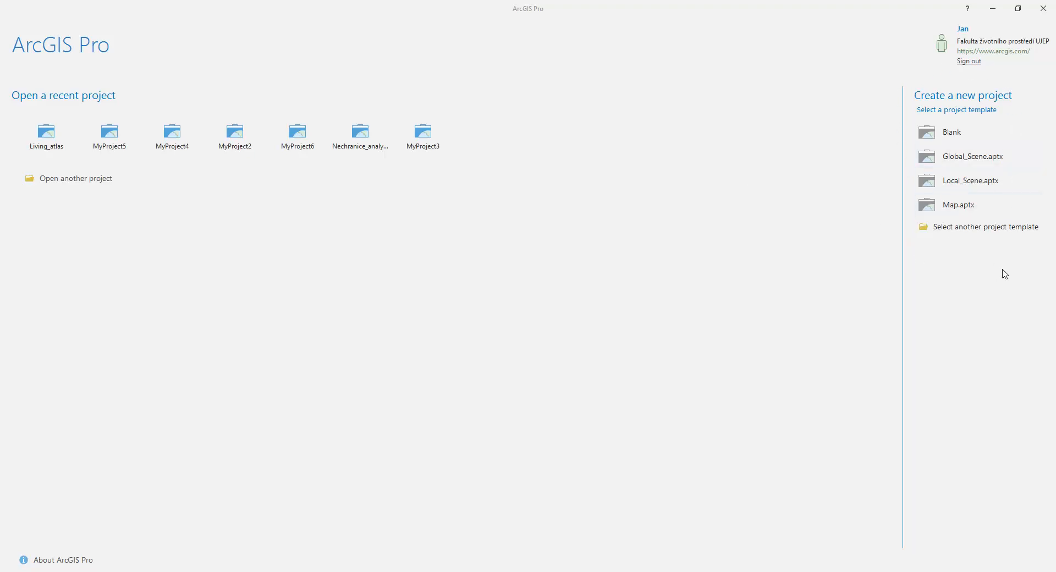
# Start a new project from the Blank template and name it First_steps
pyautogui.click(964, 135)
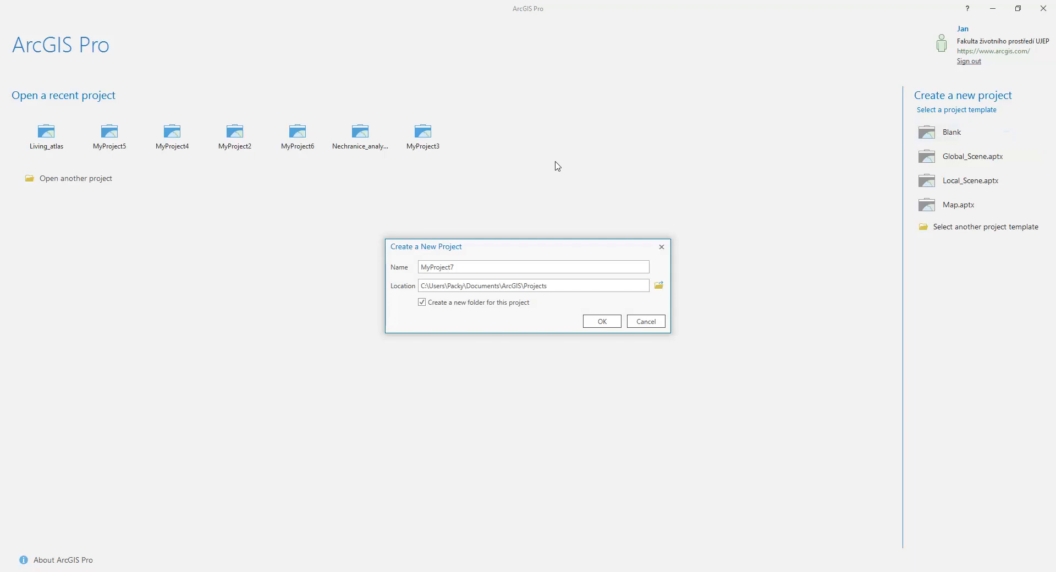
pyautogui.moveTo(481, 268); pyautogui.dragTo(416, 276)
pyautogui.write('First_steps')
# Set the project location to F:\Skola\Vyuka\Erasmus\ArcCR and create the project
pyautogui.click(663, 290)
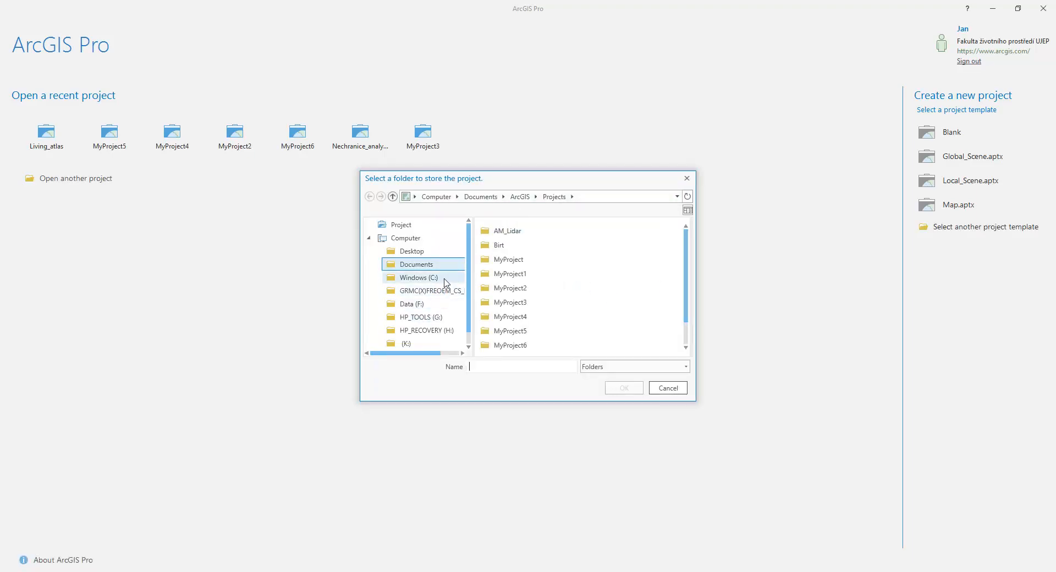
pyautogui.scroll(-1, 444, 281)
pyautogui.scroll(1, 439, 298)
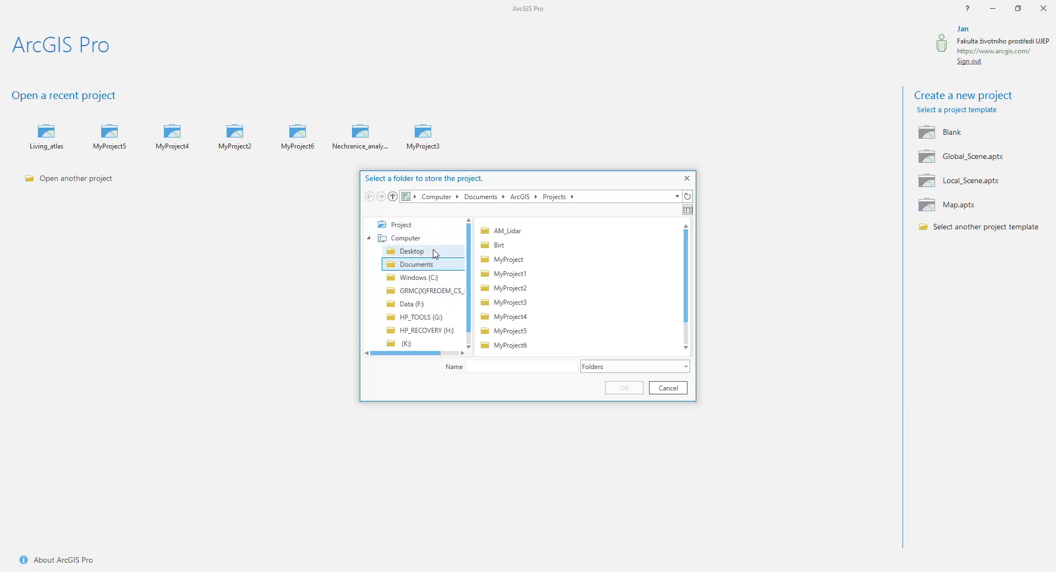
pyautogui.click(416, 304)
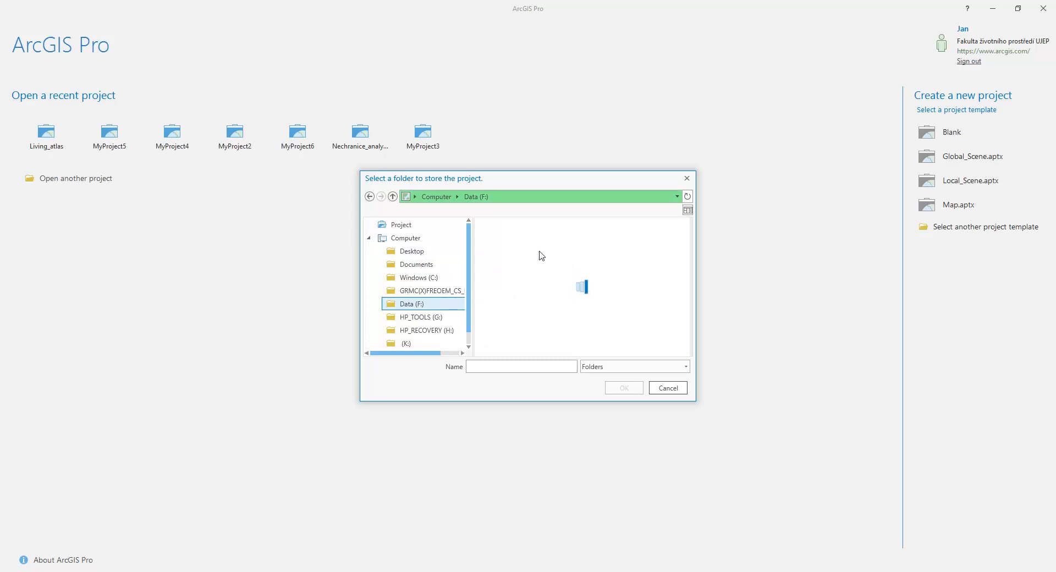
pyautogui.scroll(-3, 514, 280)
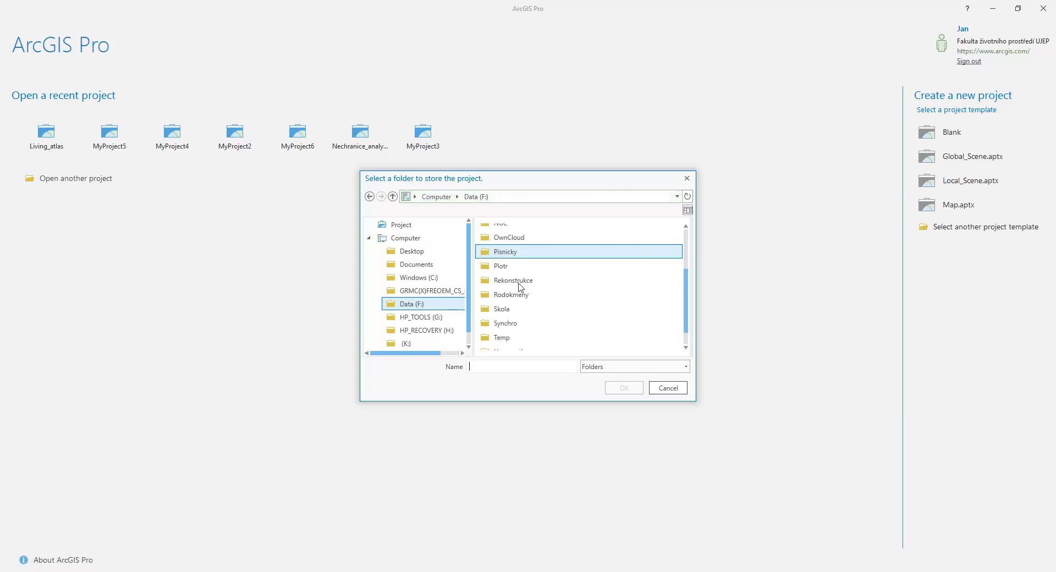
pyautogui.doubleClick(517, 308)
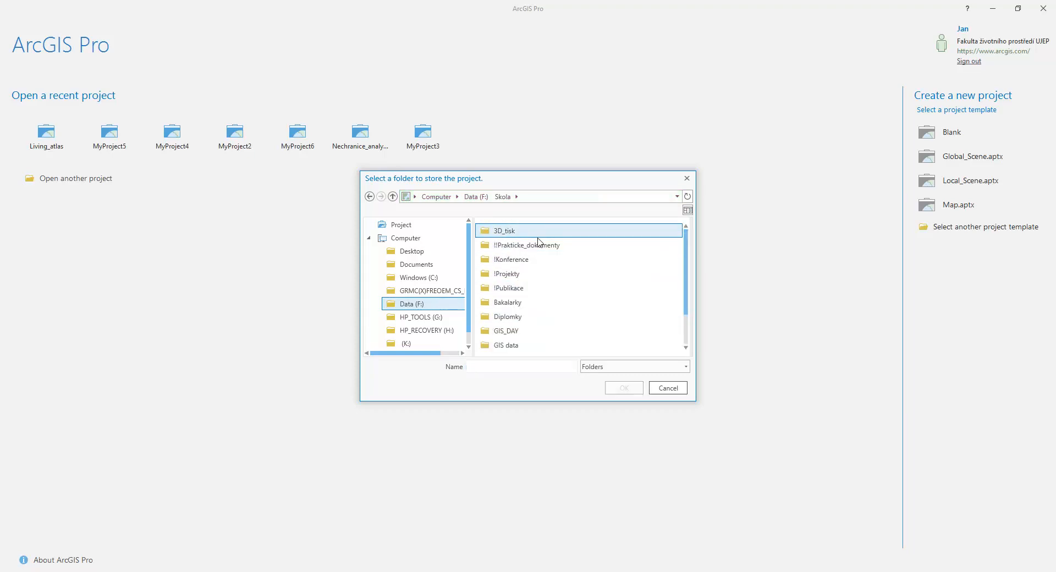
pyautogui.scroll(-2, 522, 289)
pyautogui.doubleClick(514, 344)
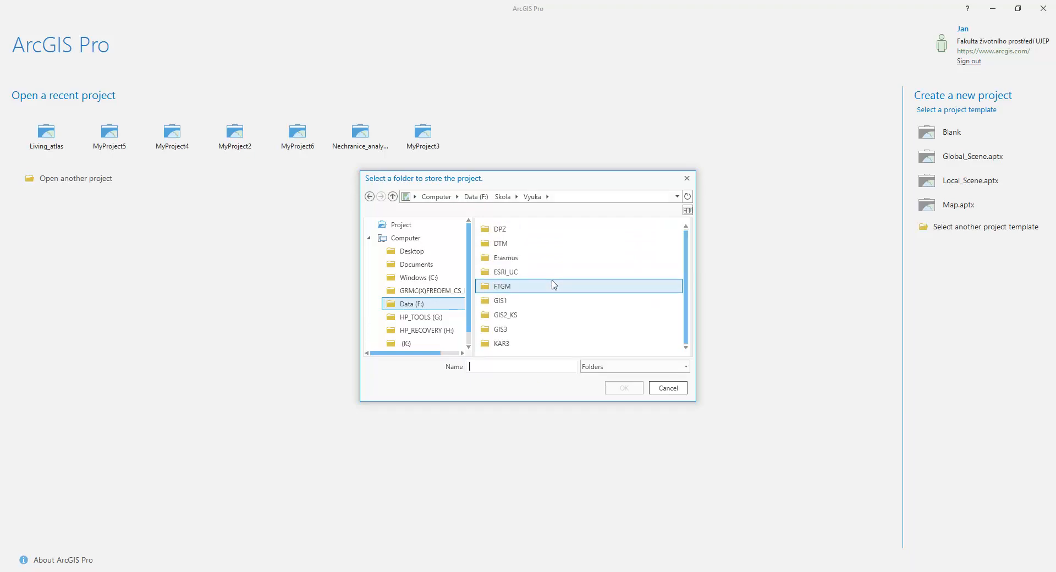
pyautogui.doubleClick(532, 264)
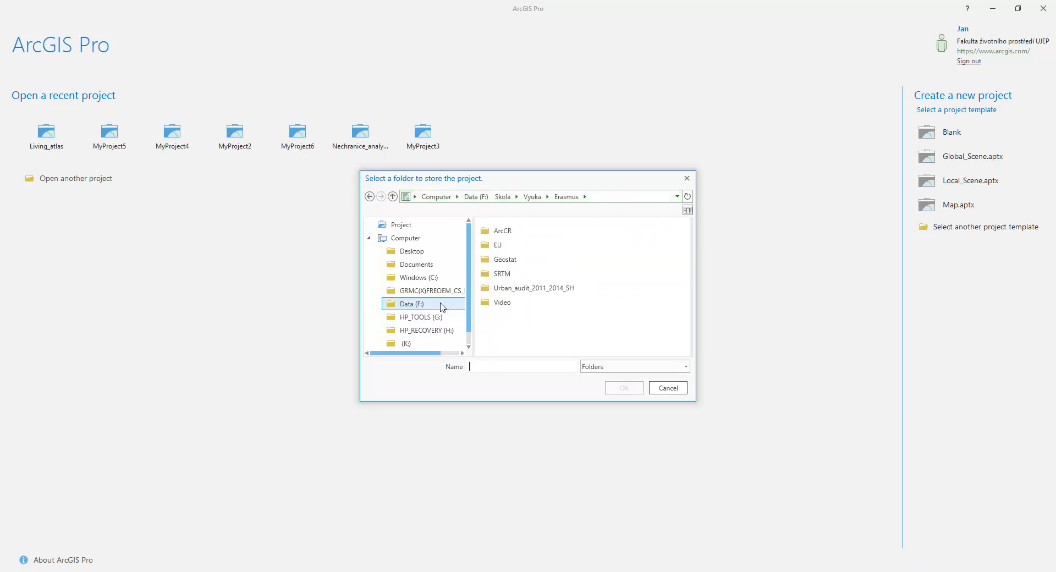
pyautogui.click(506, 235)
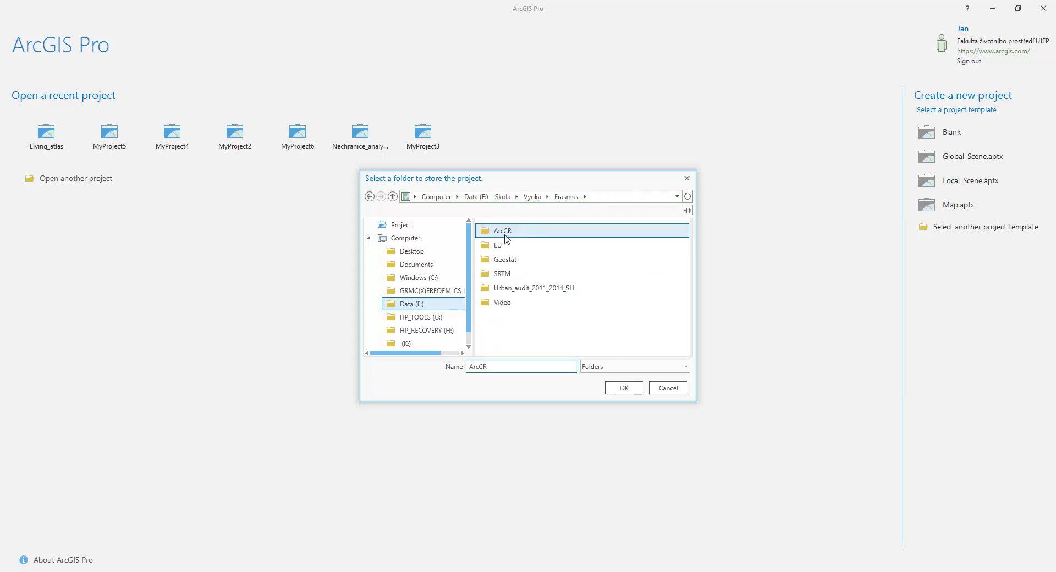
pyautogui.click(624, 388)
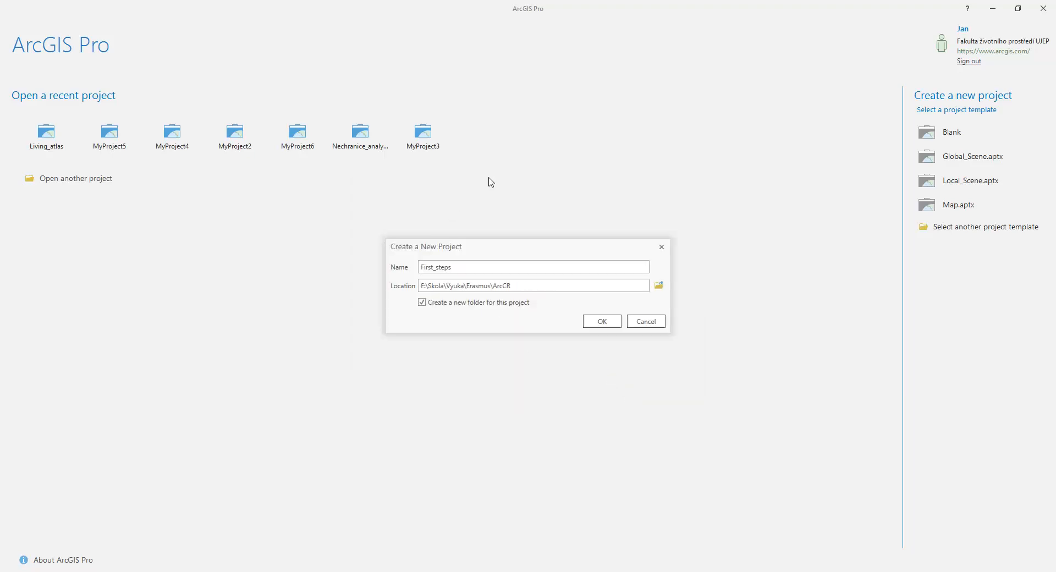
pyautogui.click(601, 322)
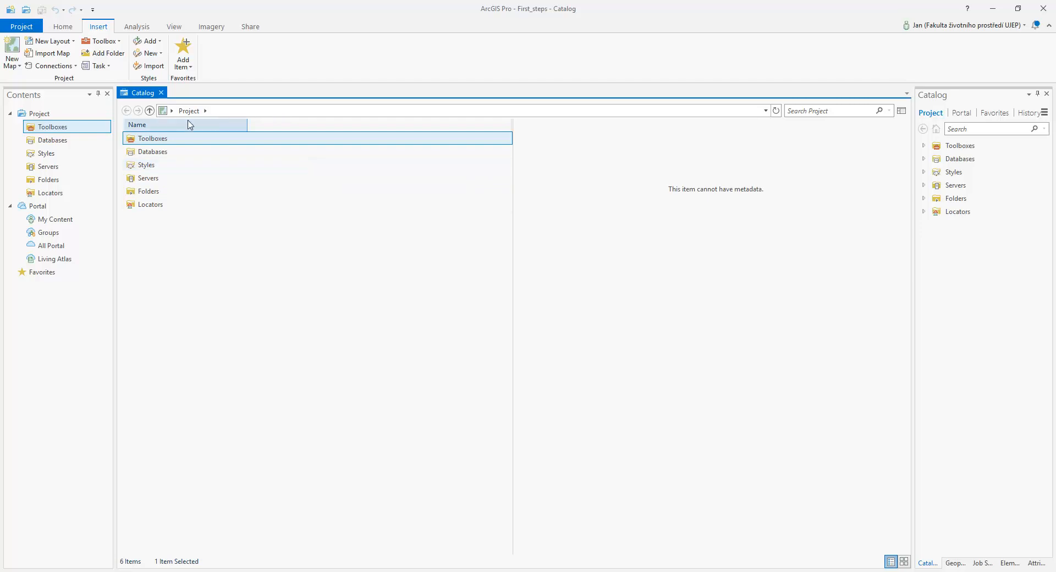
# Examine the contents of the project's First_steps folder, including its geodatabase and toolbox
pyautogui.doubleClick(158, 193)
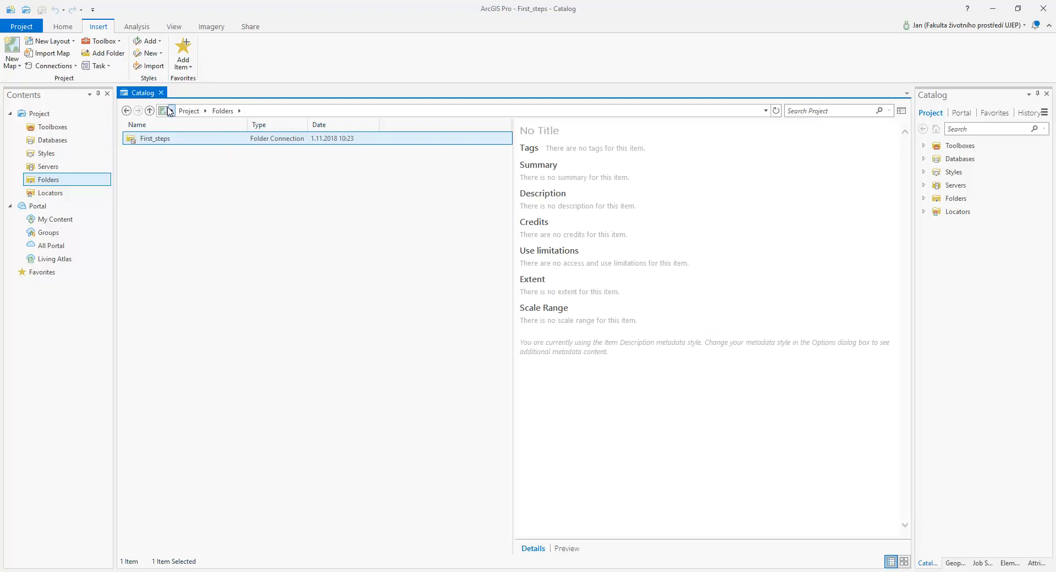
pyautogui.doubleClick(165, 138)
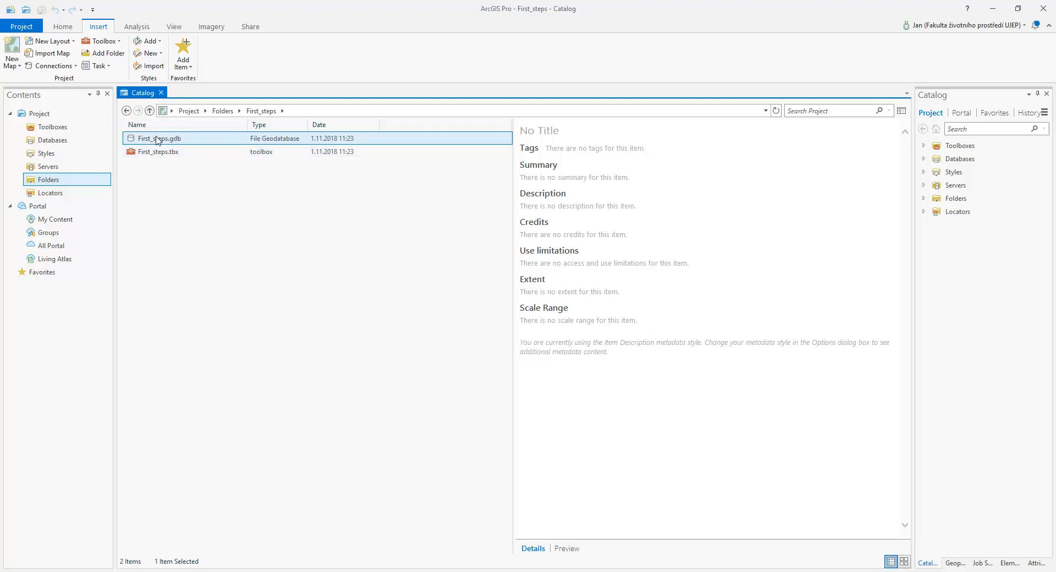
pyautogui.doubleClick(162, 139)
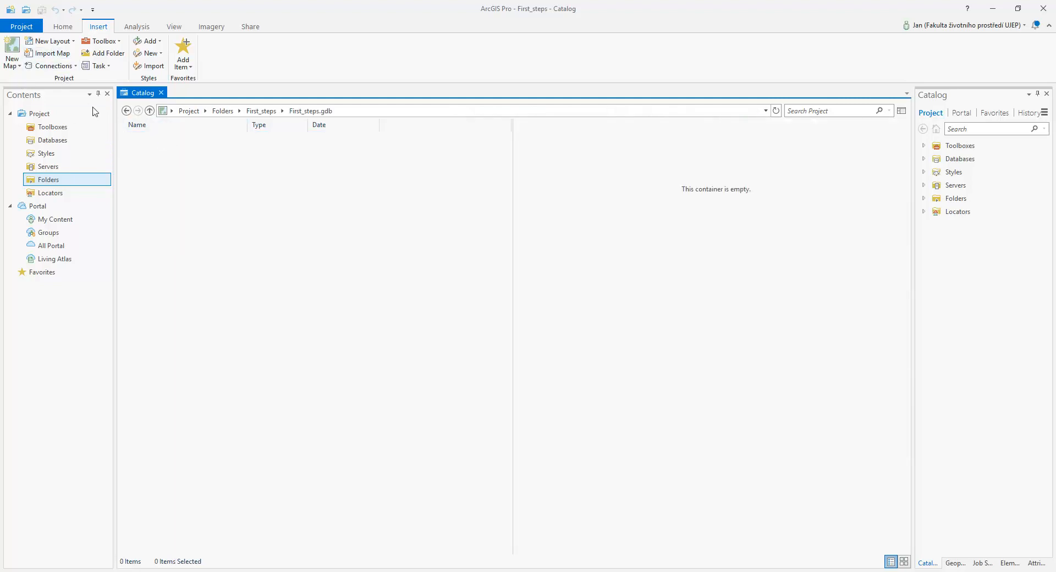
pyautogui.click(263, 111)
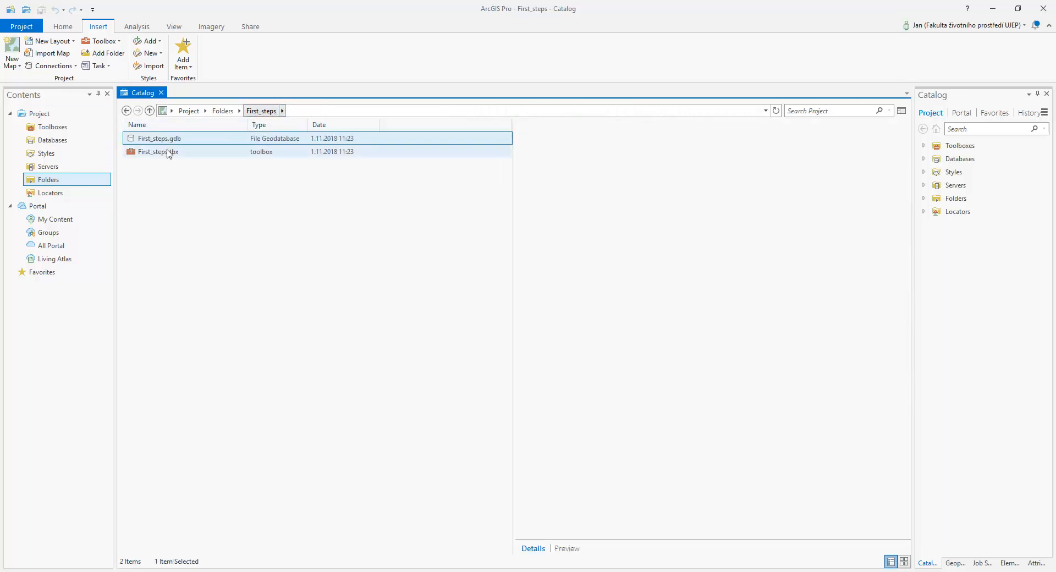
pyautogui.click(168, 152)
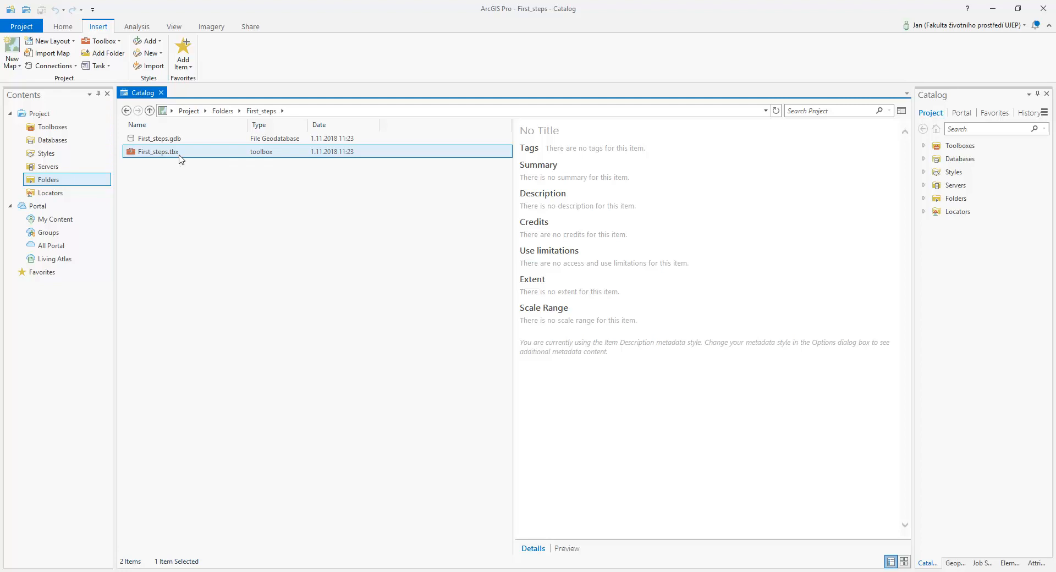
# Add a folder connection to F:\Skola\Vyuka\Erasmus\ArcCR in the project
pyautogui.click(52, 180)
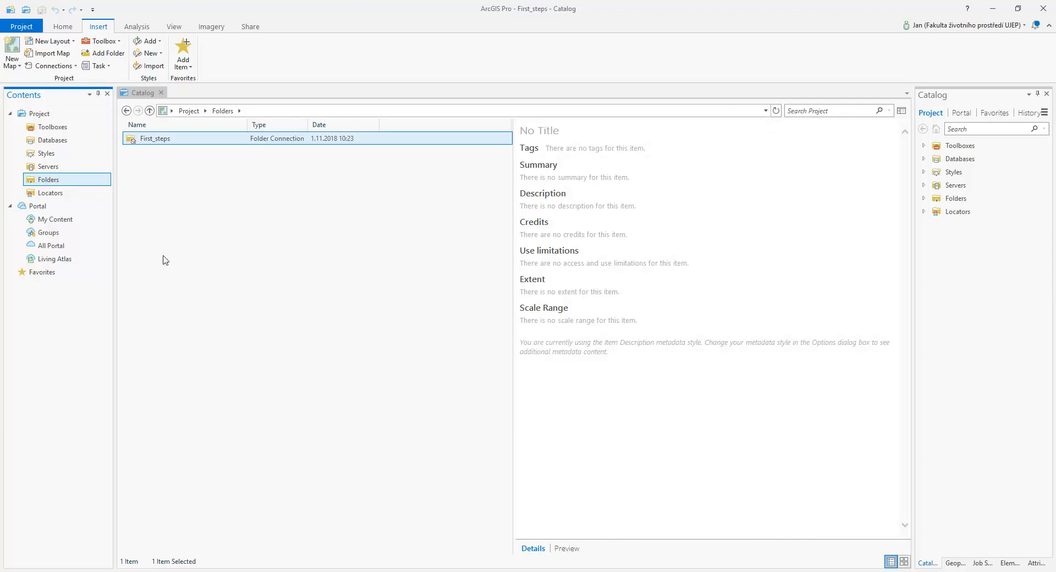
pyautogui.rightClick(50, 182)
pyautogui.click(104, 188)
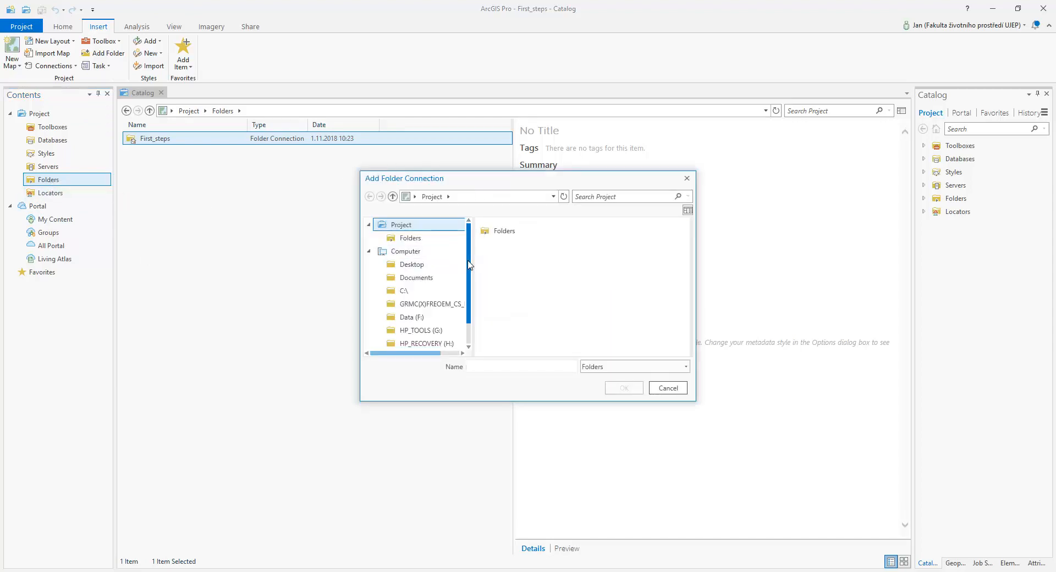
pyautogui.moveTo(467, 271); pyautogui.dragTo(466, 294)
pyautogui.click(413, 291)
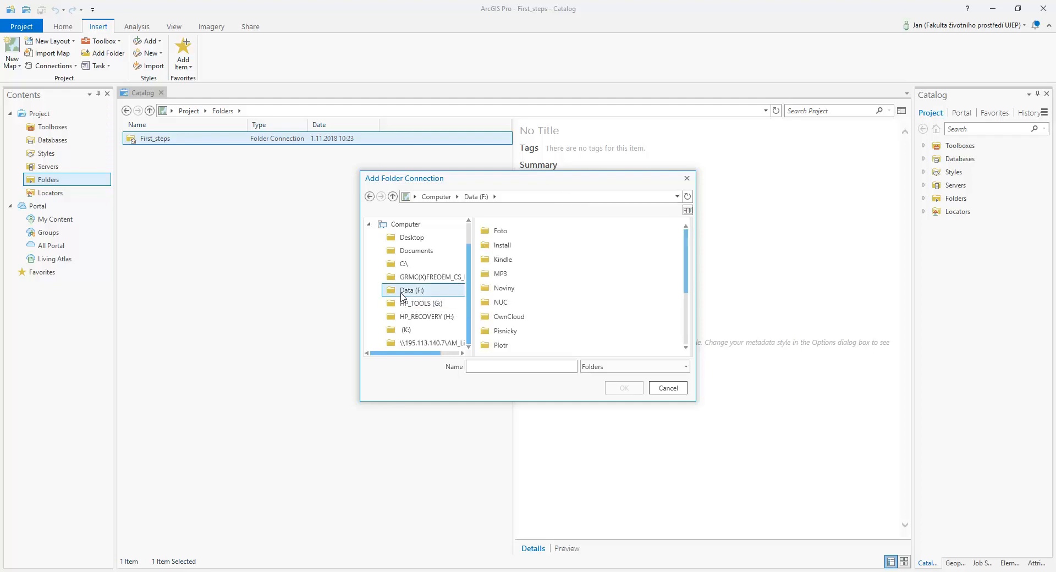
pyautogui.scroll(-3, 542, 270)
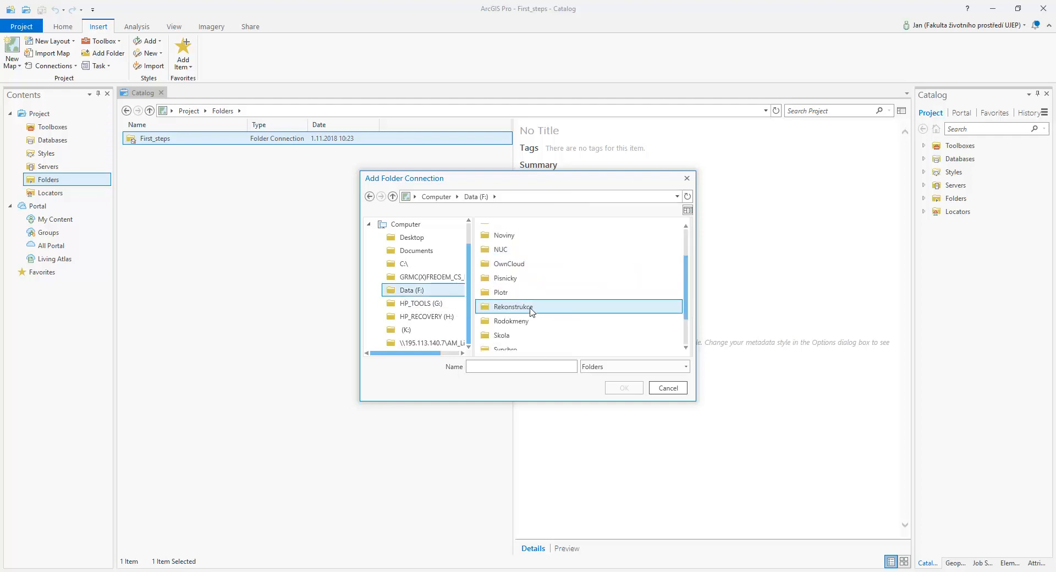
pyautogui.click(512, 337)
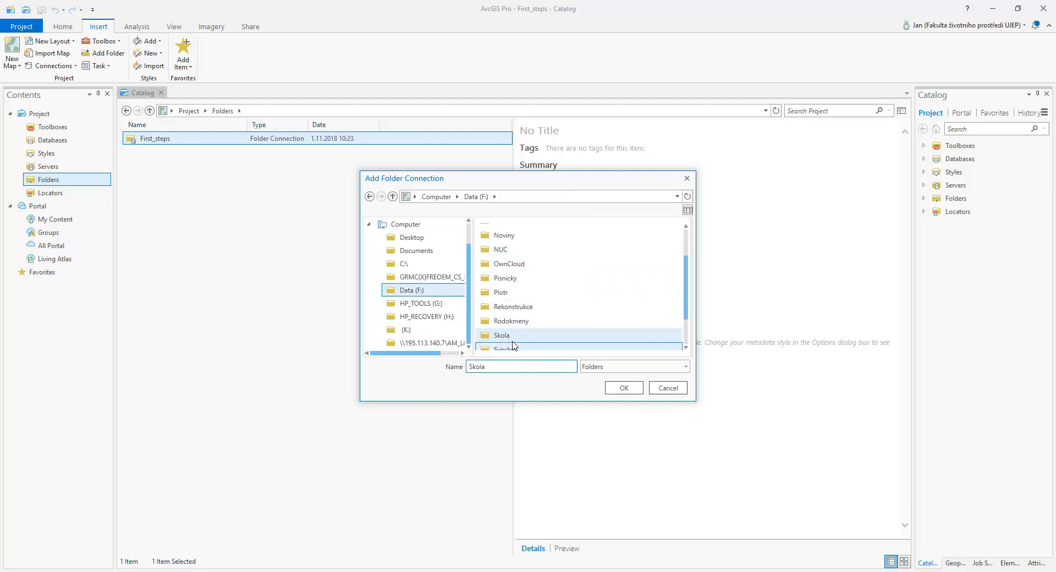
pyautogui.doubleClick(511, 336)
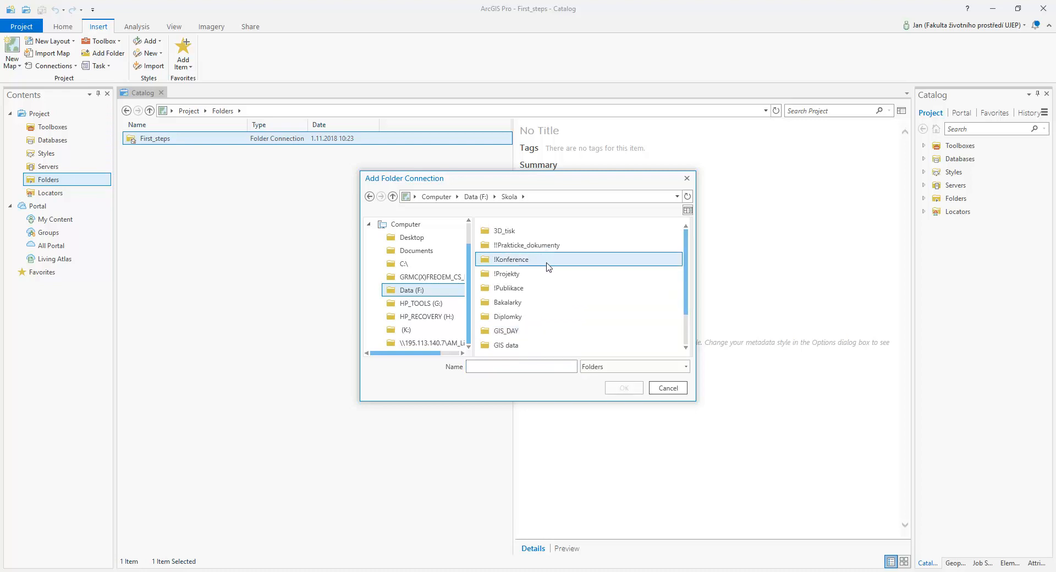
pyautogui.scroll(-1, 545, 285)
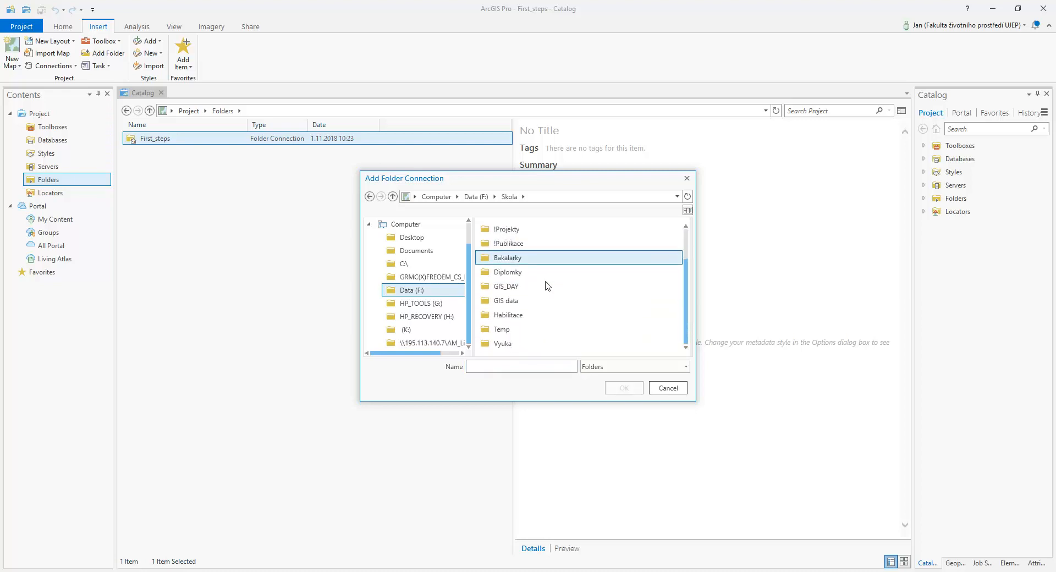
pyautogui.doubleClick(516, 345)
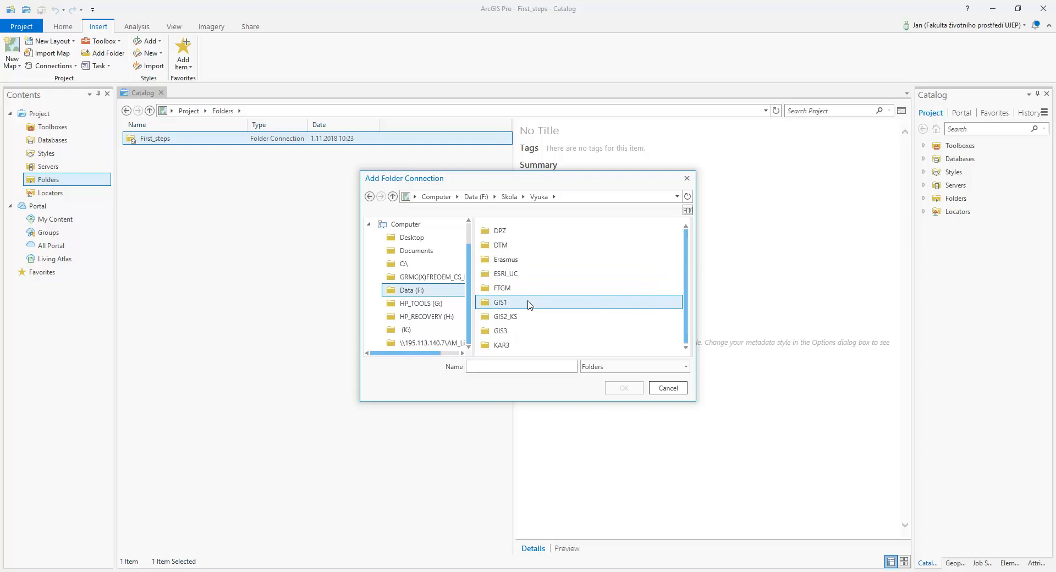
pyautogui.doubleClick(511, 259)
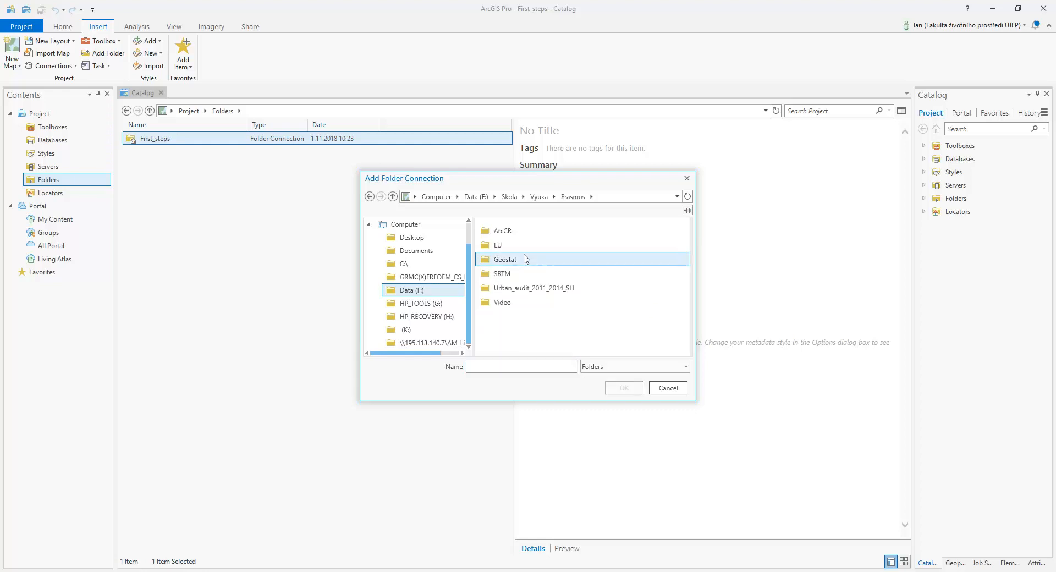
pyautogui.click(512, 231)
pyautogui.click(623, 392)
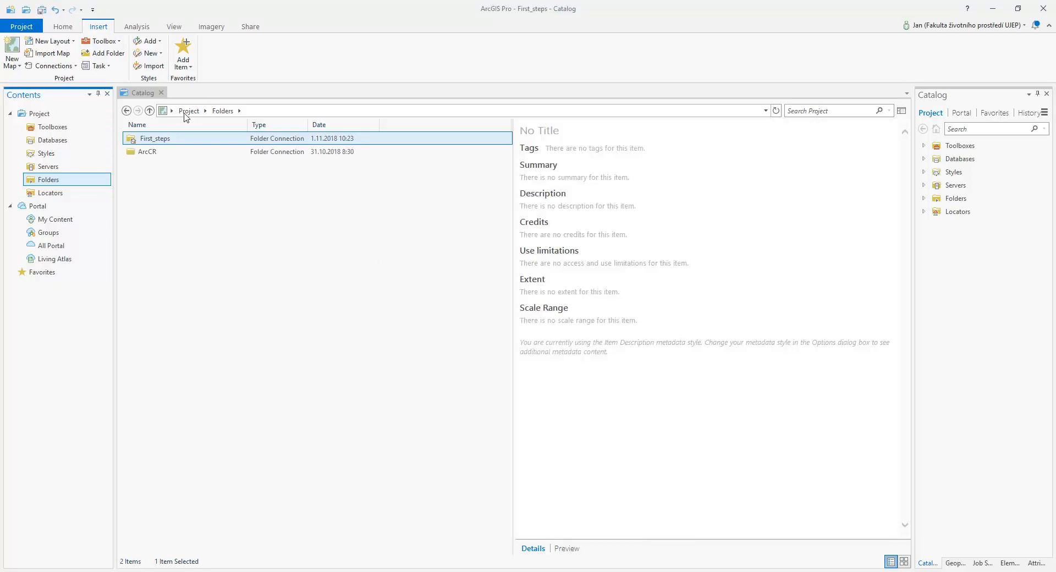
# Open the ArcCR_eng folder inside the ArcCR connection and insert a new map into the project
pyautogui.doubleClick(152, 152)
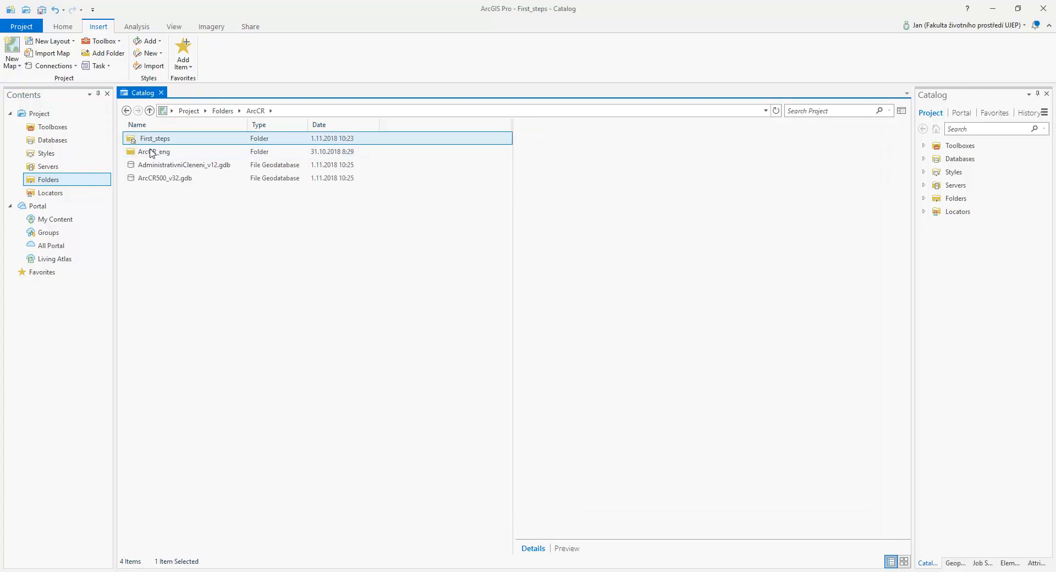
pyautogui.doubleClick(151, 152)
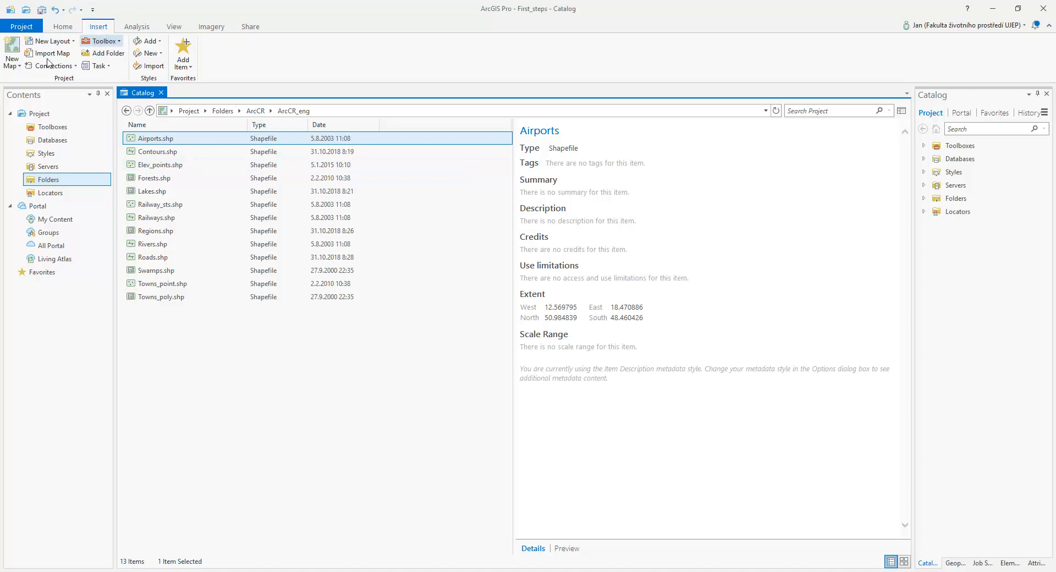
pyautogui.click(17, 44)
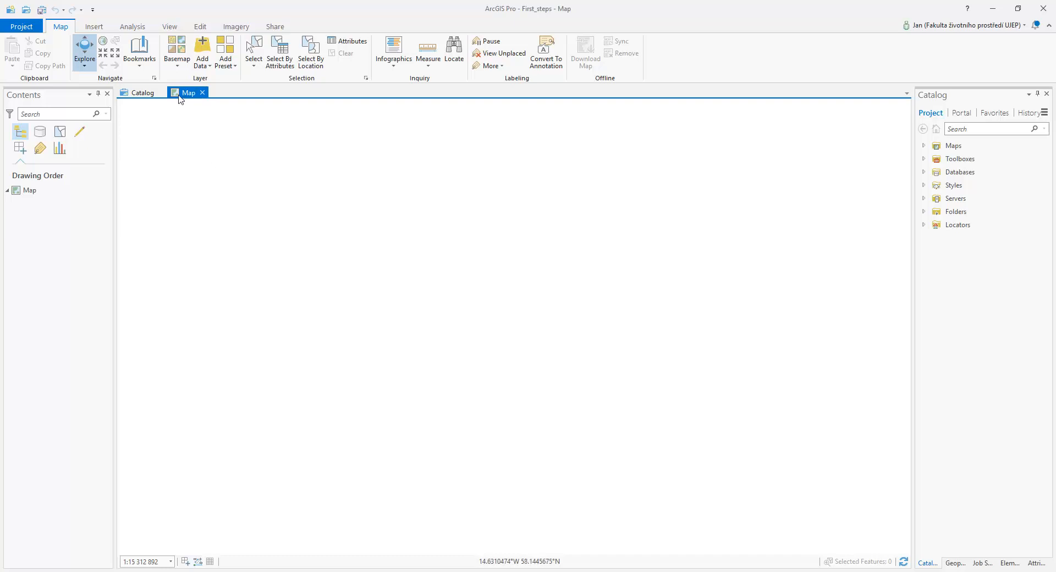
# Look through the basemap gallery offered for the signed-in organization, from the standard maps to the regional historical ones
pyautogui.click(177, 49)
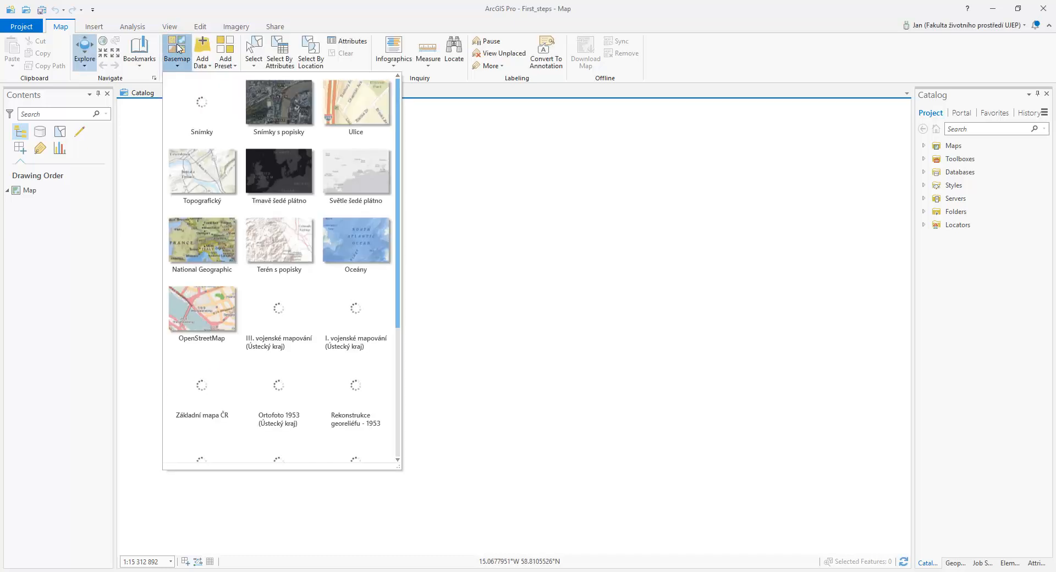
pyautogui.scroll(-2, 288, 219)
pyautogui.scroll(-1, 287, 219)
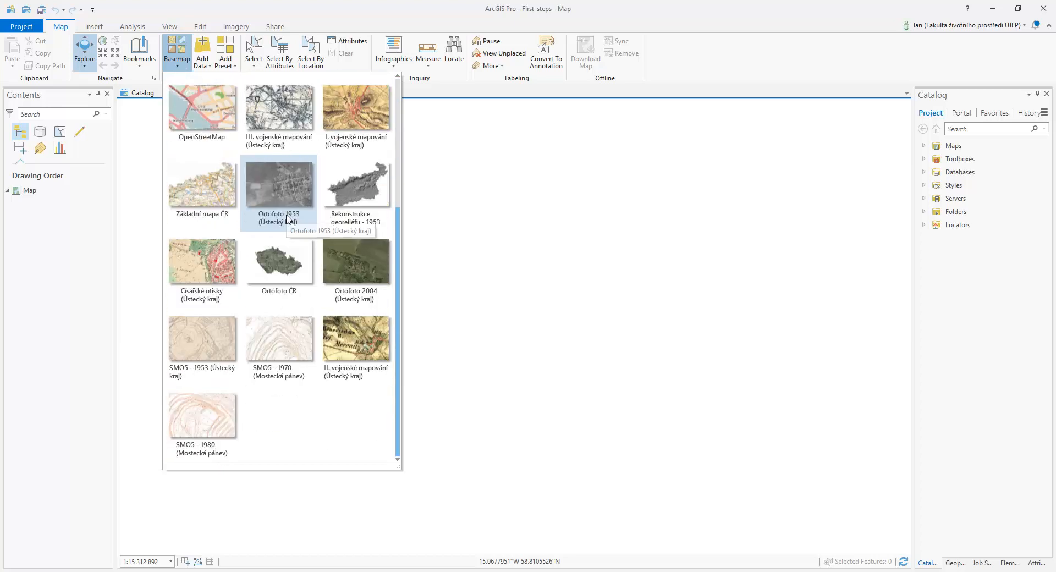
pyautogui.scroll(3, 288, 219)
pyautogui.click(287, 219)
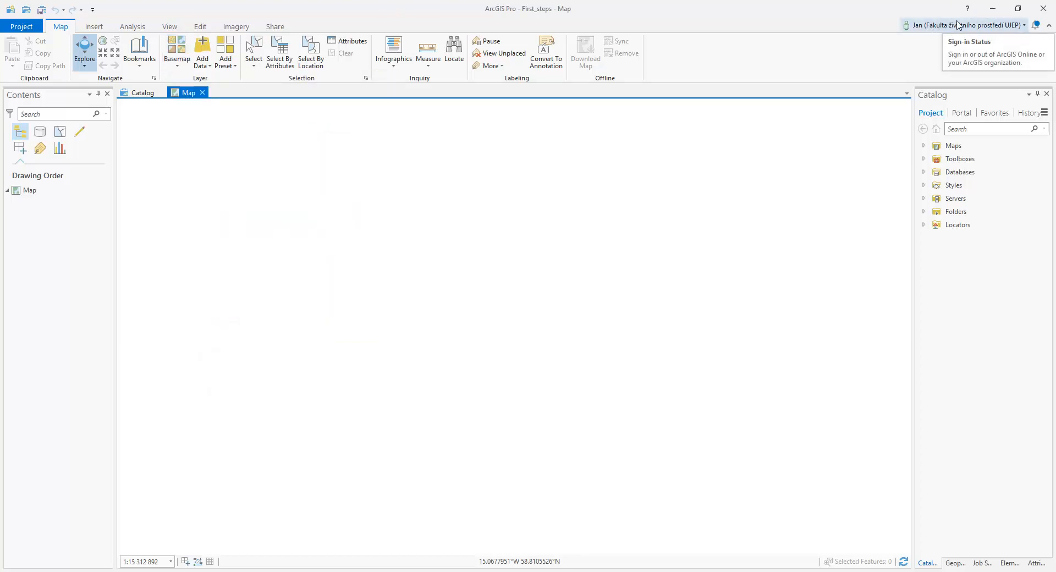
pyautogui.click(179, 55)
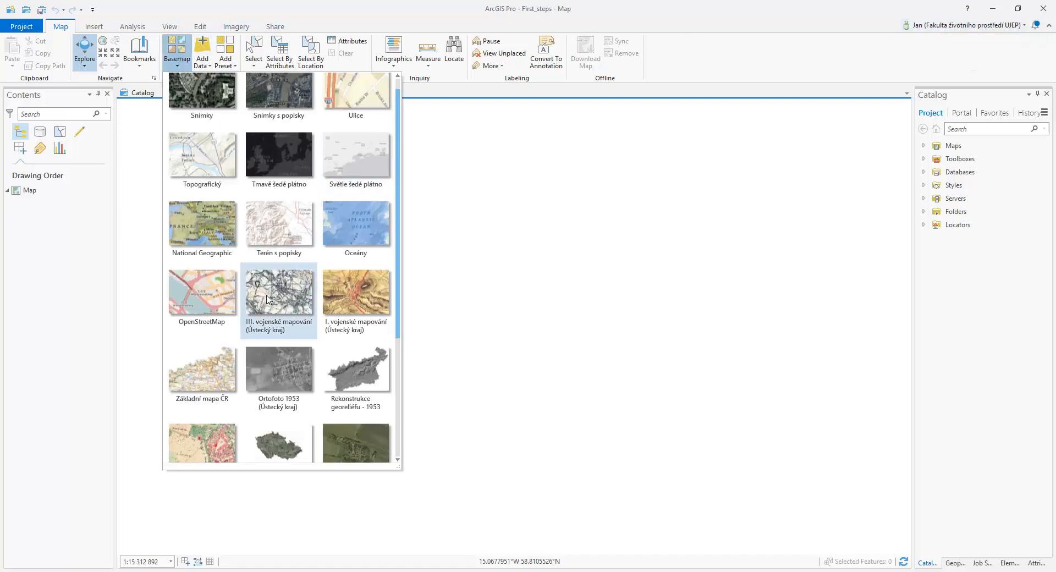
pyautogui.scroll(-3, 269, 300)
pyautogui.scroll(3, 275, 300)
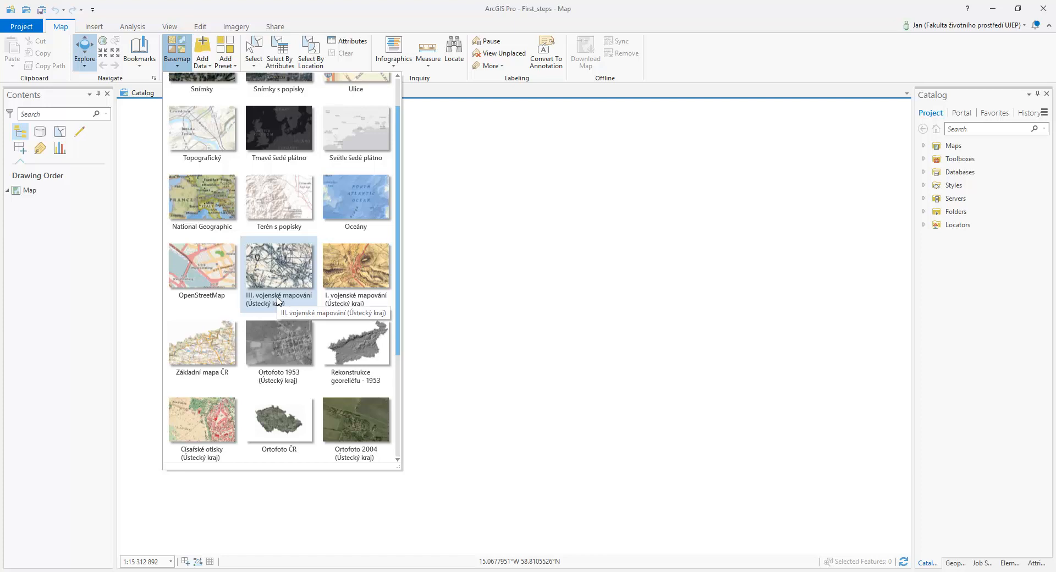
pyautogui.scroll(1, 293, 285)
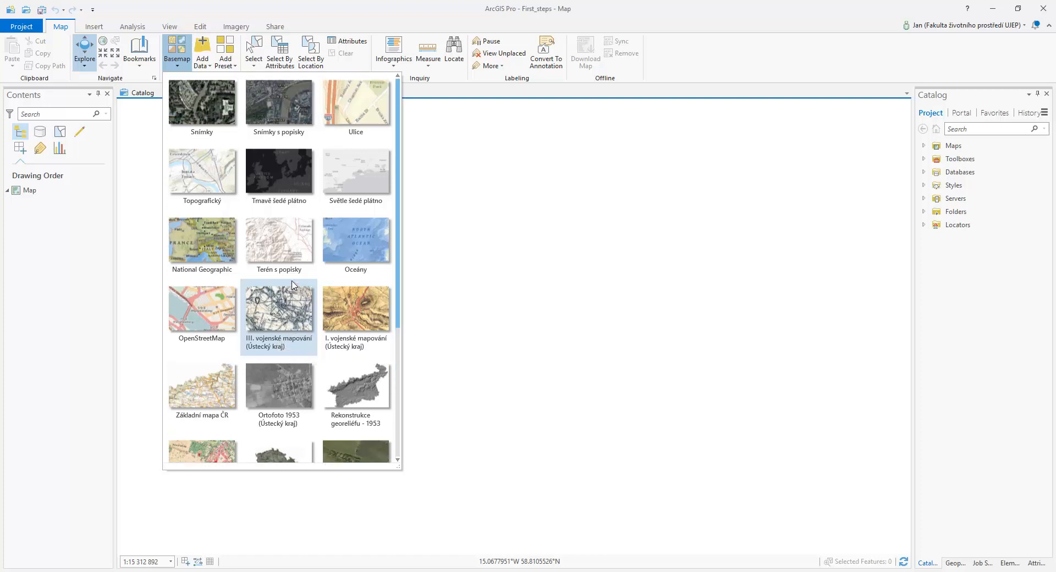
pyautogui.scroll(-1, 347, 239)
pyautogui.scroll(1, 349, 242)
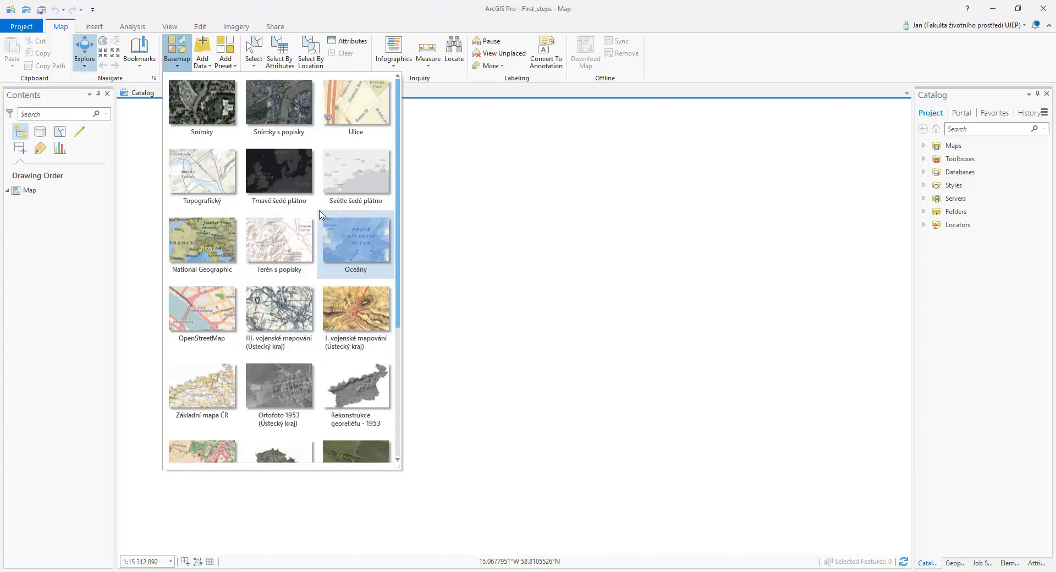
pyautogui.click(219, 5)
# Sign out of the ArcGIS Online account and apply the Imagery basemap to the map
pyautogui.click(1011, 26)
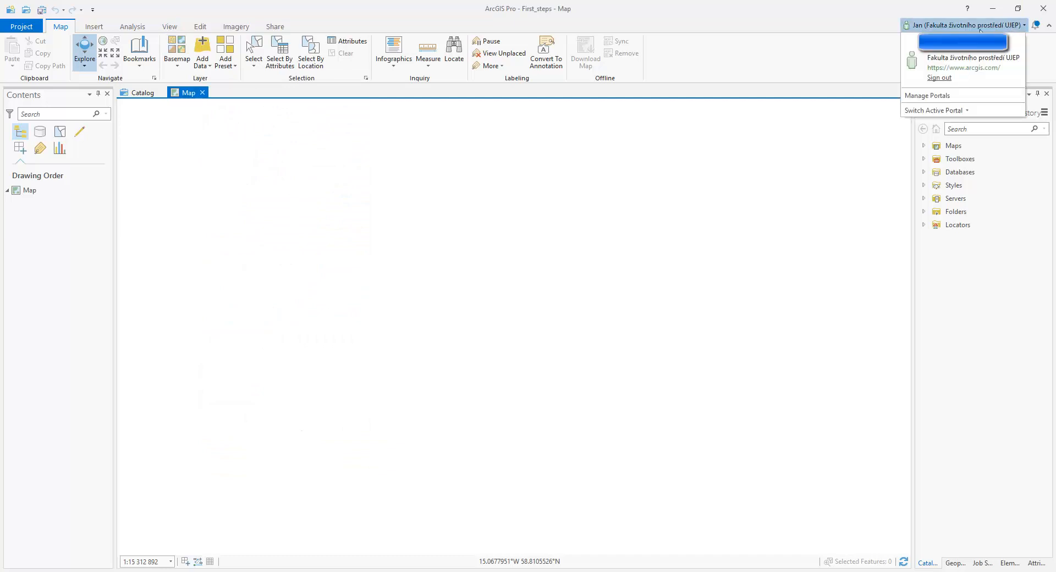
pyautogui.click(943, 79)
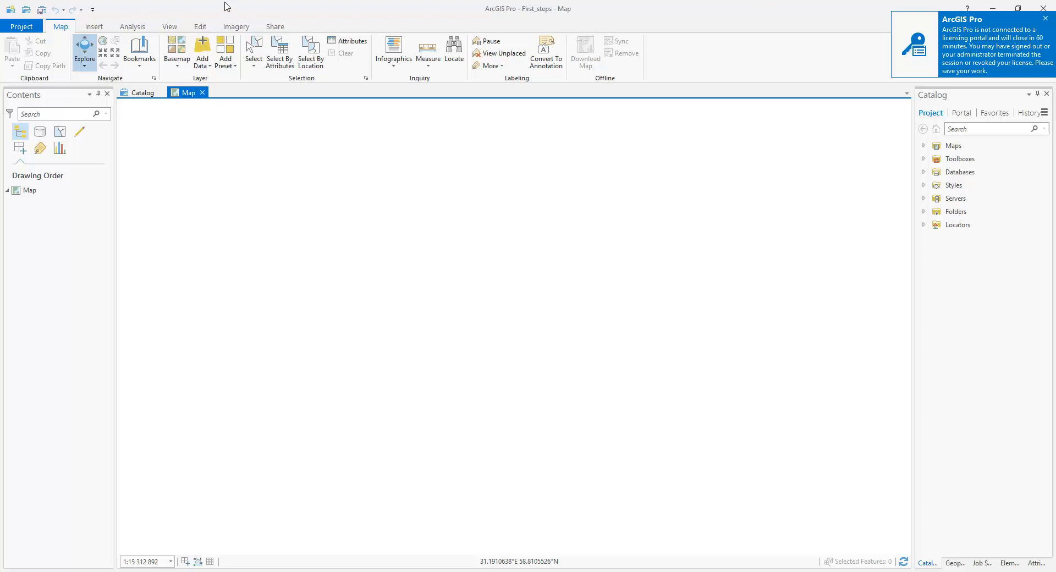
pyautogui.click(177, 60)
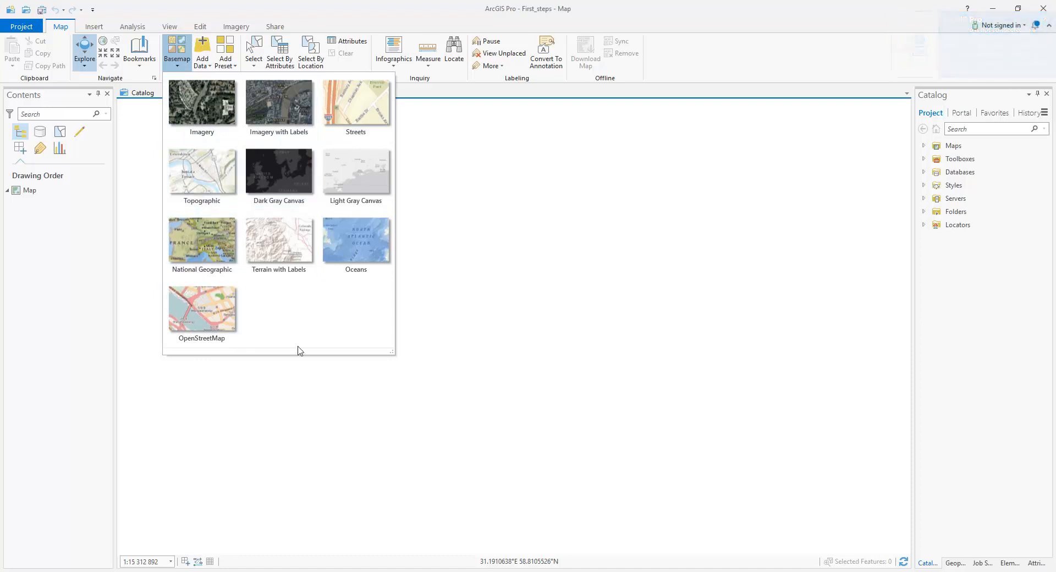
pyautogui.click(209, 95)
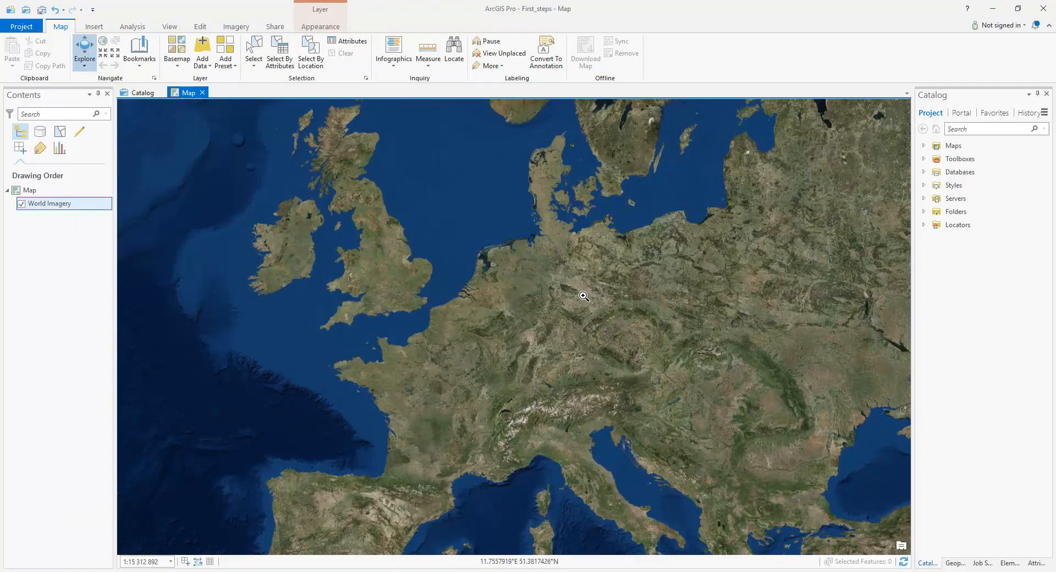
# Examine the World Imagery basemap at several scales, from Central Europe to the open-pit mines and the industrial plant near Most
pyautogui.scroll(5, 643, 356)
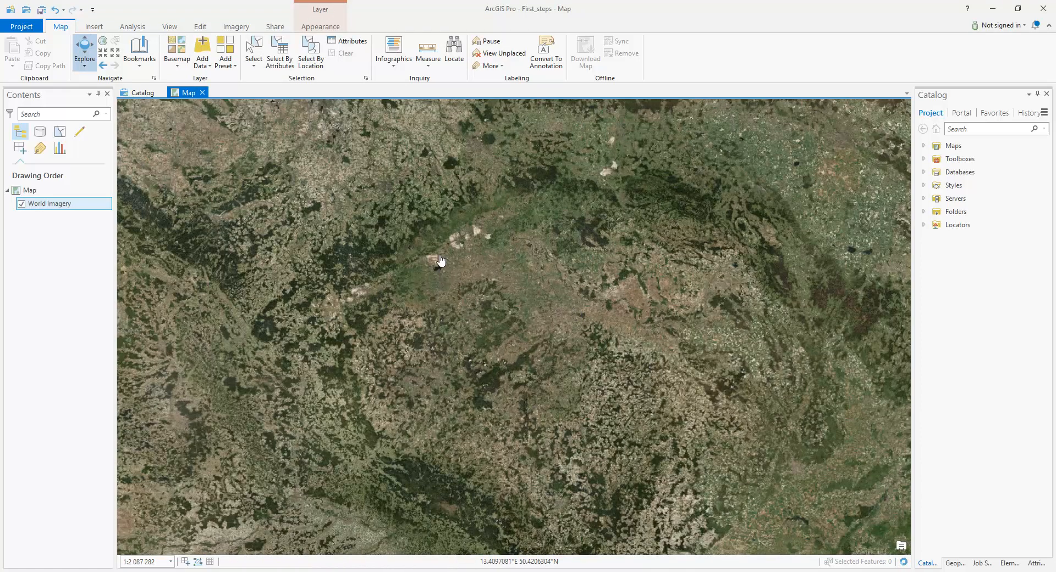
pyautogui.scroll(-2, 479, 280)
pyautogui.scroll(-2, 550, 336)
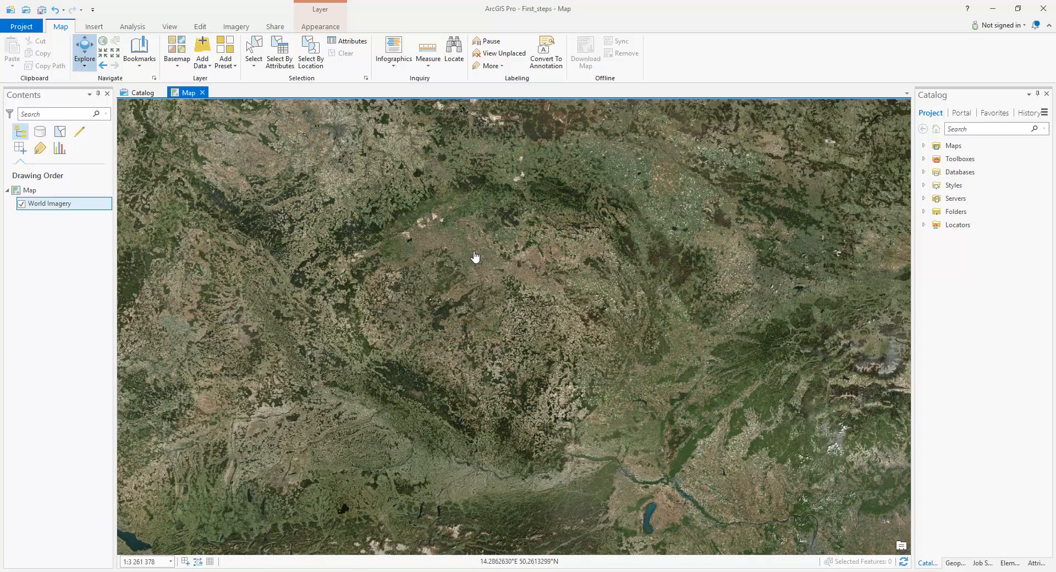
pyautogui.scroll(5, 426, 233)
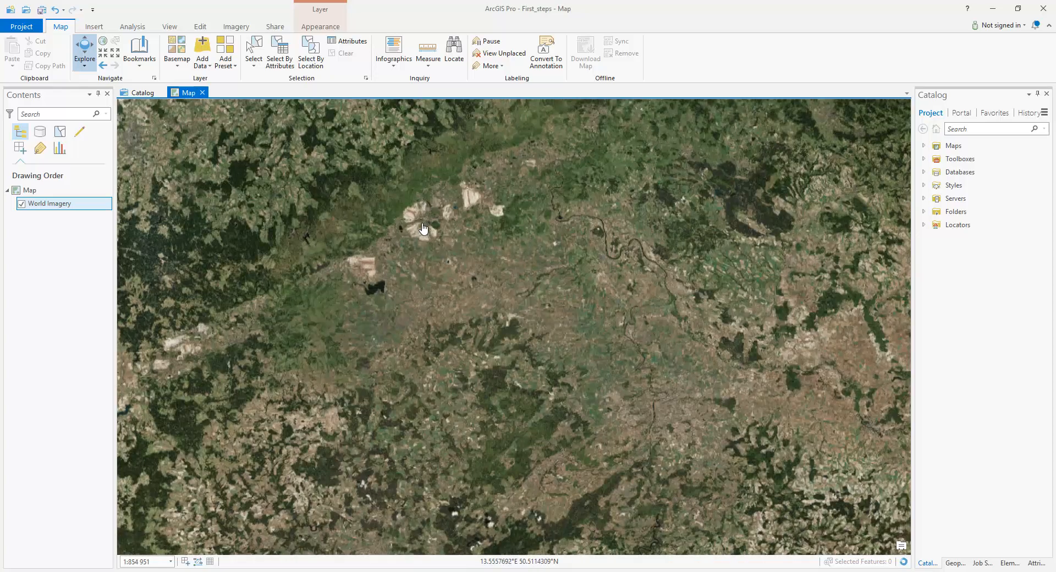
pyautogui.scroll(2, 512, 337)
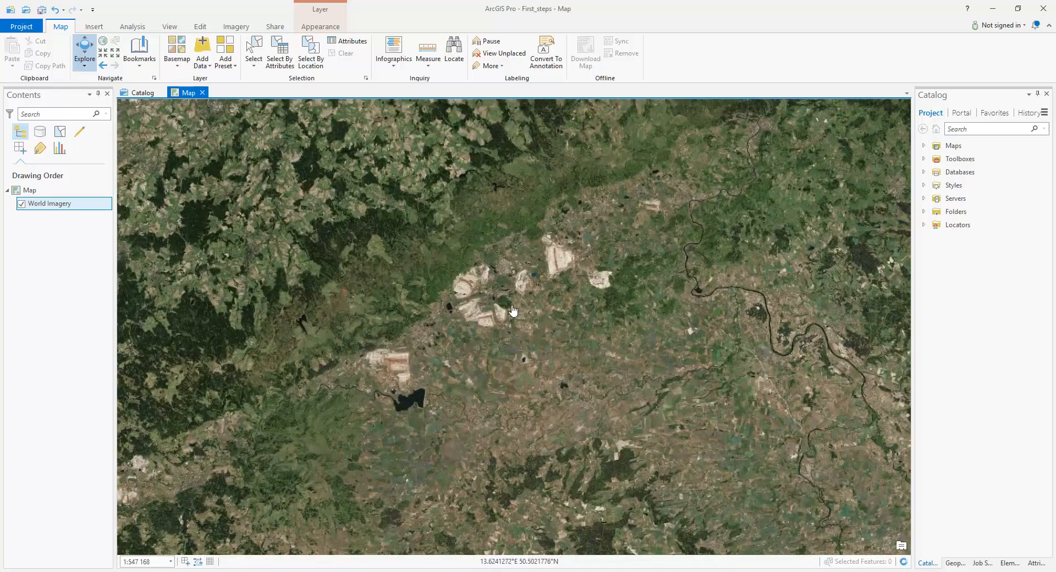
pyautogui.scroll(7, 522, 259)
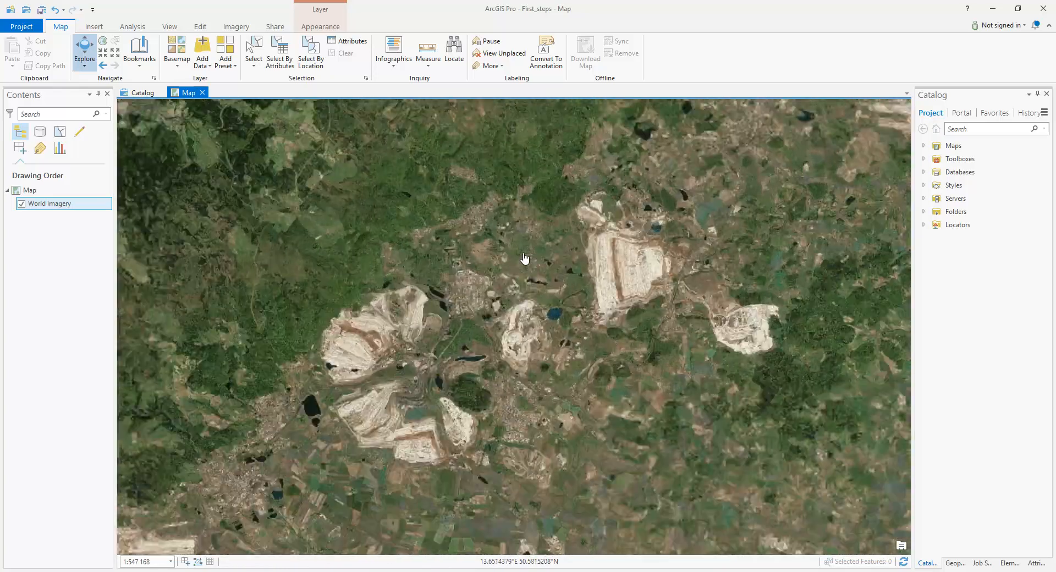
pyautogui.moveTo(452, 314); pyautogui.dragTo(654, 379)
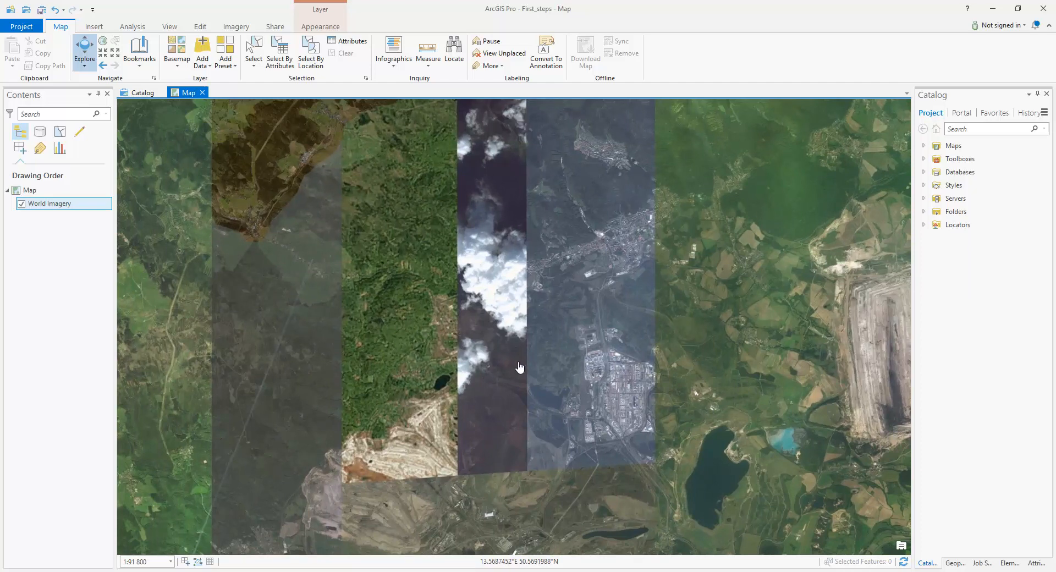
pyautogui.scroll(3, 519, 367)
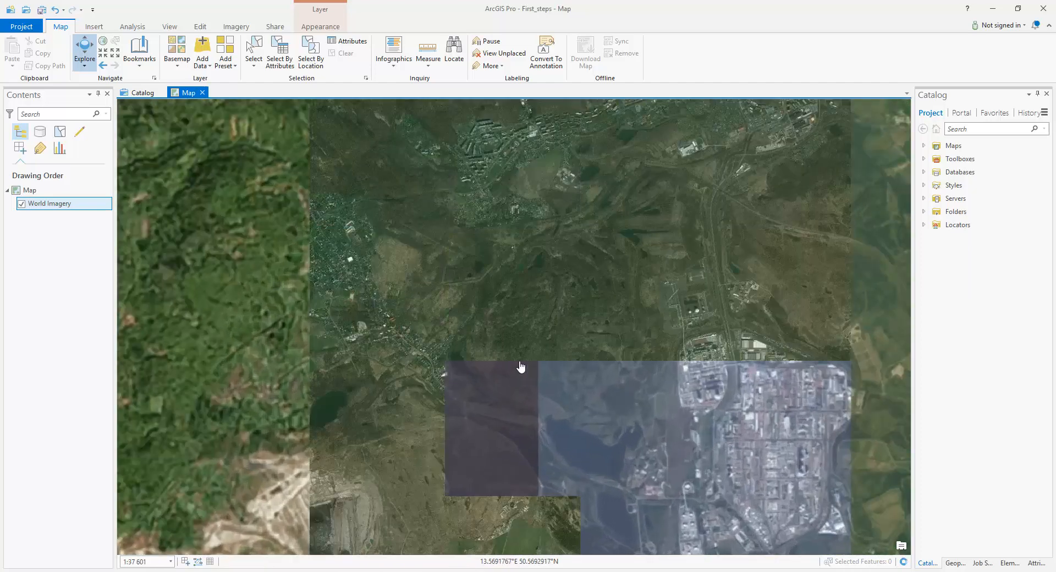
pyautogui.scroll(5, 529, 372)
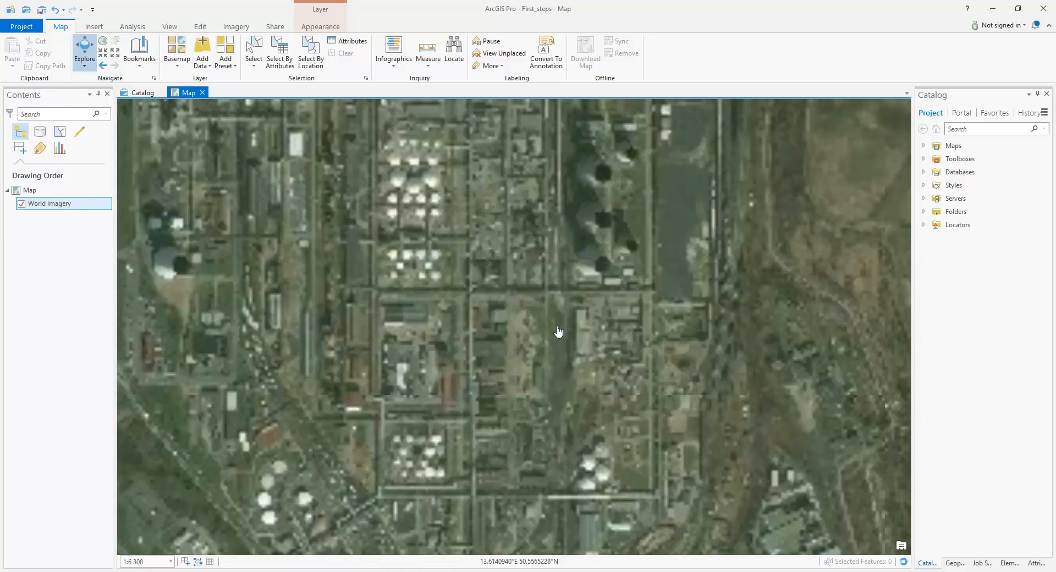
pyautogui.scroll(7, 559, 332)
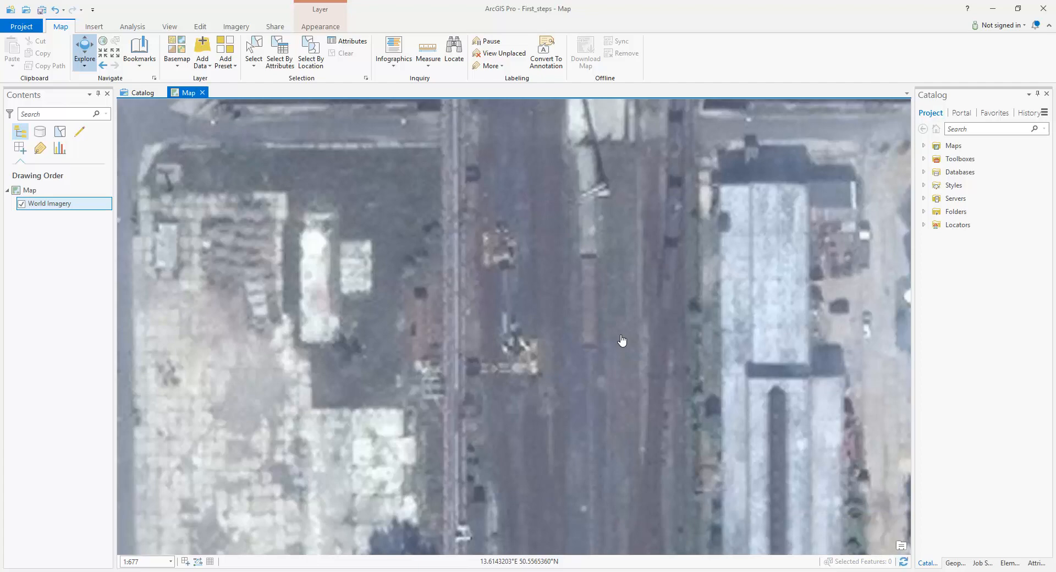
pyautogui.scroll(-3, 621, 341)
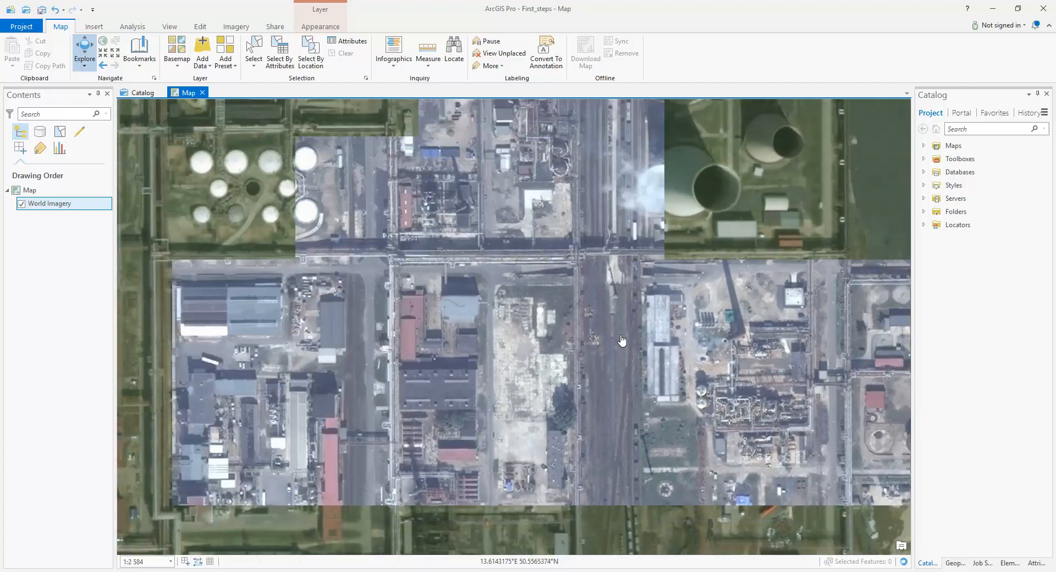
pyautogui.scroll(-2, 621, 340)
pyautogui.scroll(-5, 621, 341)
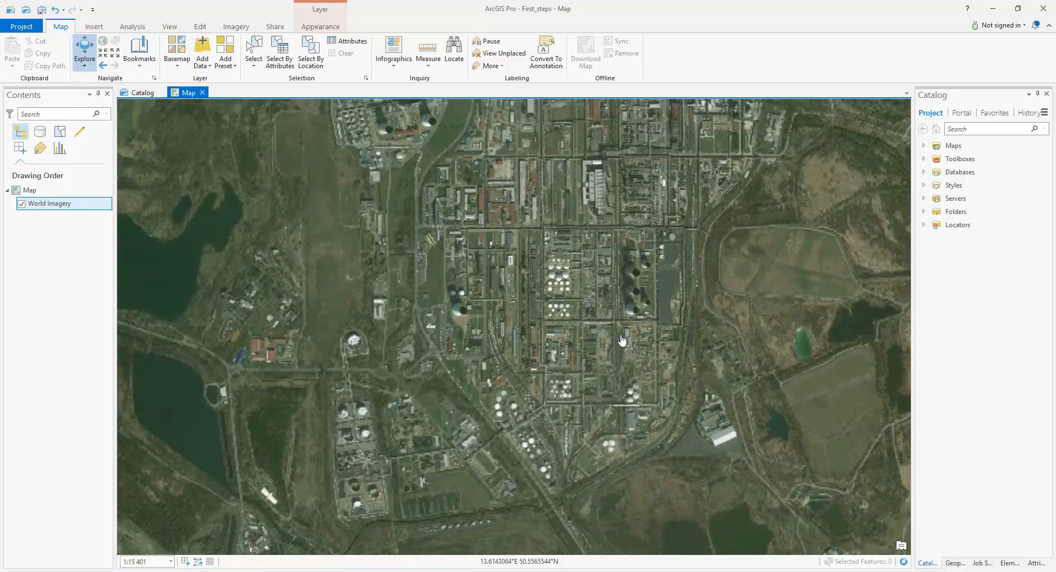
pyautogui.scroll(-4, 621, 340)
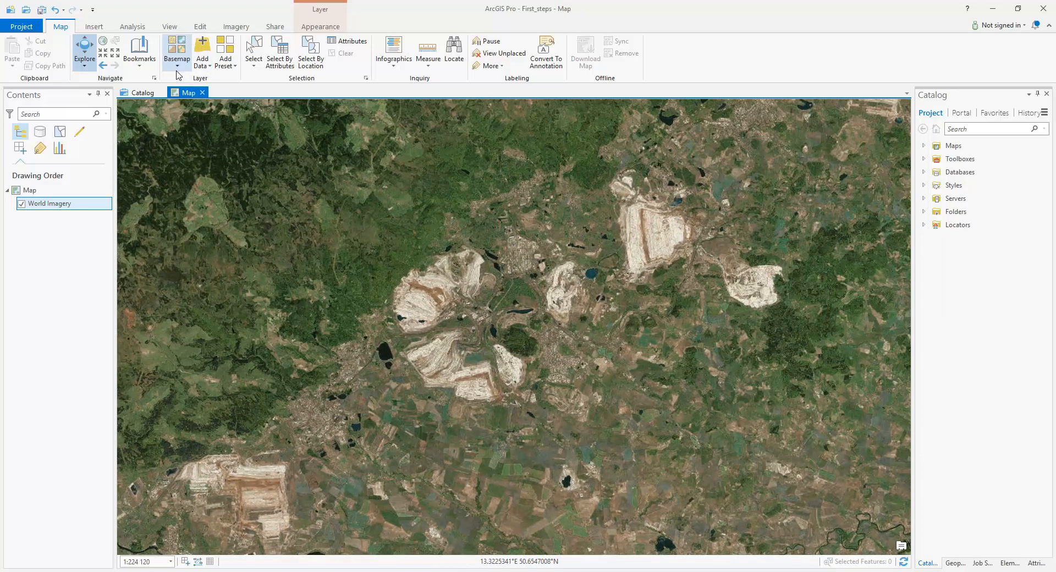
# Change the basemap to Topographic and inspect the area around Most and its lake at several scales
pyautogui.click(177, 62)
pyautogui.click(201, 181)
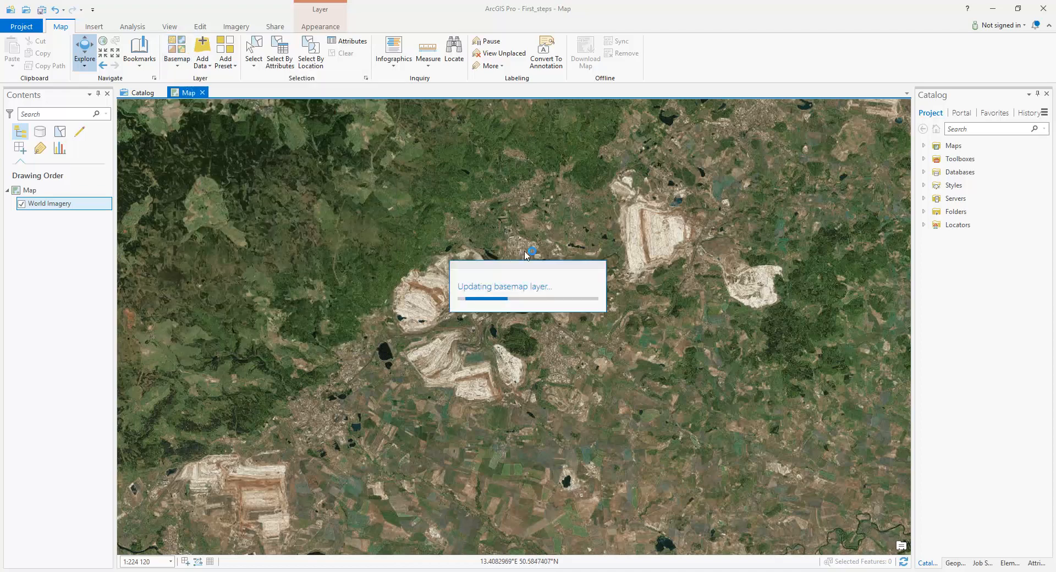
pyautogui.scroll(-3, 525, 256)
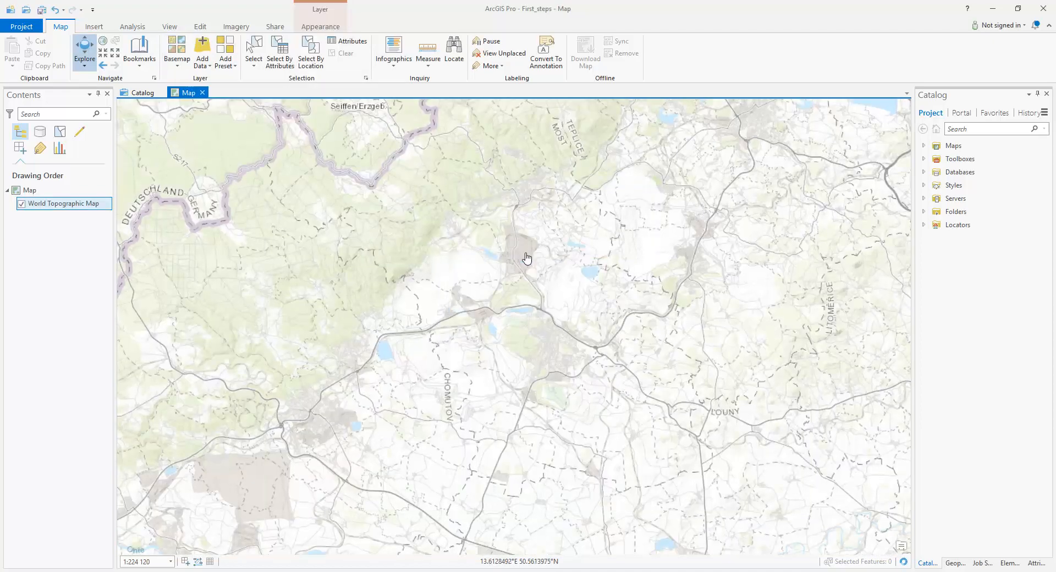
pyautogui.scroll(3, 550, 268)
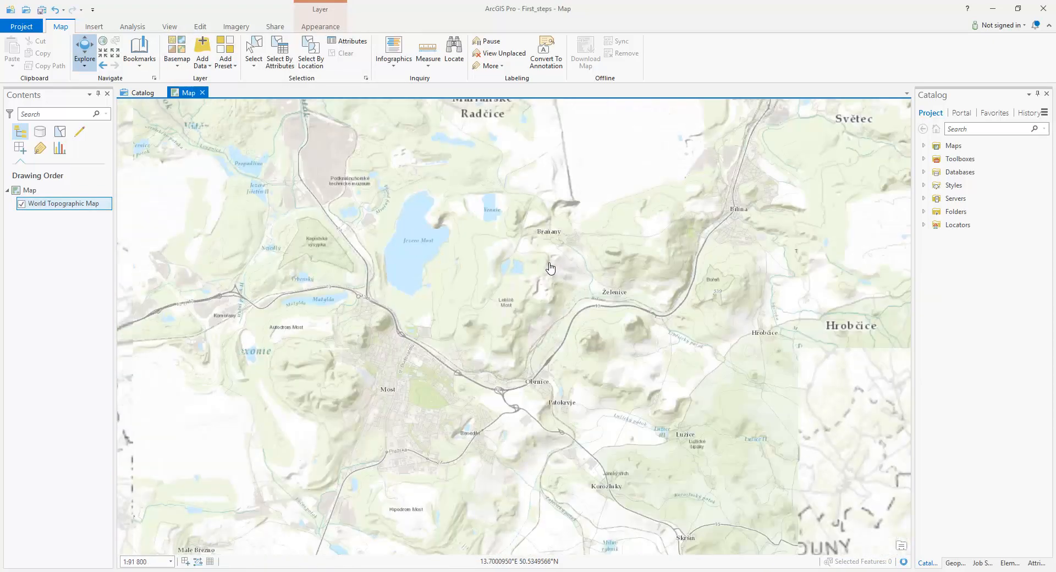
pyautogui.scroll(2, 489, 291)
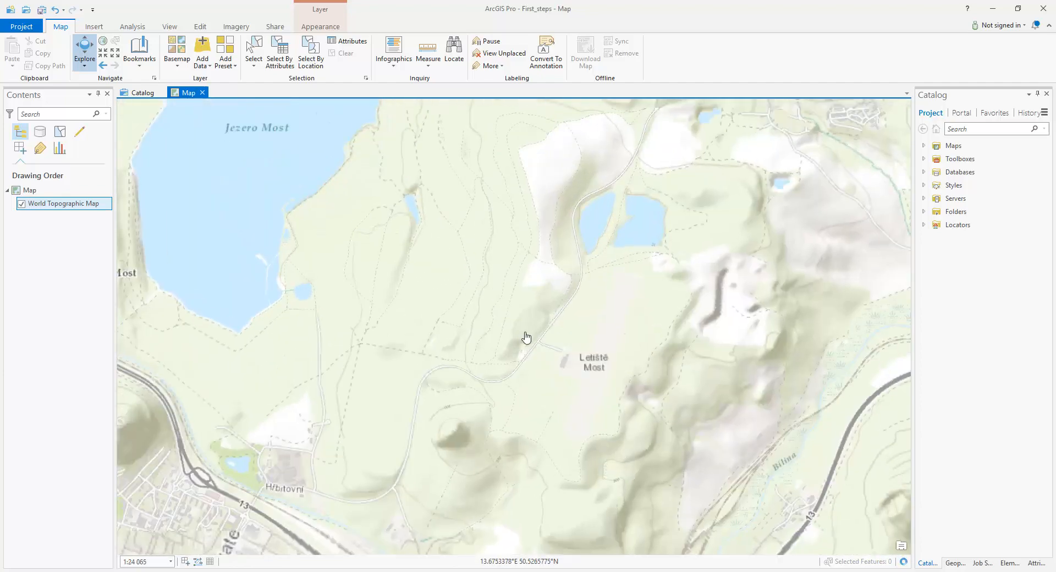
pyautogui.scroll(5, 495, 289)
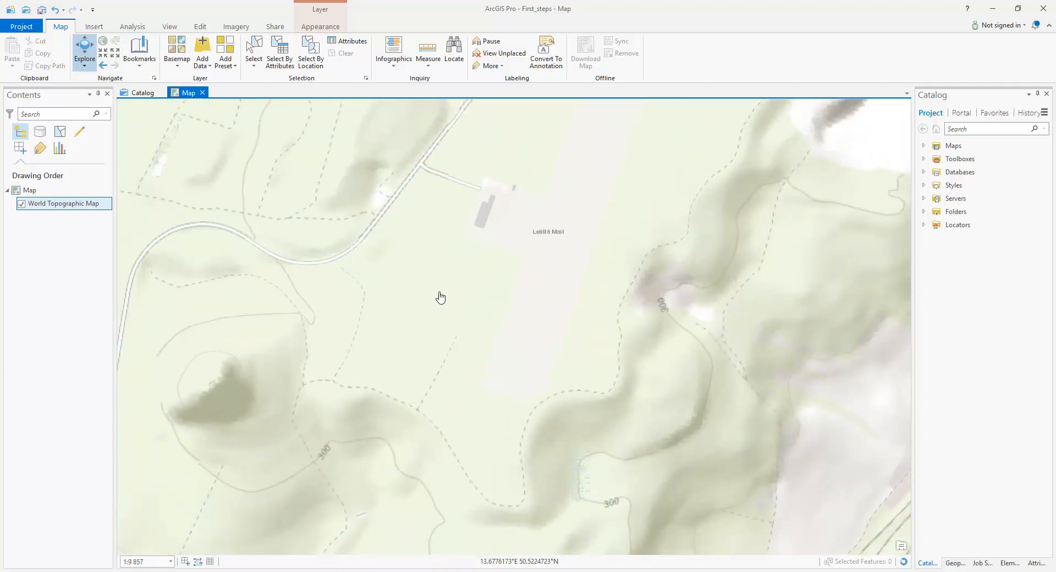
pyautogui.scroll(-3, 440, 296)
pyautogui.scroll(-2, 450, 297)
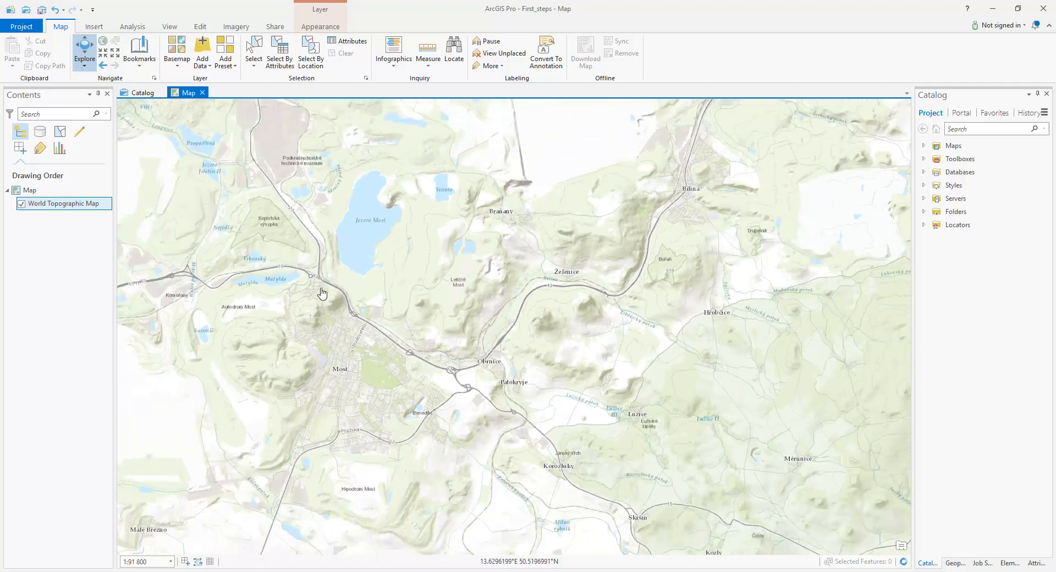
pyautogui.moveTo(311, 280); pyautogui.dragTo(479, 383)
pyautogui.click(182, 67)
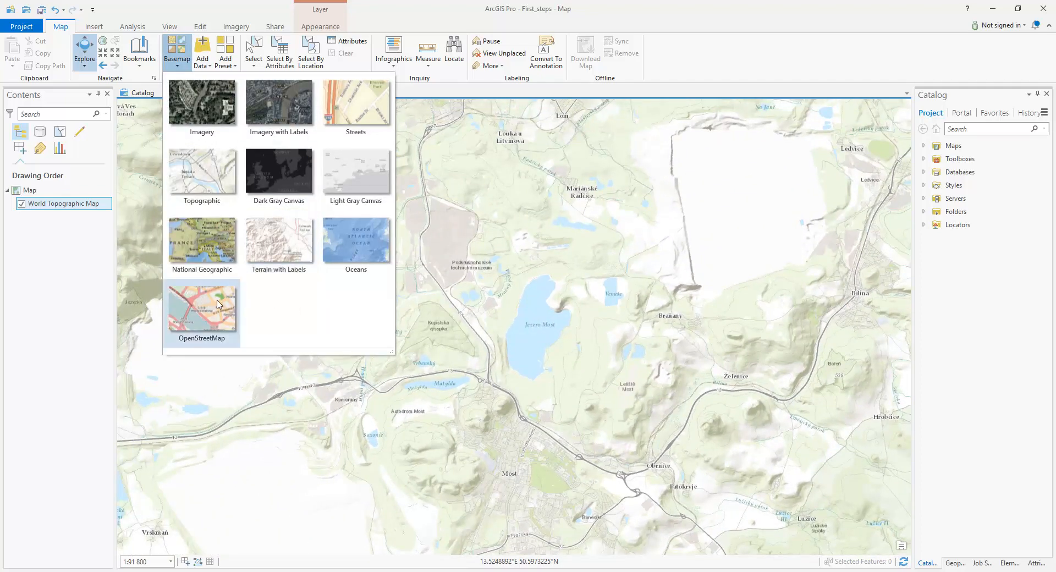
pyautogui.click(243, 6)
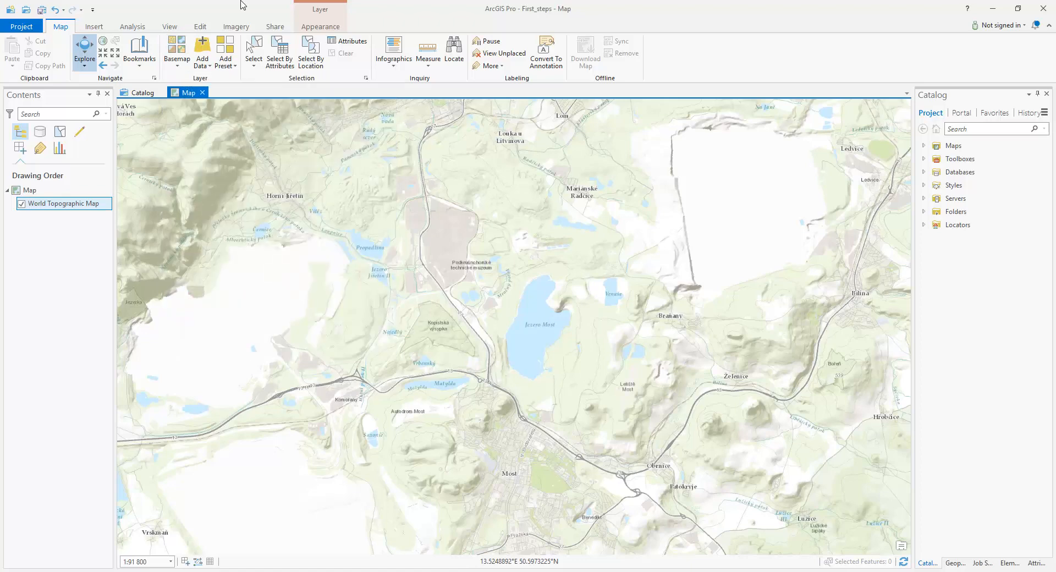
# Sign back in to the ArcGIS Online account and dismiss the licensing notification
pyautogui.click(1000, 25)
pyautogui.click(982, 69)
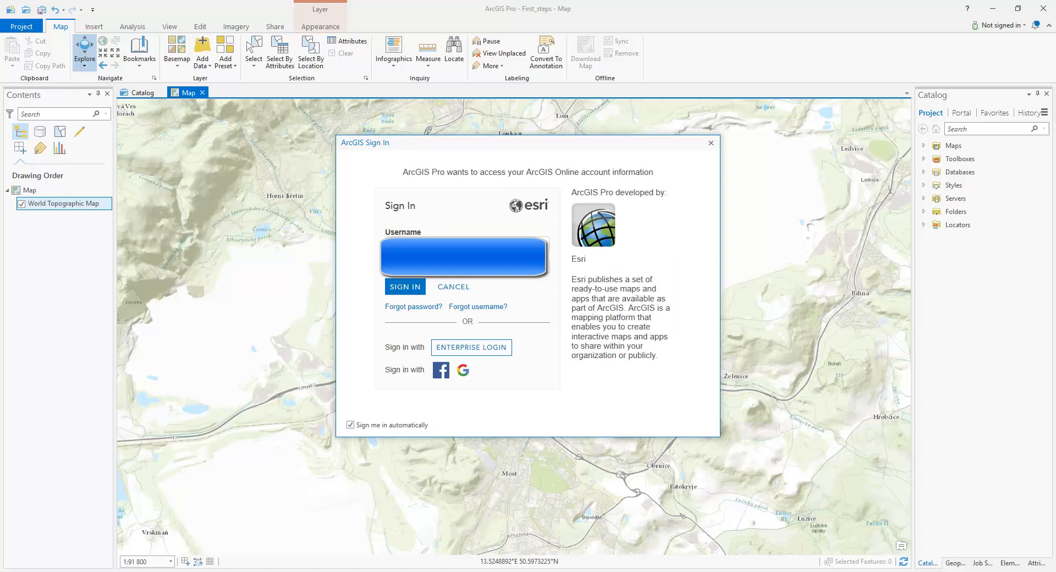
pyautogui.click(409, 288)
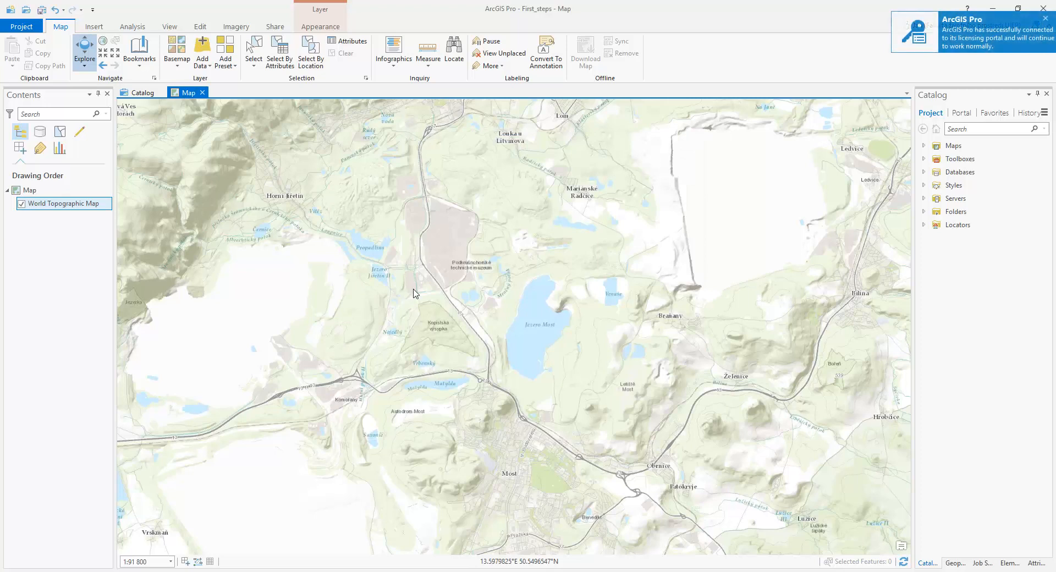
pyautogui.click(1045, 20)
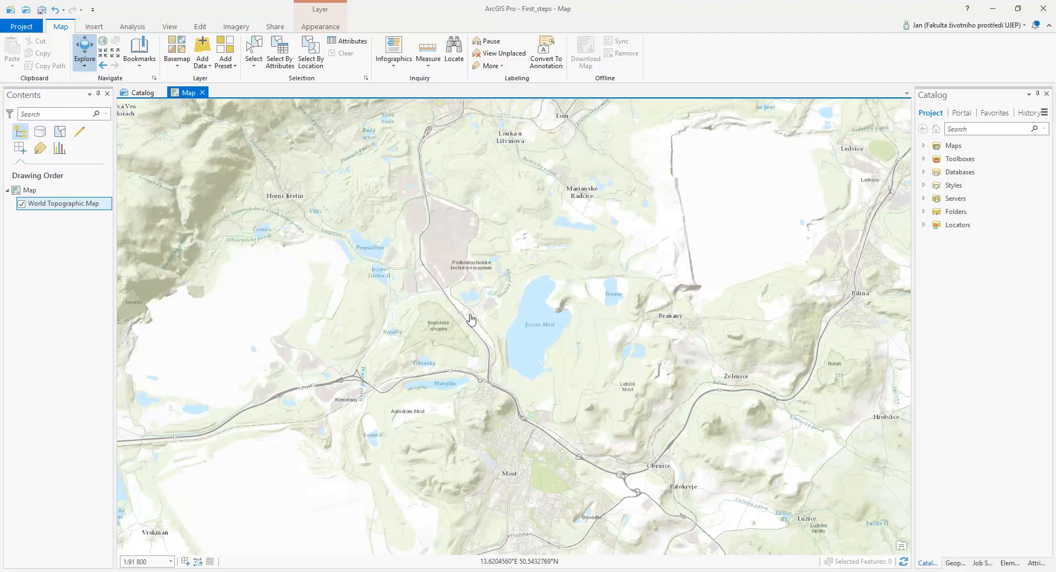
pyautogui.moveTo(468, 300); pyautogui.dragTo(471, 350)
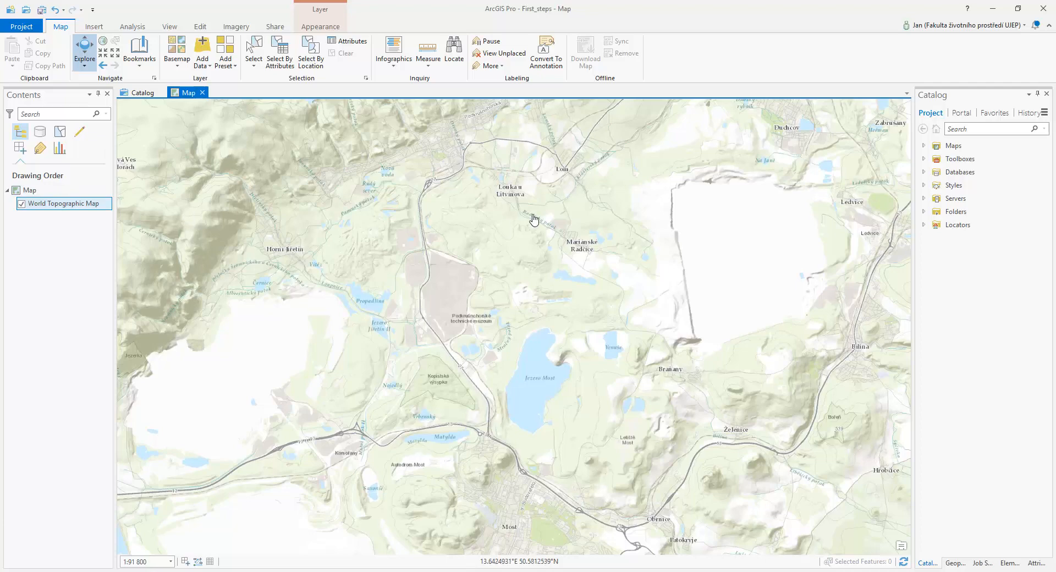
pyautogui.scroll(-3, 545, 243)
pyautogui.moveTo(542, 250); pyautogui.dragTo(523, 308)
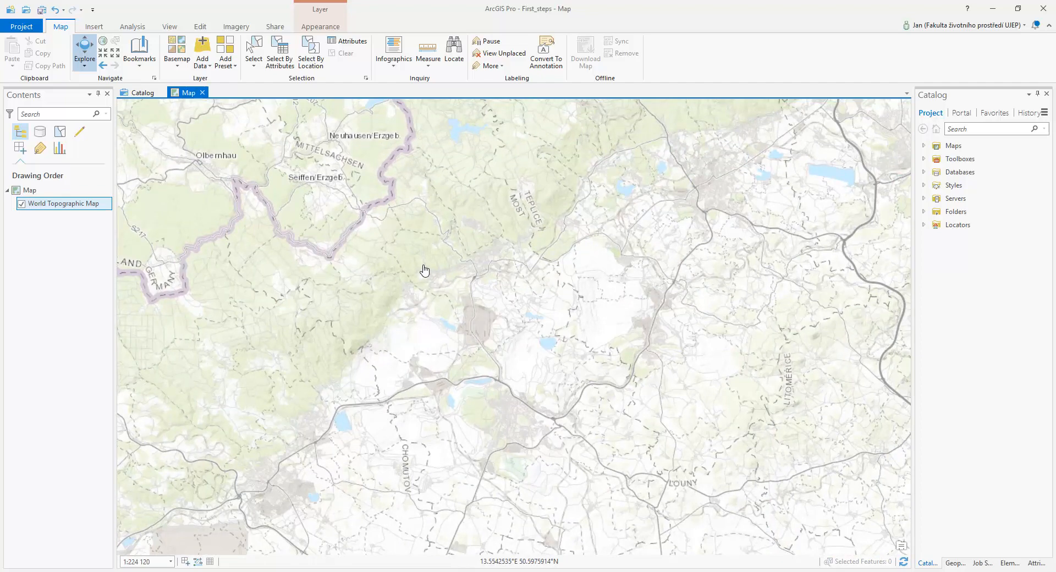
pyautogui.click(200, 64)
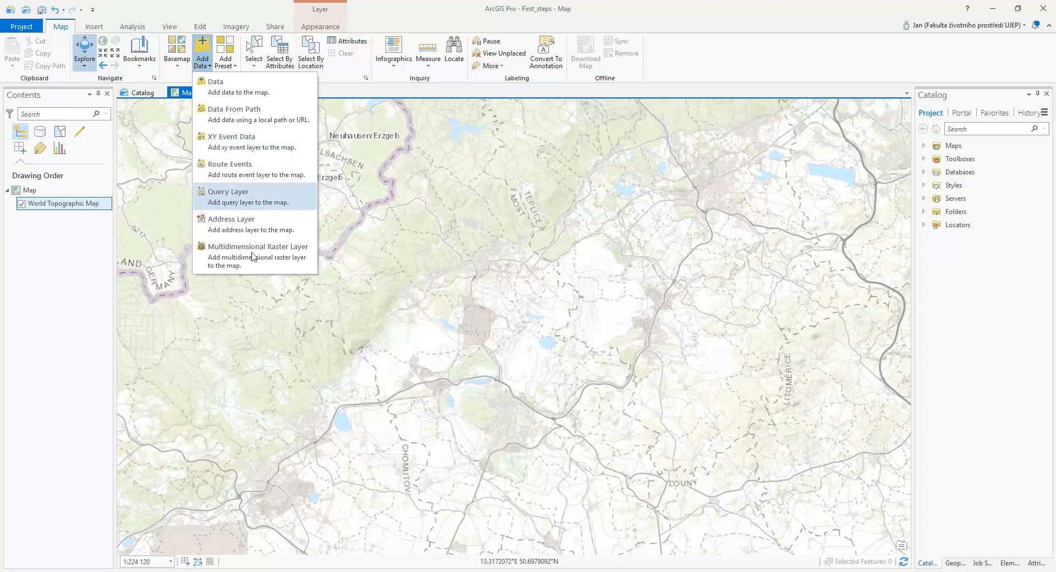
pyautogui.click(429, 10)
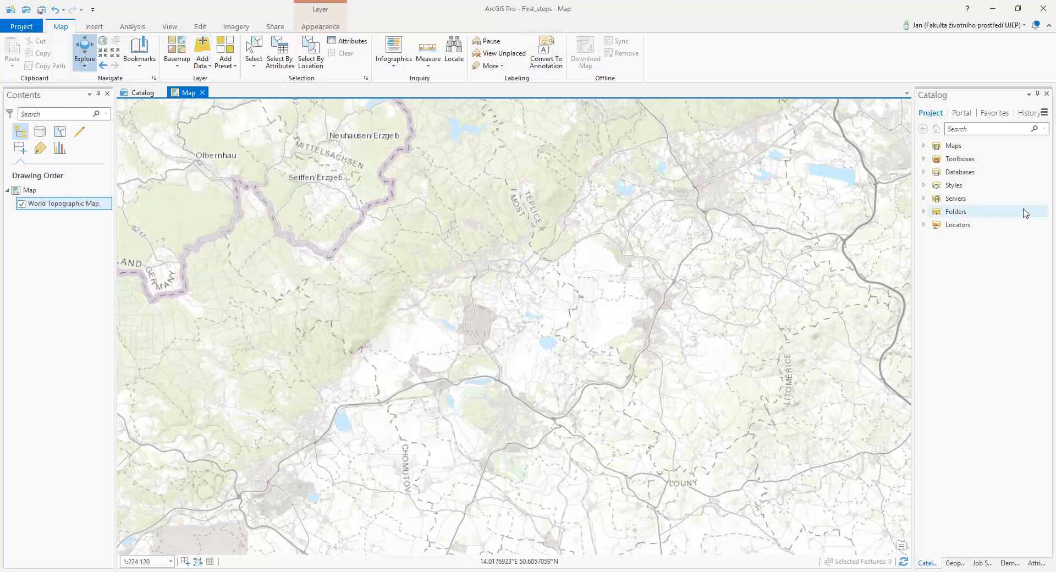
# Open the portal's My Content in the Catalog and look through its folders
pyautogui.click(961, 112)
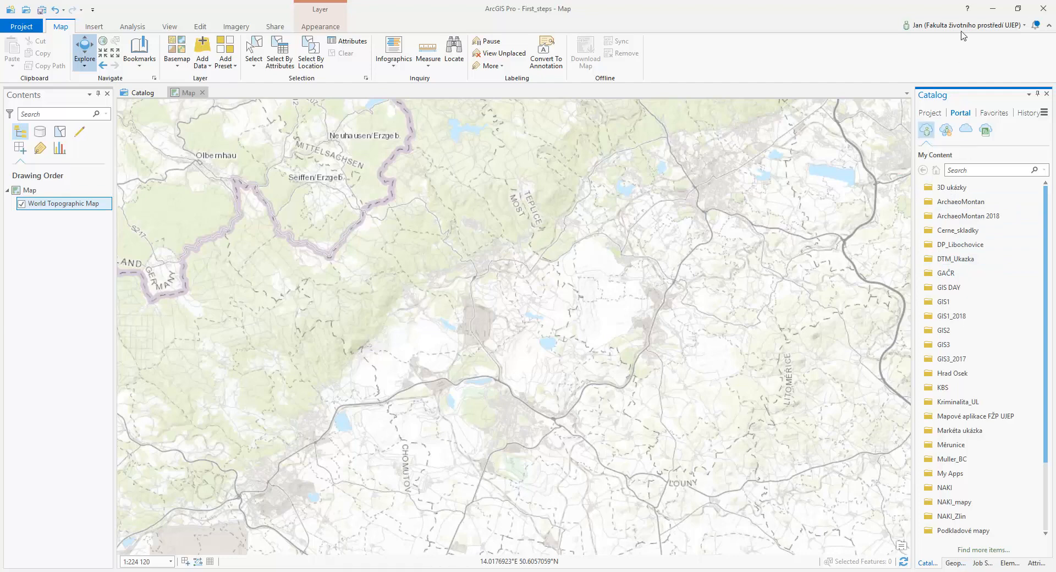
pyautogui.scroll(-3, 995, 330)
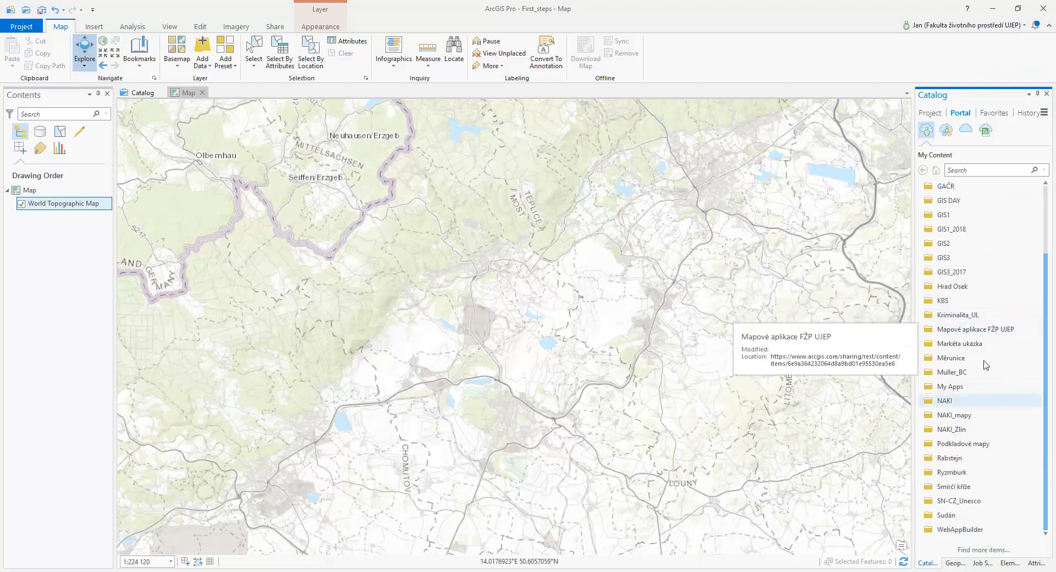
pyautogui.scroll(3, 984, 250)
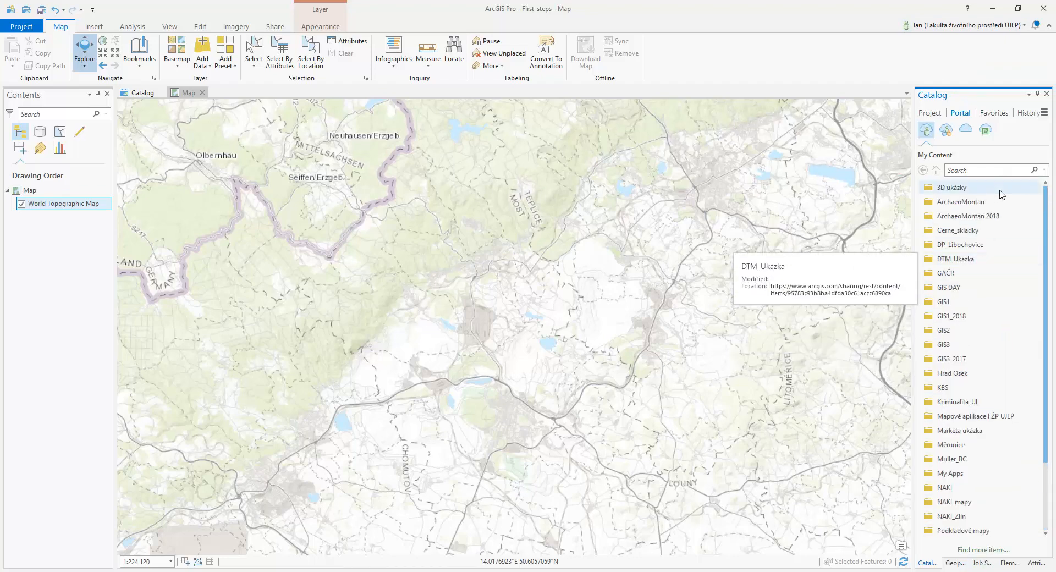
# Add the Body_libochovice layer from the DP_Libochovice portal folder to the map and zoom to its points around Libochovice
pyautogui.doubleClick(960, 248)
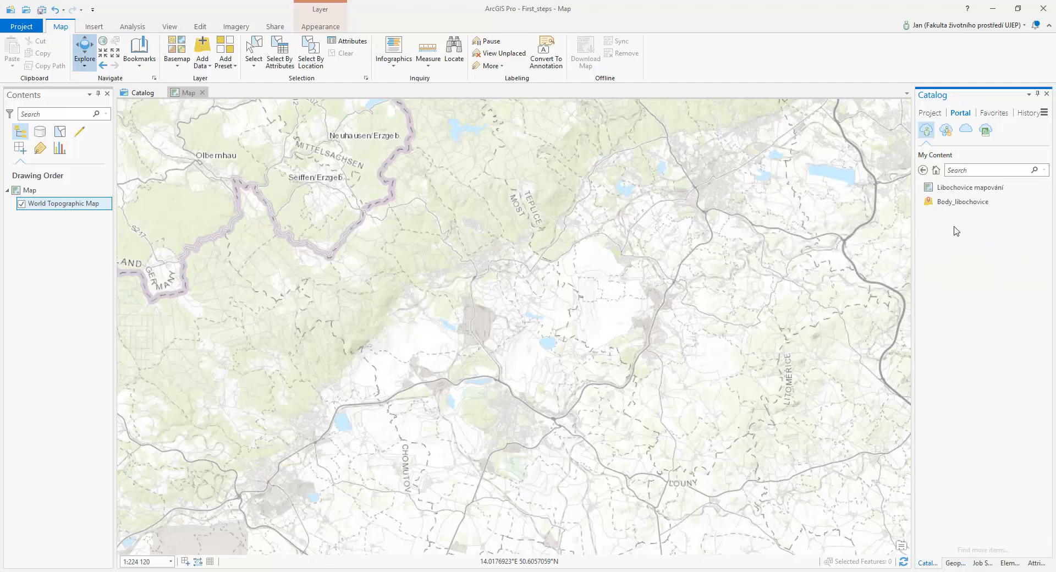
pyautogui.moveTo(930, 204); pyautogui.dragTo(737, 220)
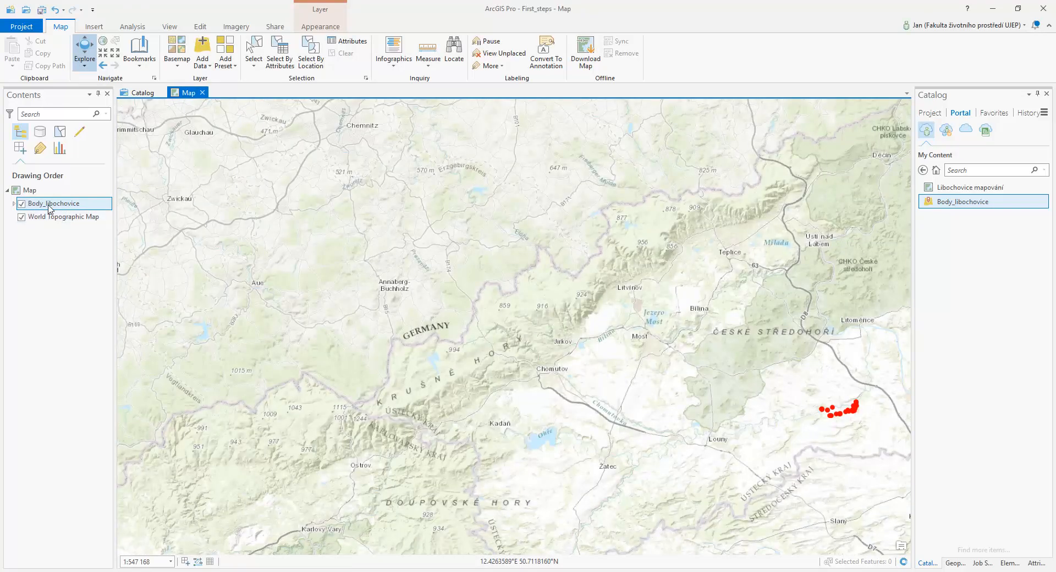
pyautogui.moveTo(781, 413); pyautogui.dragTo(501, 349)
pyautogui.scroll(10, 567, 355)
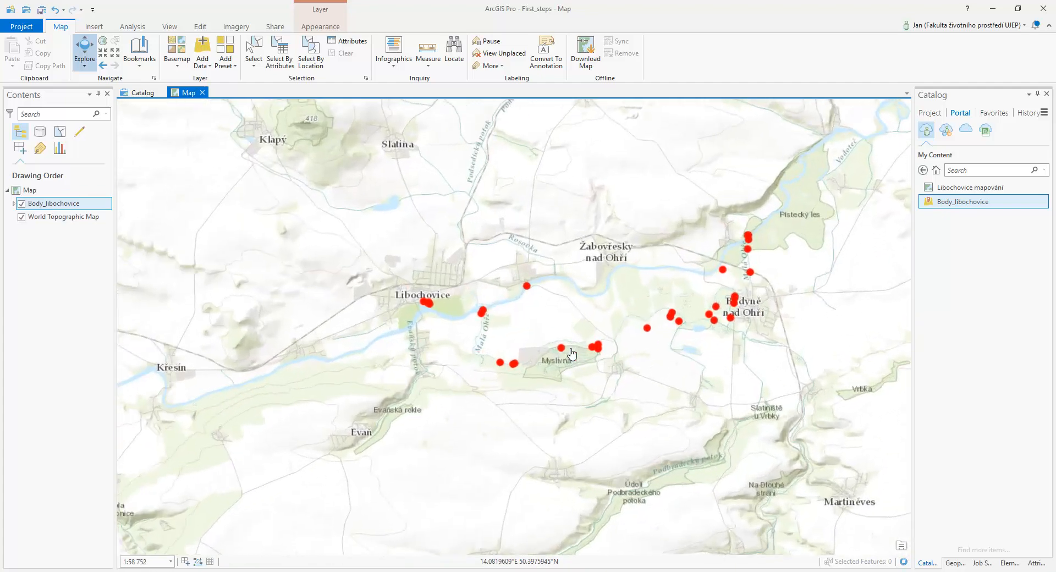
pyautogui.scroll(4, 572, 354)
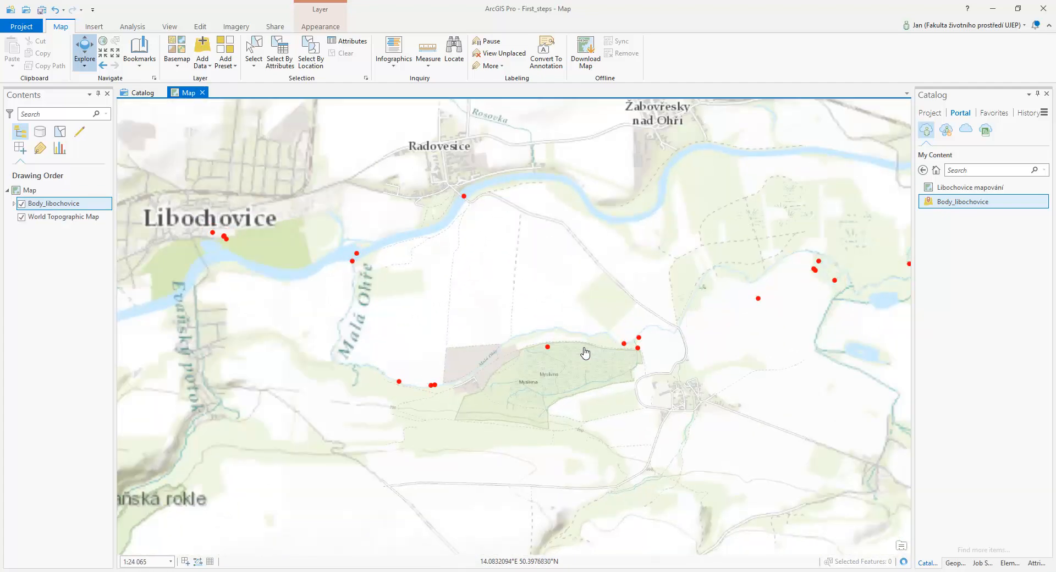
# Inspect the attributes and photo of the point at the Myslivna forest, and close its pop-up
pyautogui.click(548, 347)
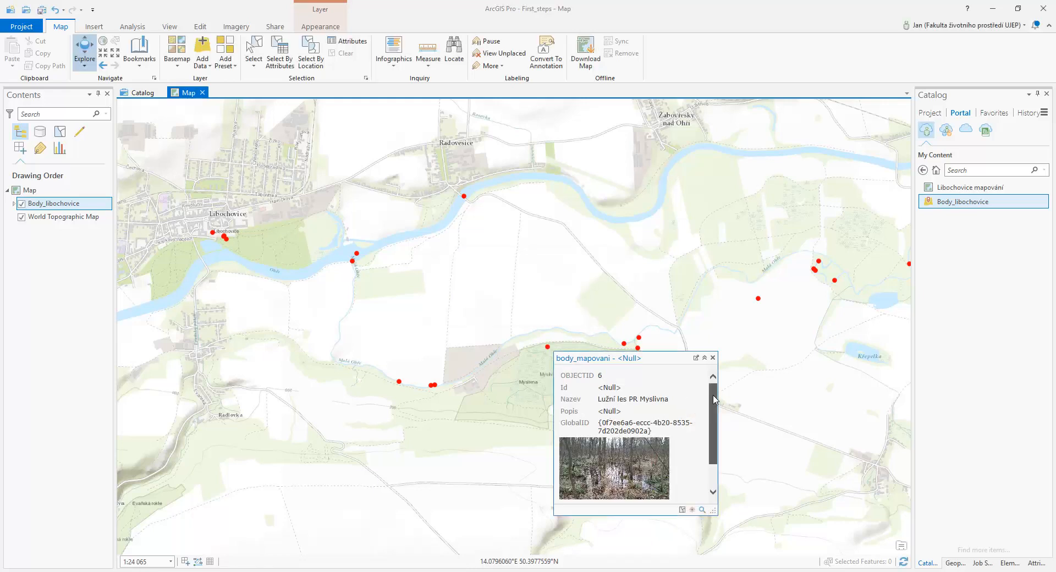
pyautogui.moveTo(713, 400); pyautogui.dragTo(713, 420)
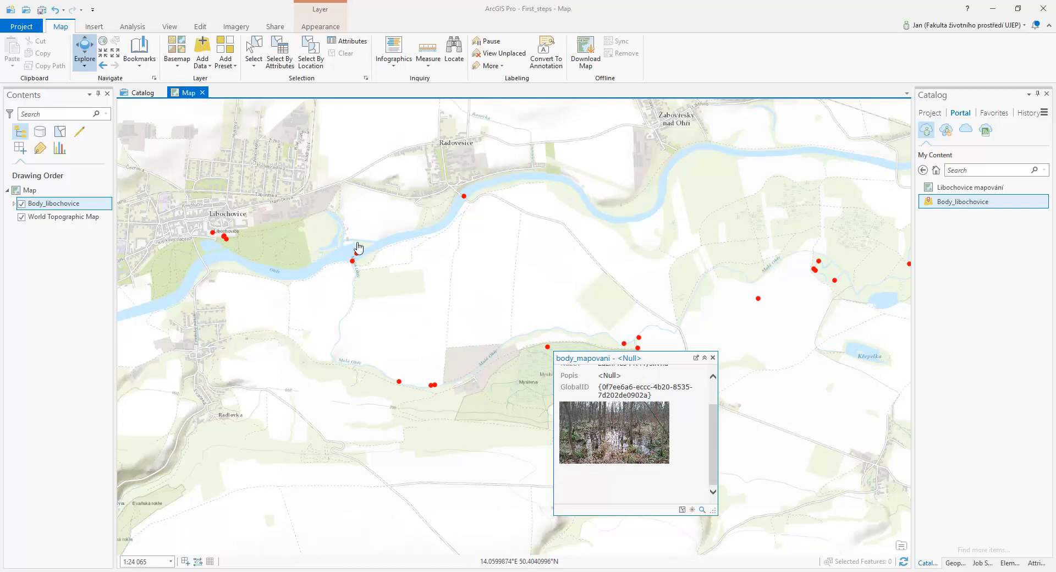
pyautogui.click(711, 358)
# Inspect the attributes and photo of the point on the river by Radovesice, zoom to that feature and close its pop-up
pyautogui.click(463, 198)
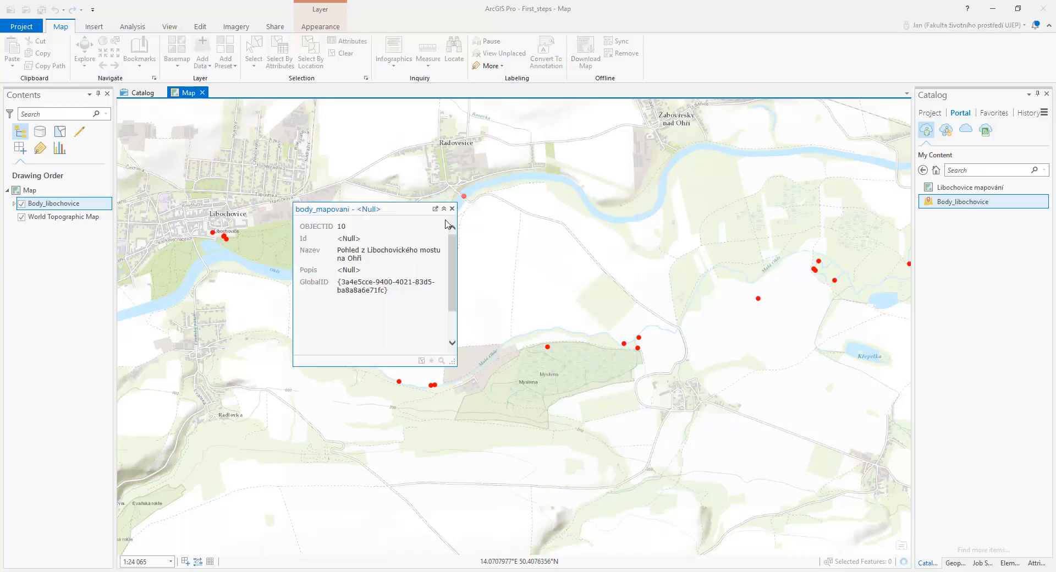
pyautogui.scroll(-2, 454, 254)
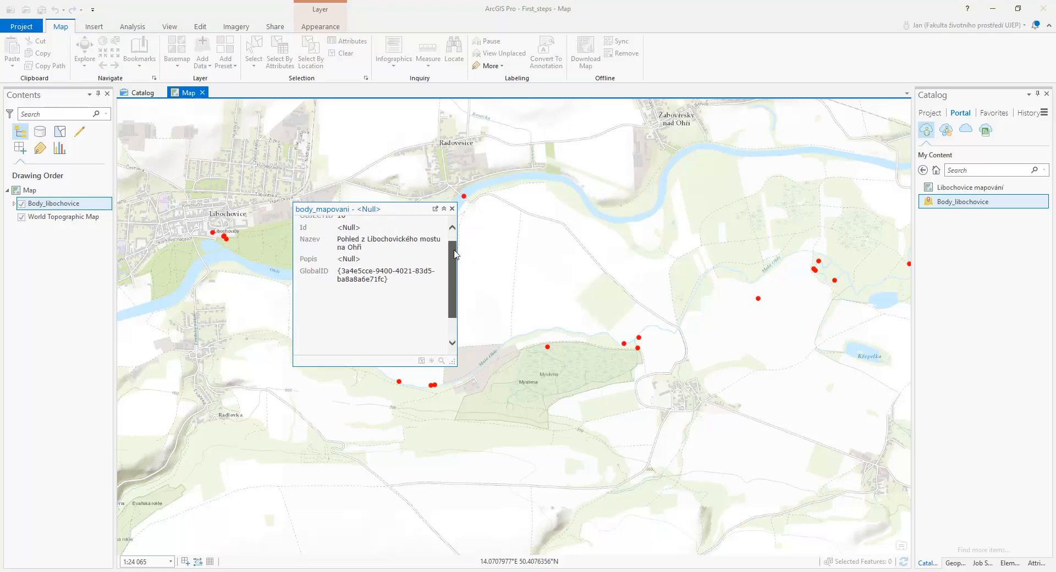
pyautogui.scroll(-2, 365, 282)
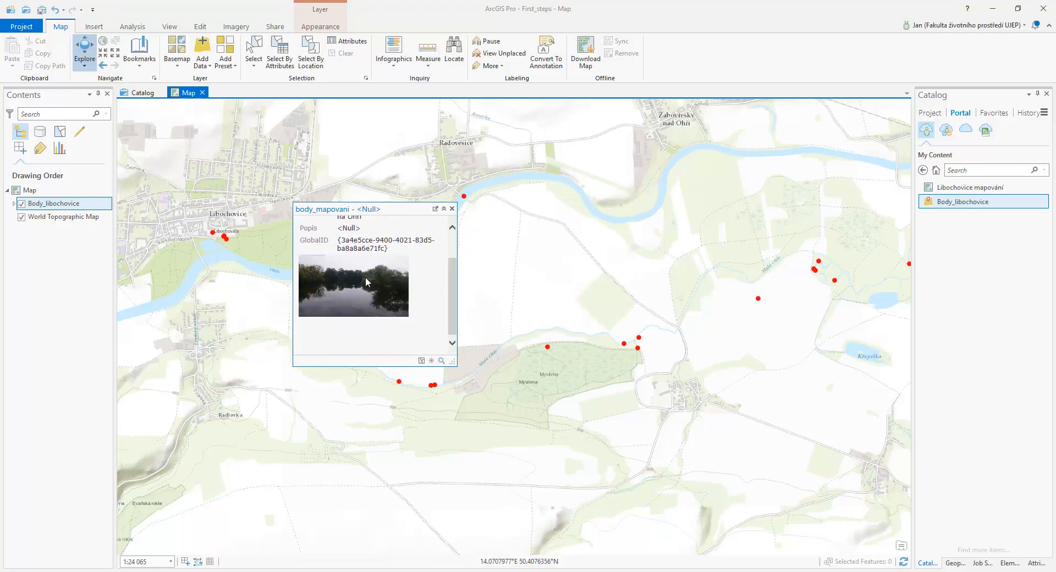
pyautogui.click(441, 361)
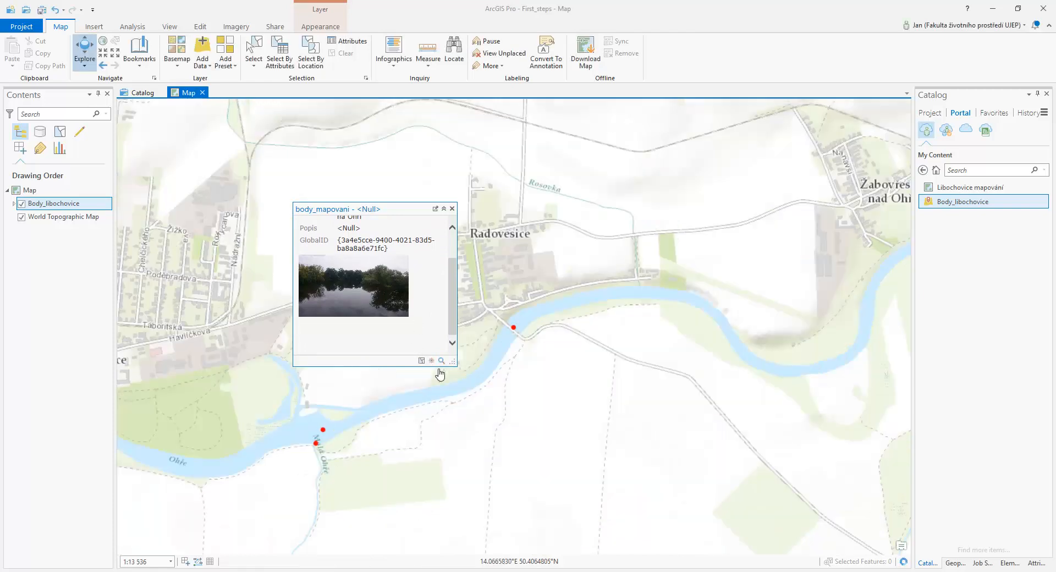
pyautogui.click(452, 209)
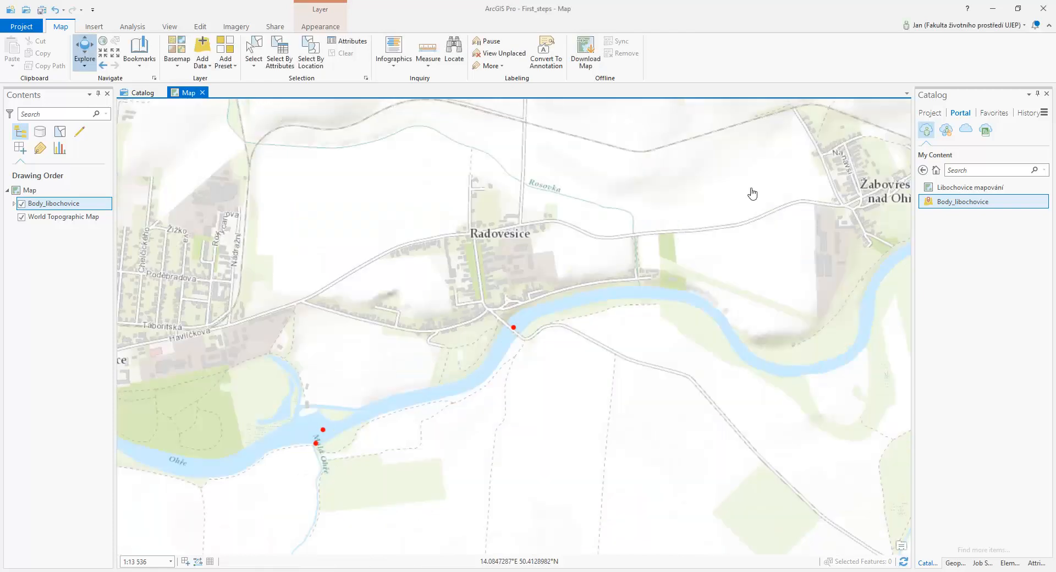
# Remove the Body_libochovice layer from the map
pyautogui.rightClick(54, 203)
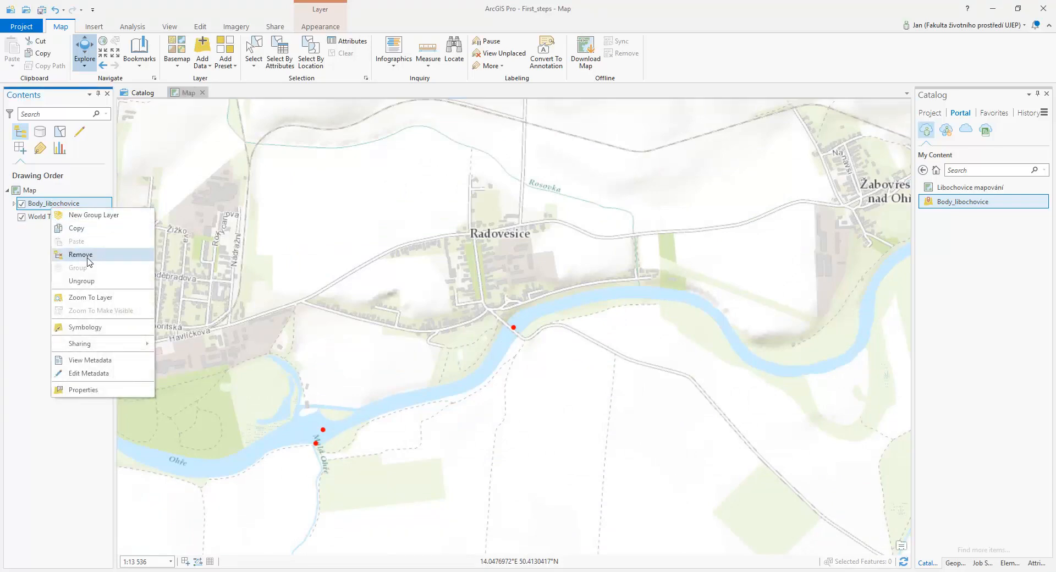
pyautogui.click(86, 258)
pyautogui.scroll(-4, 672, 232)
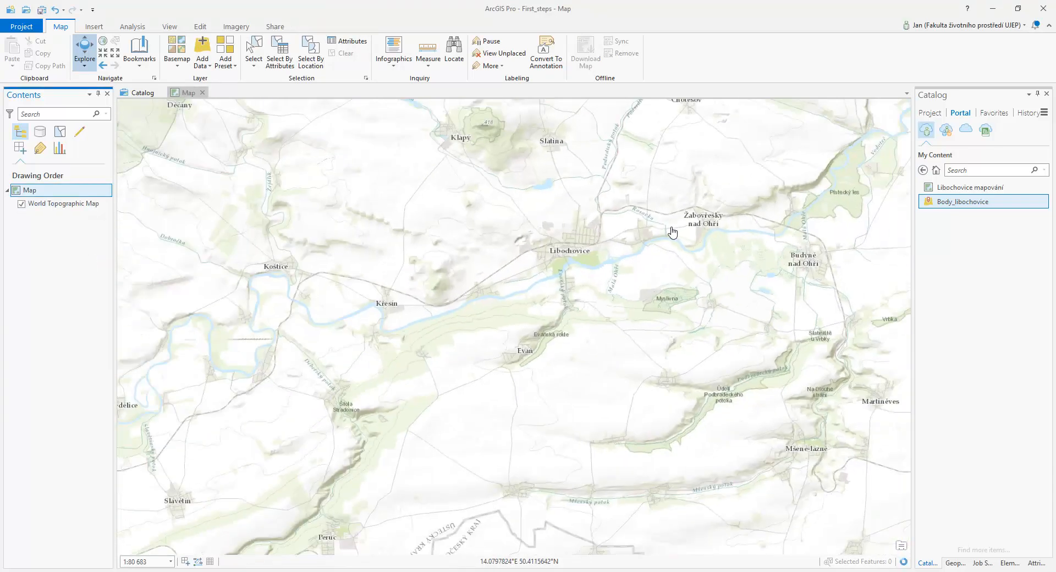
pyautogui.moveTo(672, 232); pyautogui.dragTo(618, 285)
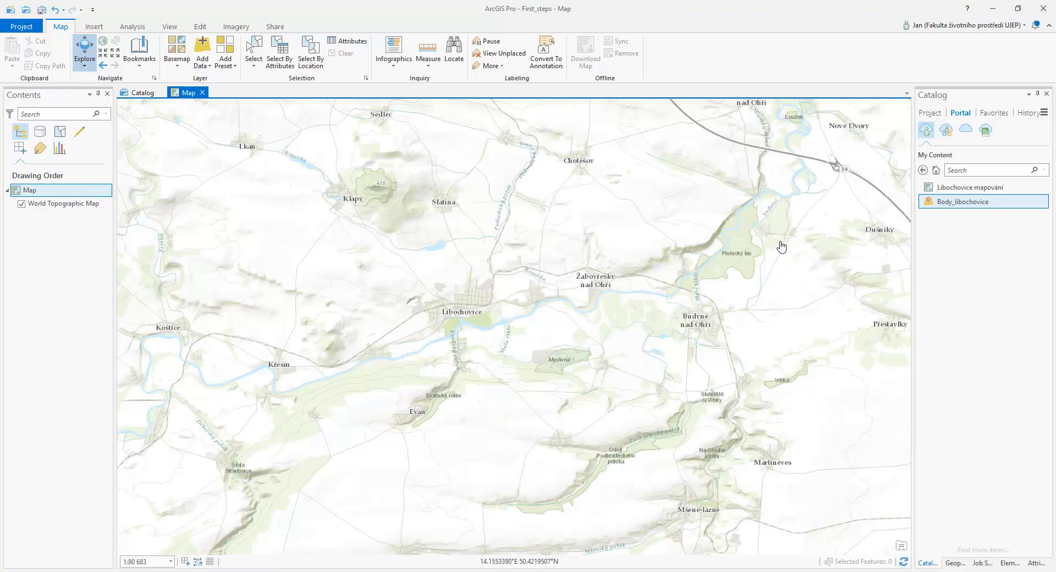
# Look through the portal's Groups and All Portal collections, and open the Living Atlas content
pyautogui.click(927, 134)
pyautogui.click(945, 132)
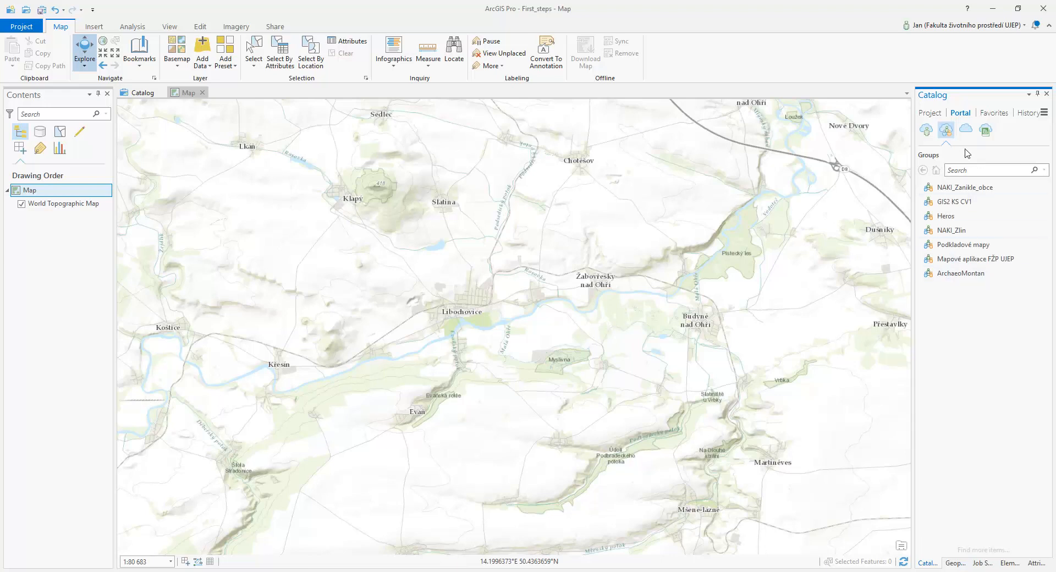
pyautogui.click(963, 135)
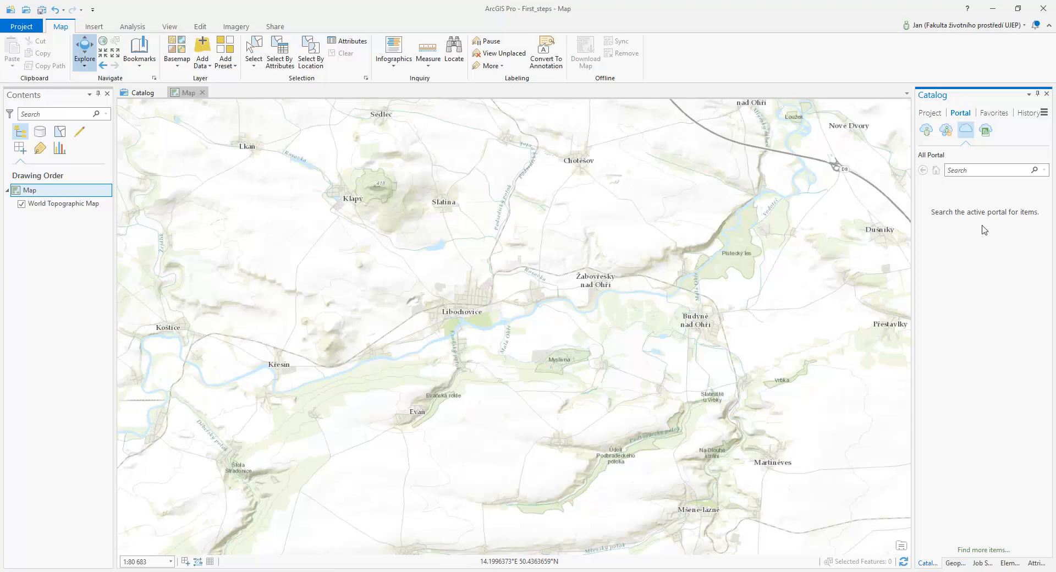
pyautogui.click(996, 173)
pyautogui.click(985, 131)
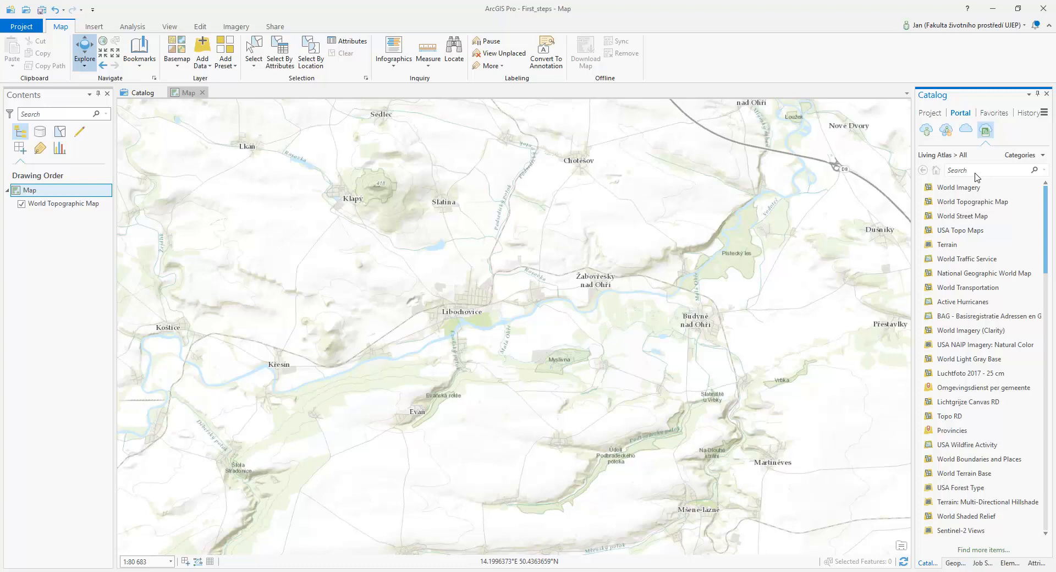
# Search the Living Atlas for "sea temperature" and add the Sea Surface Temperature (°C) layer to the map
pyautogui.click(975, 173)
pyautogui.write('sea temperature')
pyautogui.press('Return')
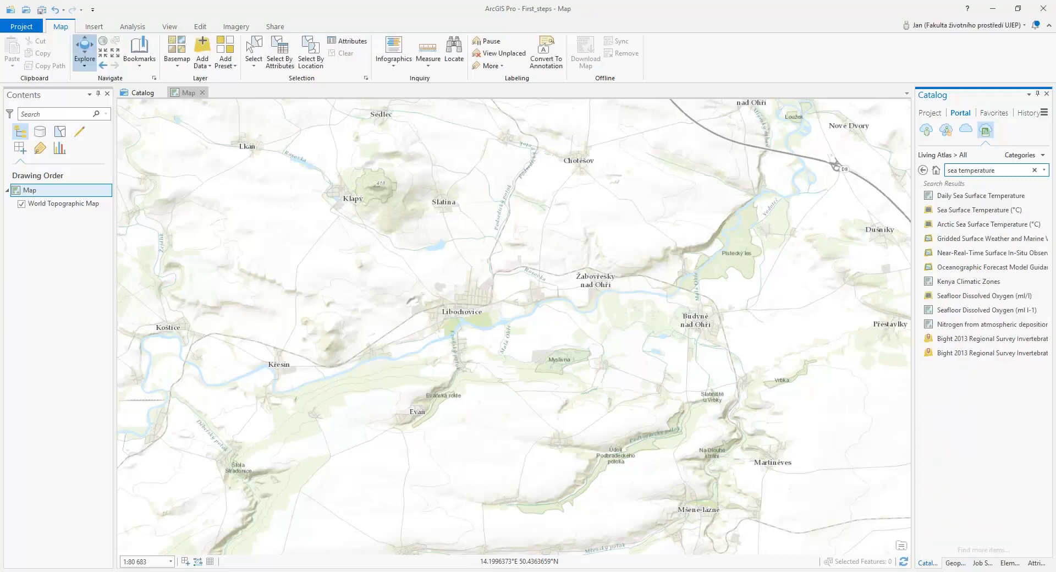
pyautogui.moveTo(960, 209); pyautogui.dragTo(67, 209)
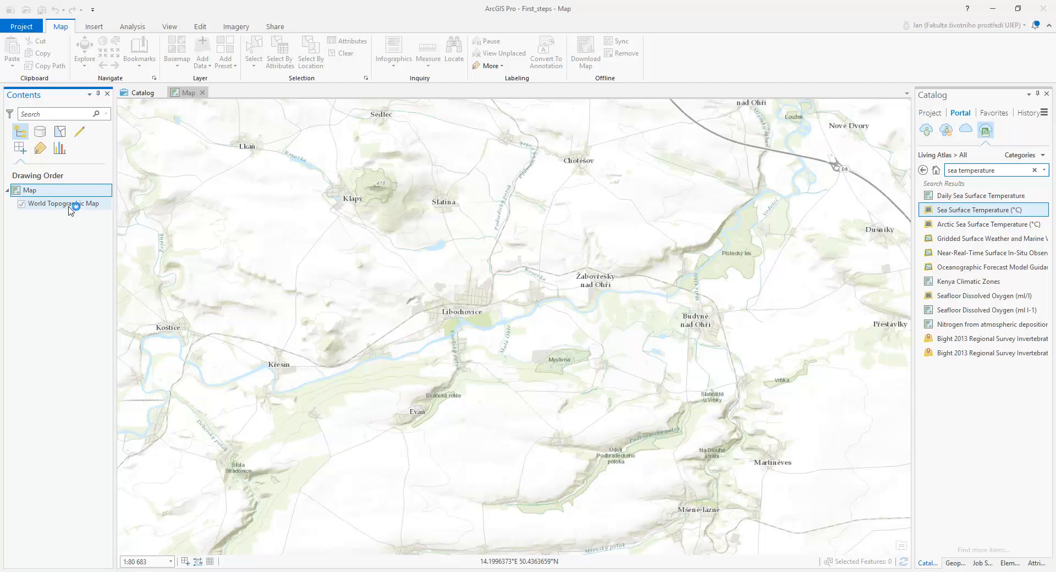
pyautogui.moveTo(1002, 228)
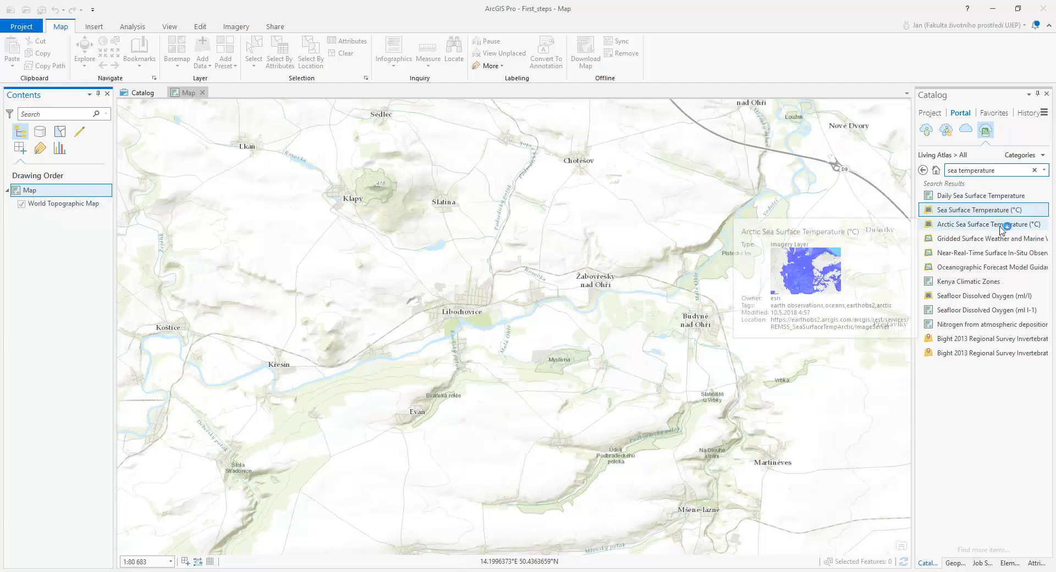
pyautogui.moveTo(989, 300)
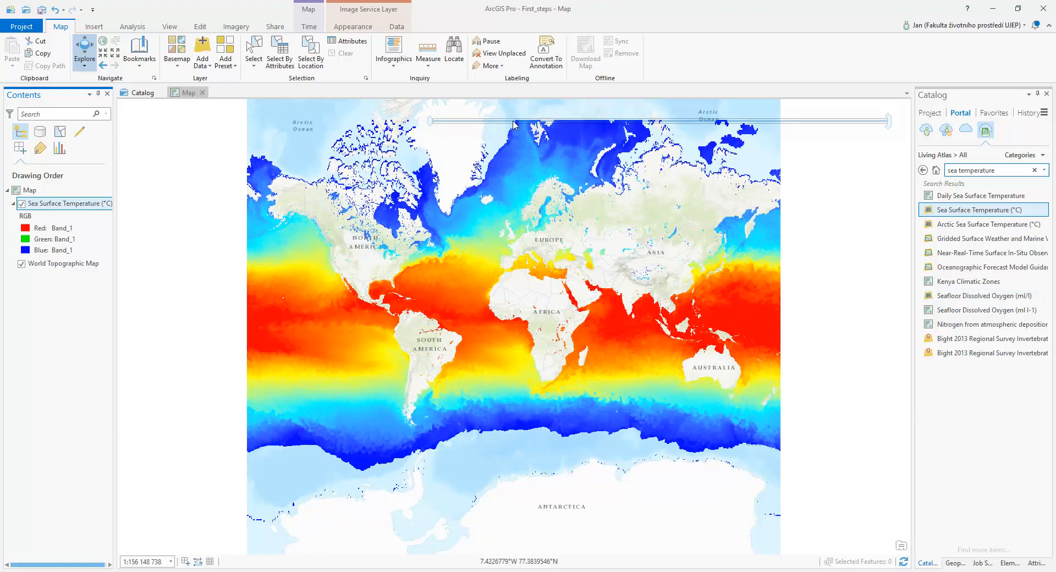
# Play the time animation of the sea surface temperature layer and pause it partway through
pyautogui.moveTo(470, 126)
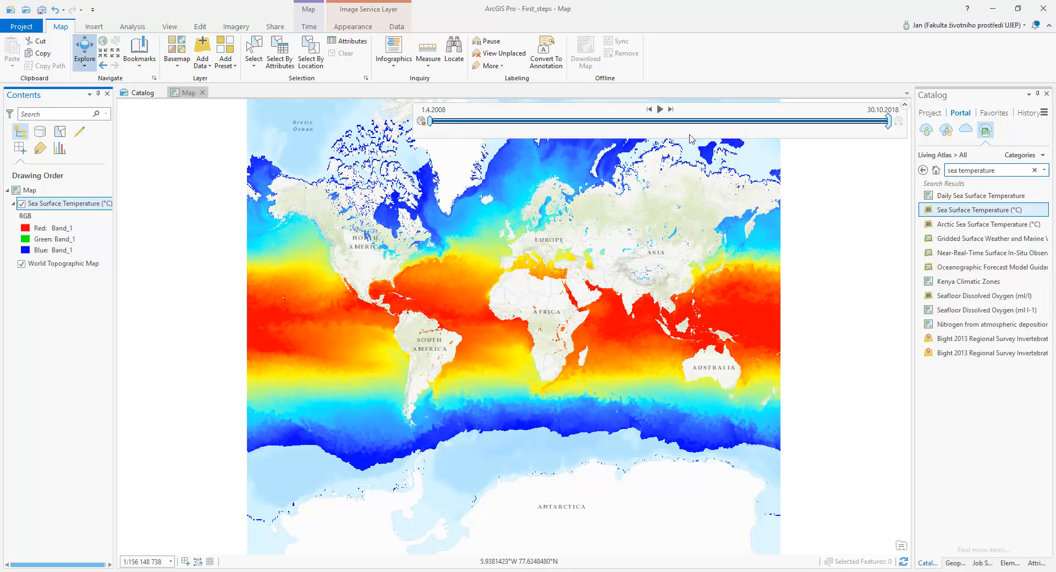
pyautogui.click(659, 109)
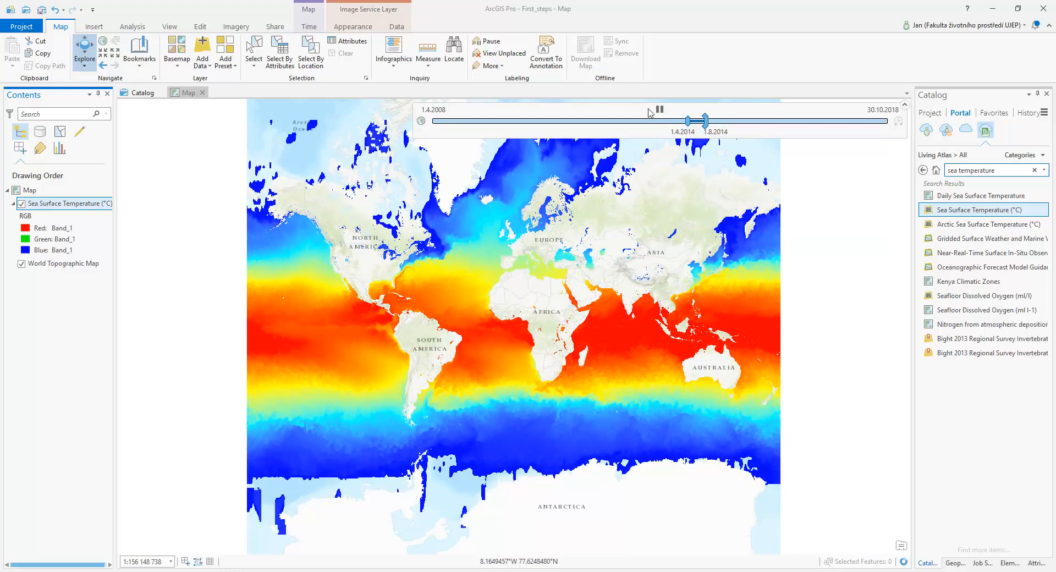
pyautogui.click(659, 110)
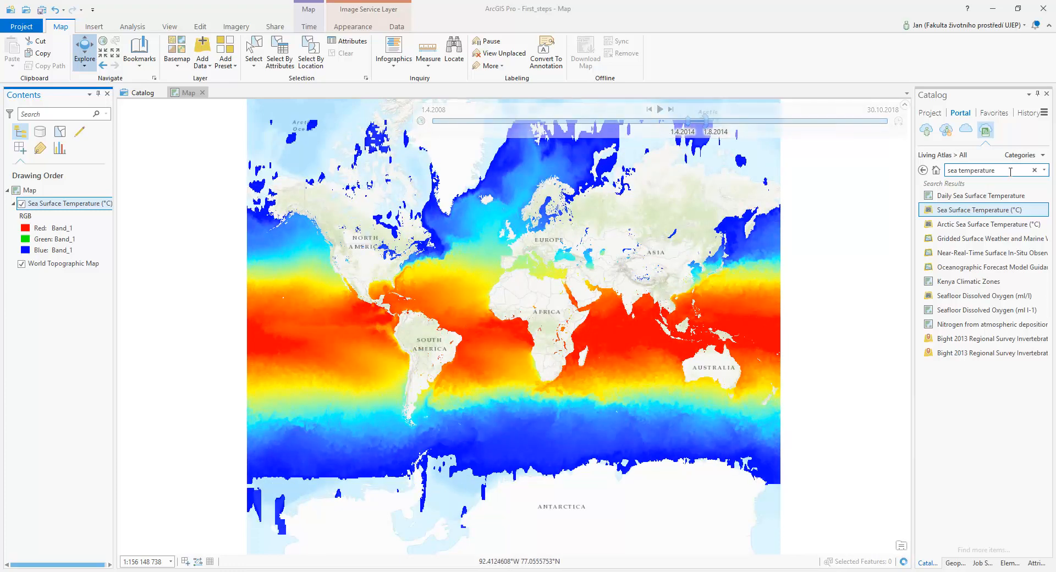
# Remove the Sea Surface Temperature (°C) layer from the map and clear the Living Atlas search
pyautogui.rightClick(59, 203)
pyautogui.click(96, 223)
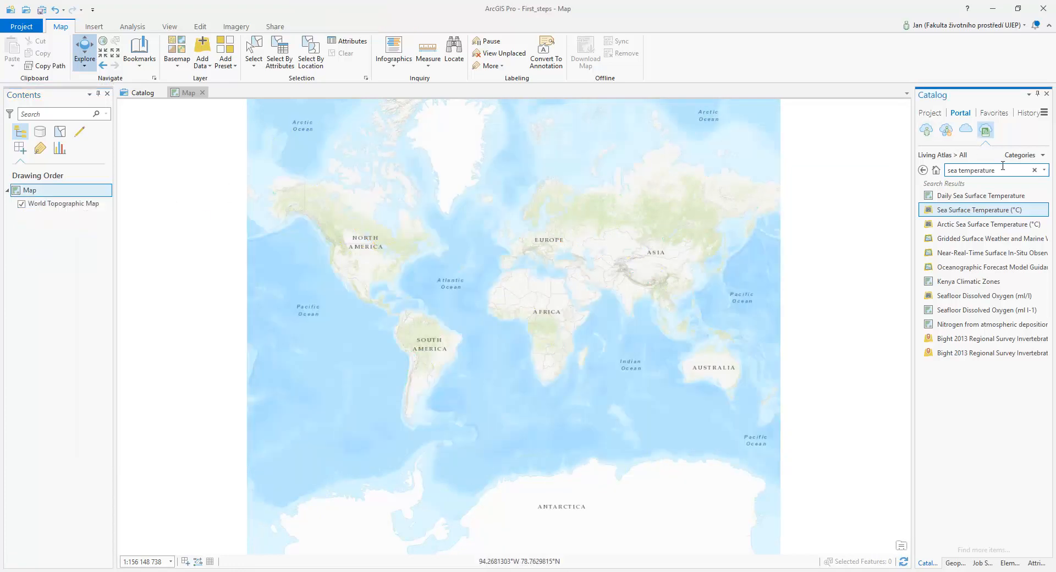
pyautogui.click(1034, 170)
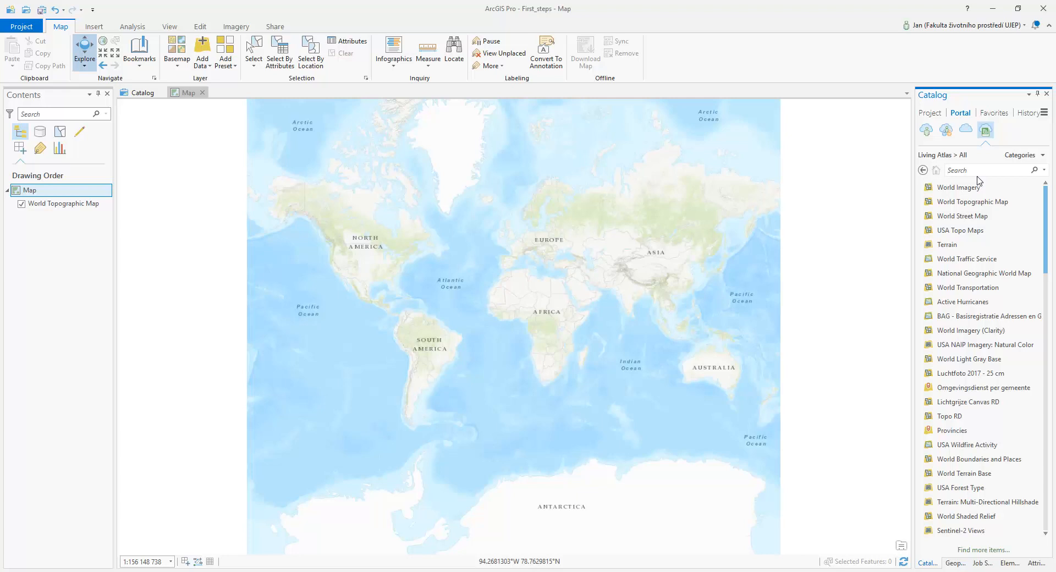
# Search the Living Atlas for "sentinel" and add the Sentinel-2 Views imagery layer to the map
pyautogui.click(976, 174)
pyautogui.write('senti')
pyautogui.write('nel')
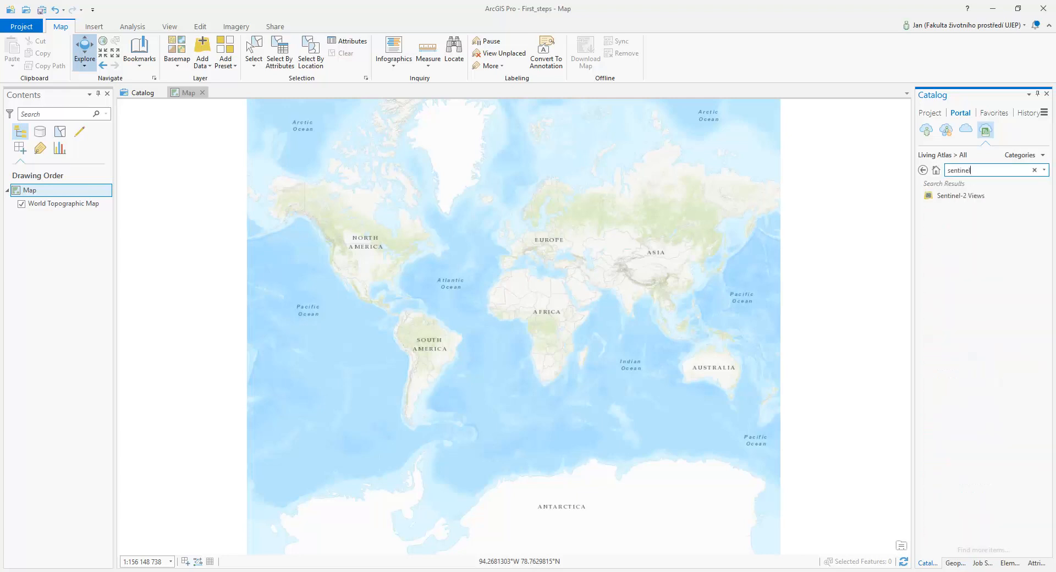
pyautogui.moveTo(960, 197); pyautogui.dragTo(604, 275)
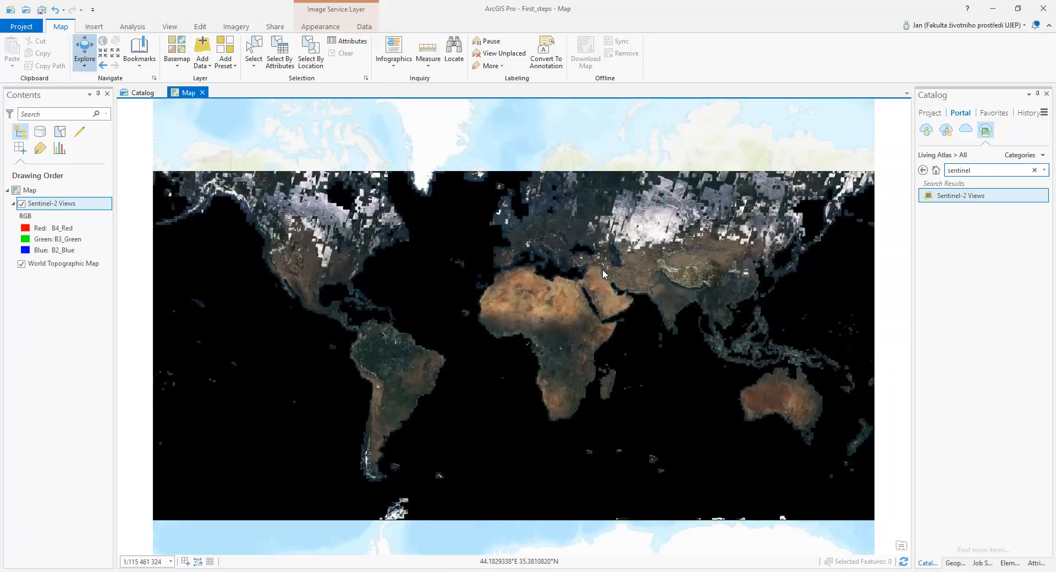
pyautogui.moveTo(533, 244); pyautogui.dragTo(555, 334)
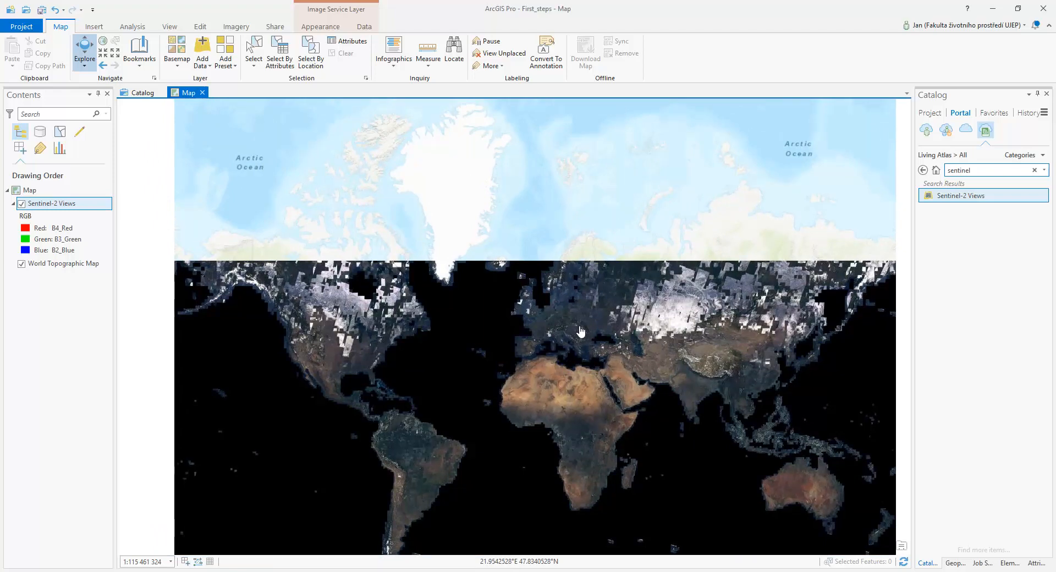
# Examine the Sentinel-2 Views imagery from the world extent through central Europe to the Nechranice reservoir
pyautogui.moveTo(568, 358); pyautogui.dragTo(566, 300)
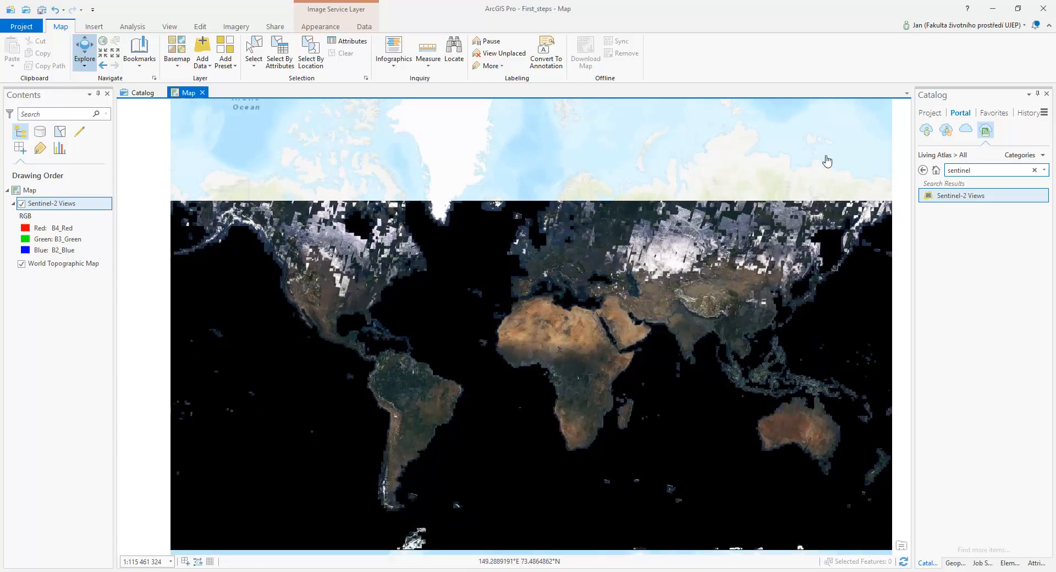
pyautogui.scroll(4, 567, 253)
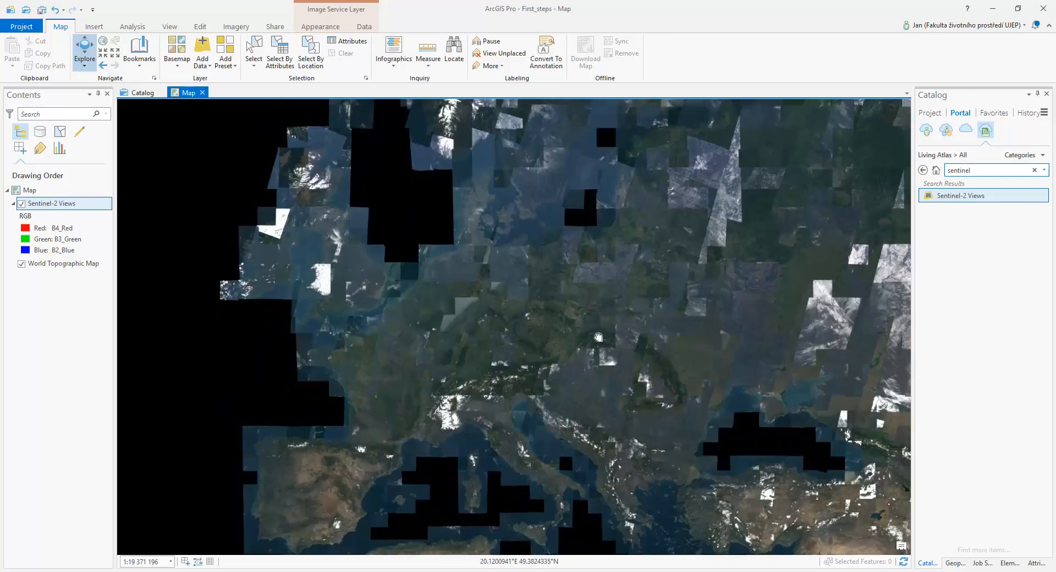
pyautogui.moveTo(598, 336); pyautogui.dragTo(490, 258)
pyautogui.scroll(2, 427, 262)
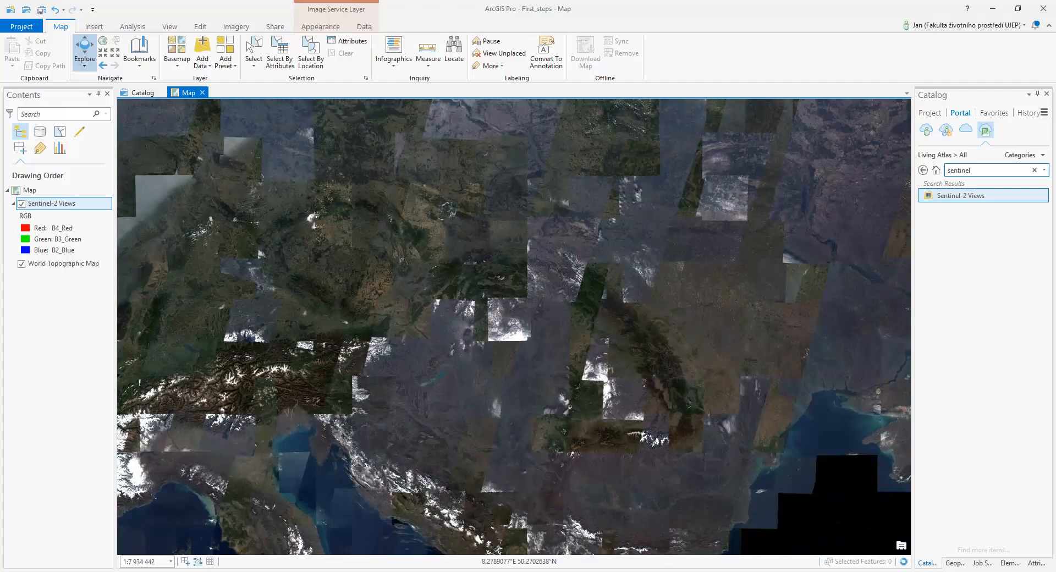
pyautogui.moveTo(352, 289); pyautogui.dragTo(594, 322)
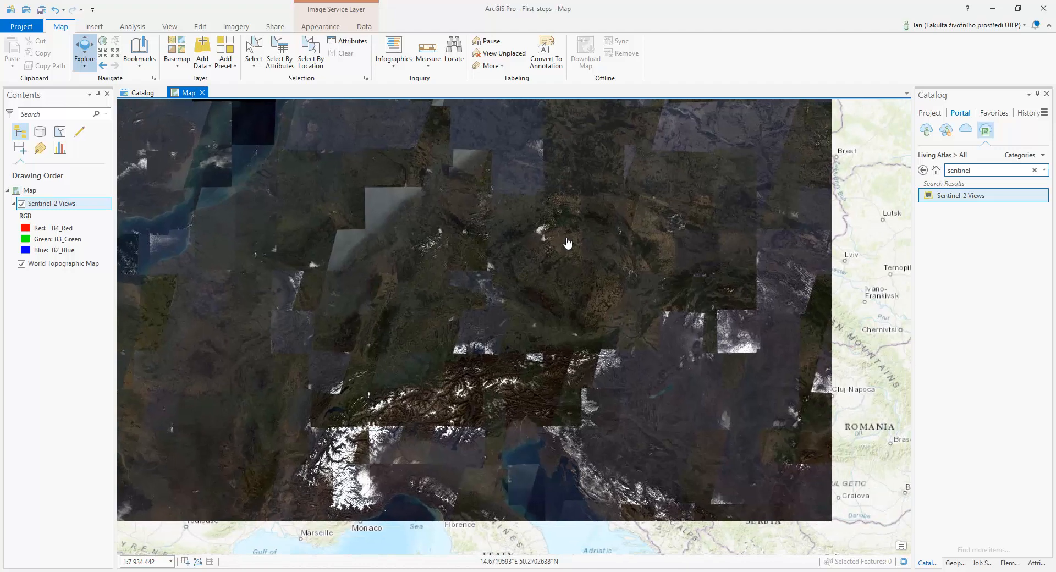
pyautogui.scroll(4, 547, 253)
pyautogui.moveTo(446, 265); pyautogui.dragTo(589, 337)
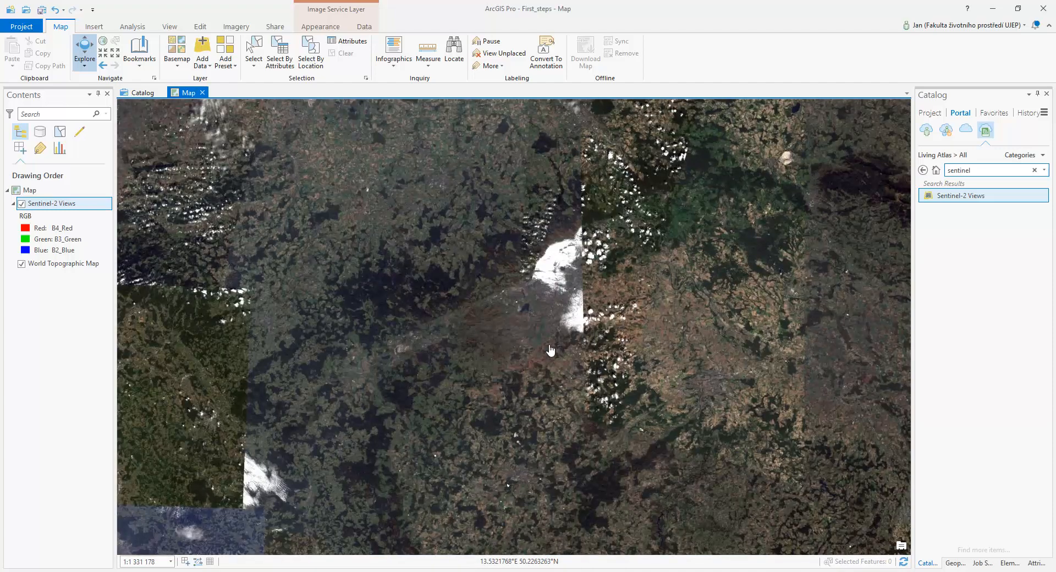
pyautogui.scroll(5, 530, 325)
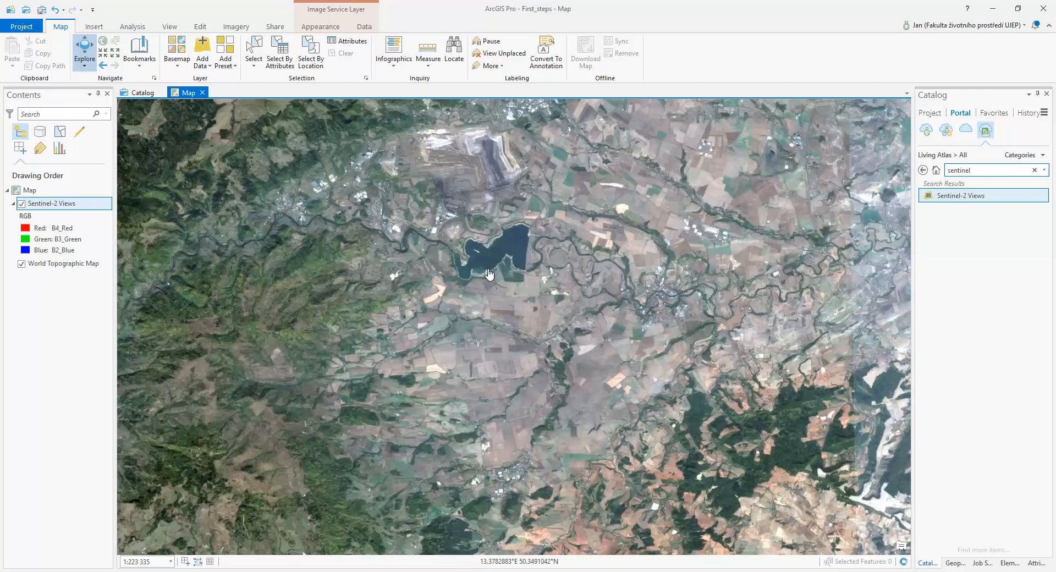
pyautogui.scroll(2, 459, 264)
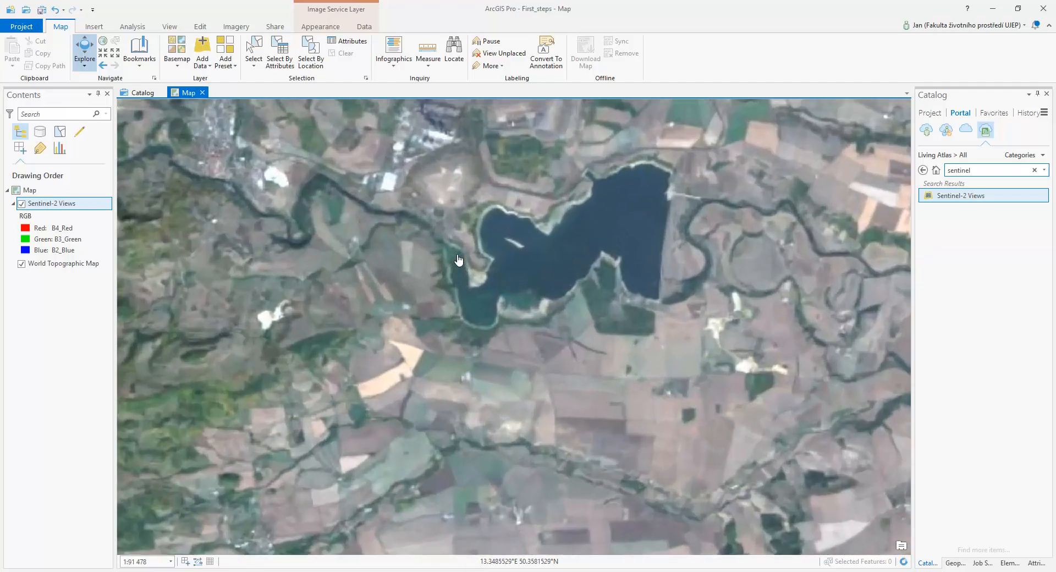
pyautogui.scroll(3, 539, 317)
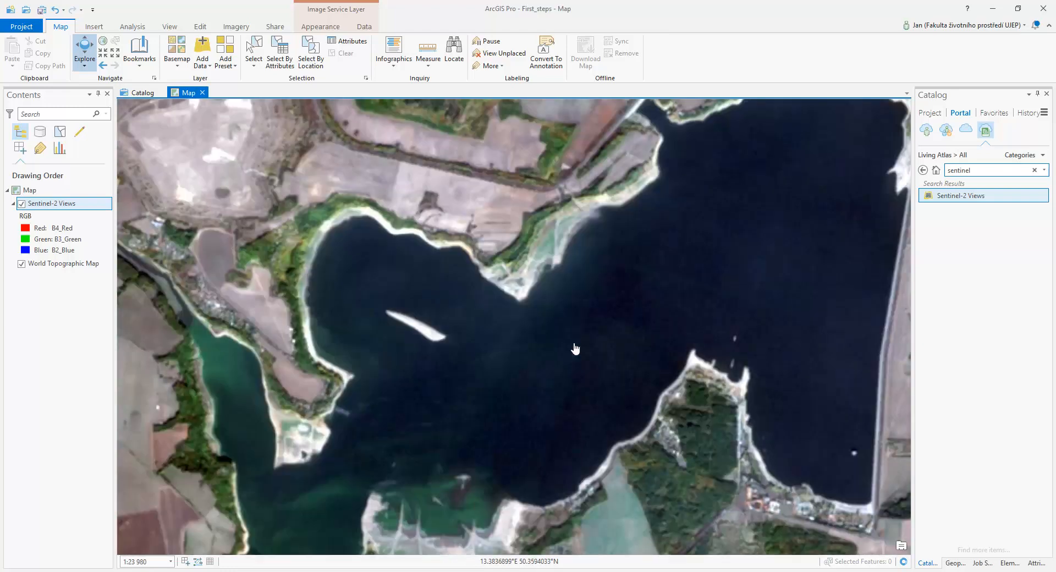
# Inspect the reservoir's shoreline, peninsula and dam in the Sentinel-2 imagery, ending with the whole reservoir in view
pyautogui.moveTo(572, 348); pyautogui.dragTo(535, 275)
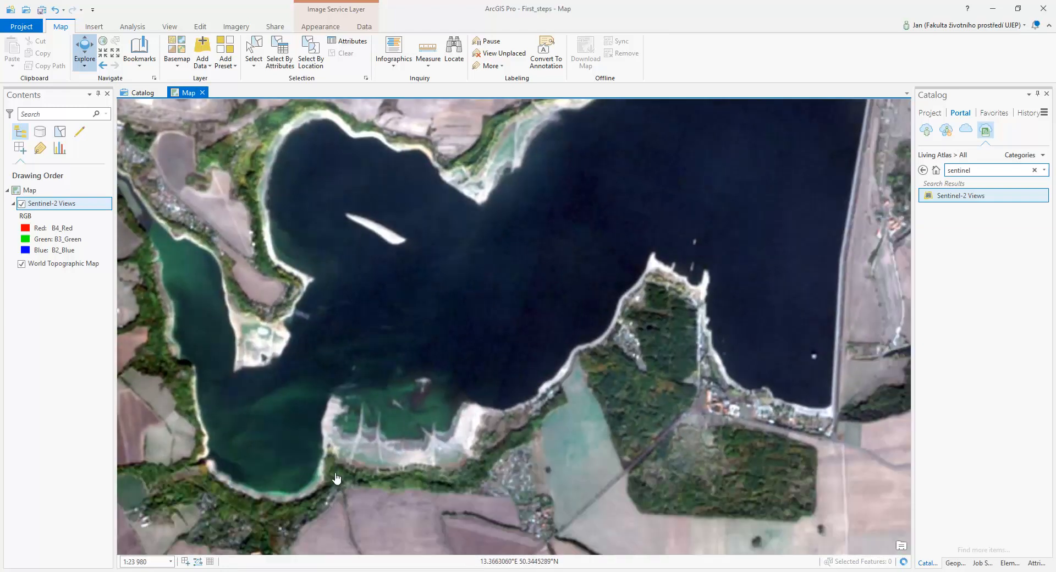
pyautogui.moveTo(751, 315); pyautogui.dragTo(680, 474)
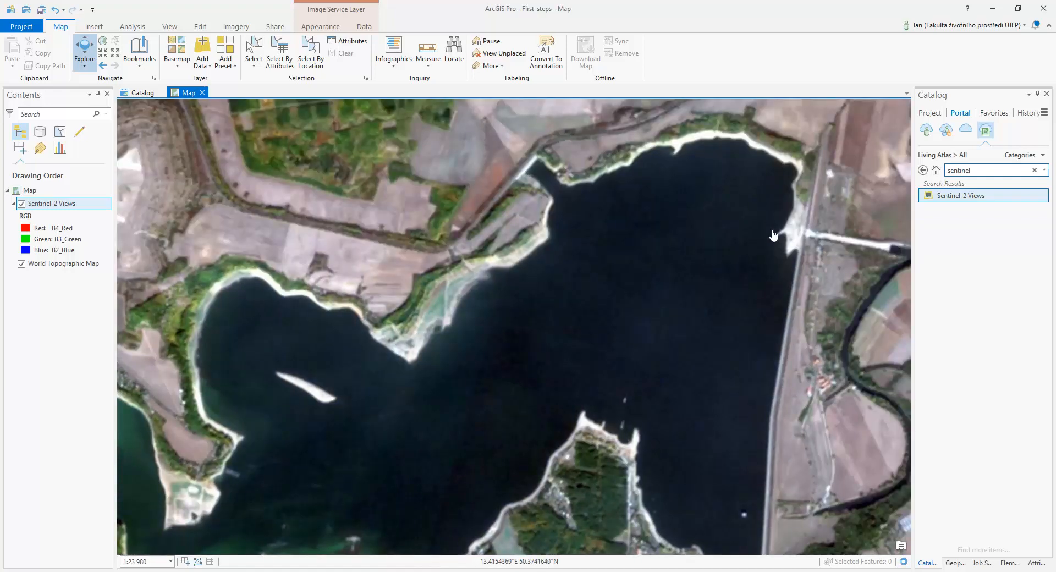
pyautogui.moveTo(509, 374); pyautogui.dragTo(587, 205)
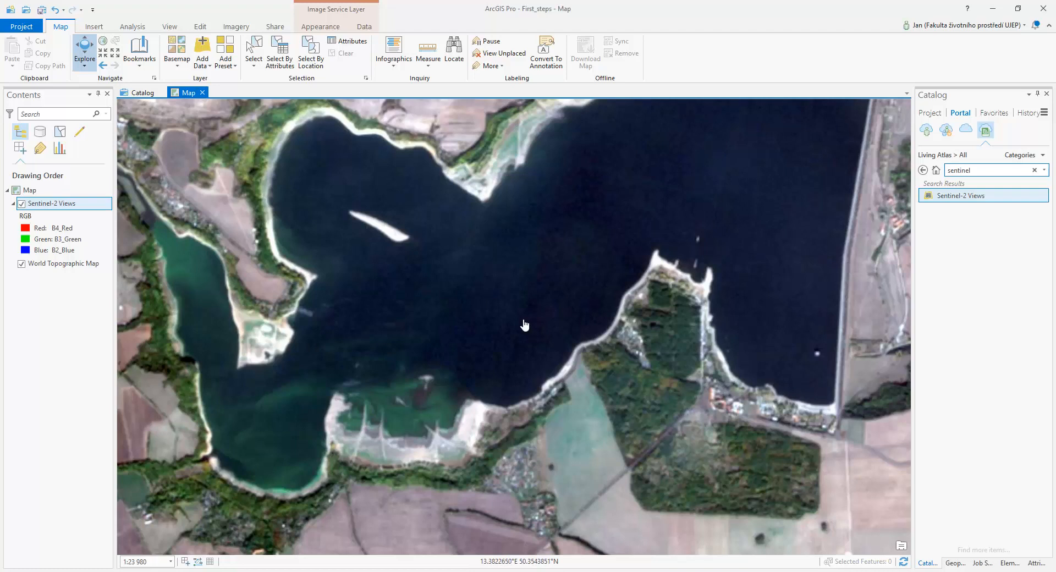
pyautogui.scroll(-1, 525, 325)
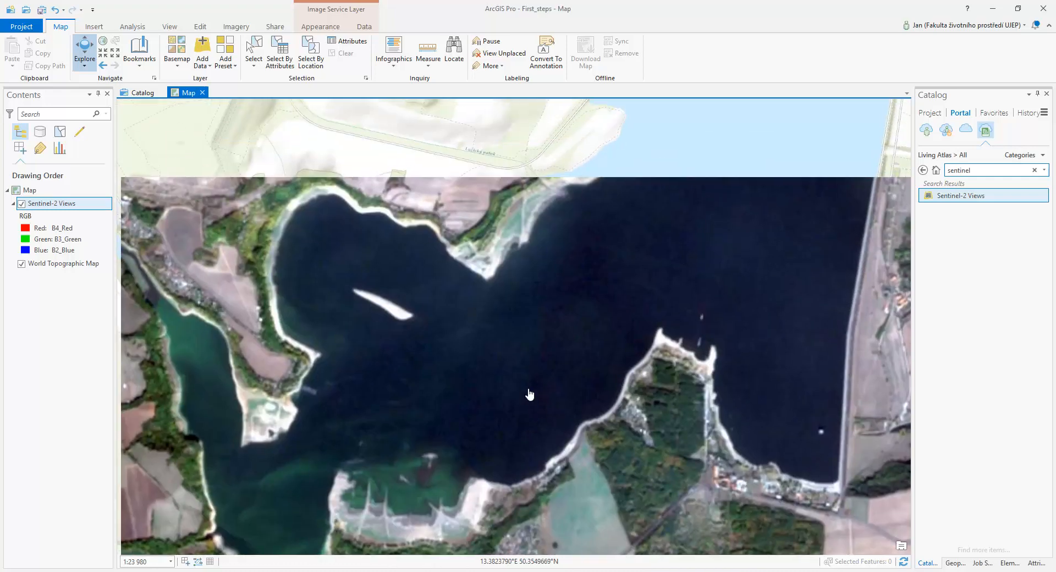
pyautogui.scroll(-2, 529, 336)
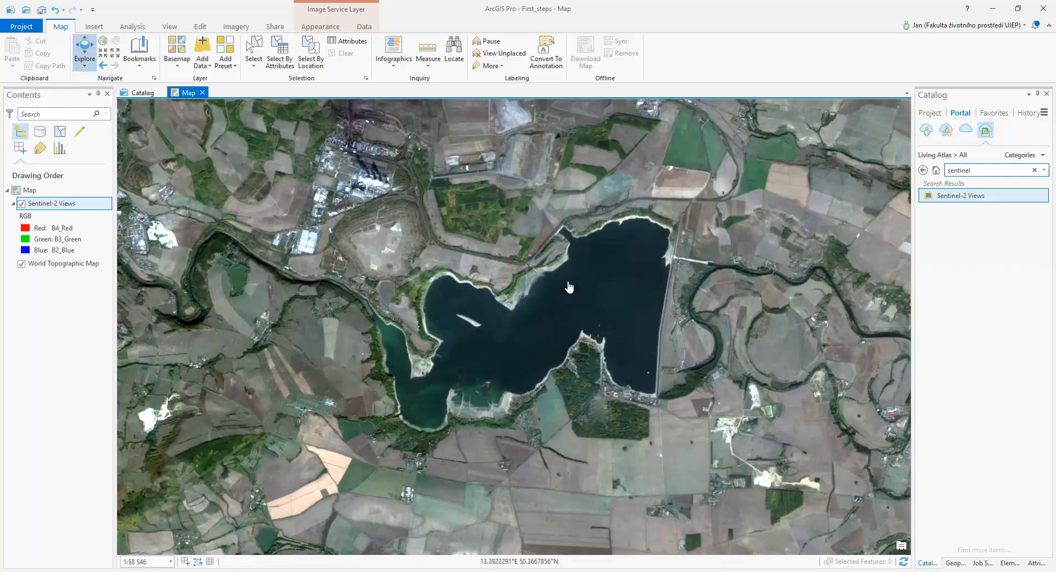
# Search the Living Atlas for "landsat" and add the Pansharpened Landsat imagery layer to the map
pyautogui.click(986, 173)
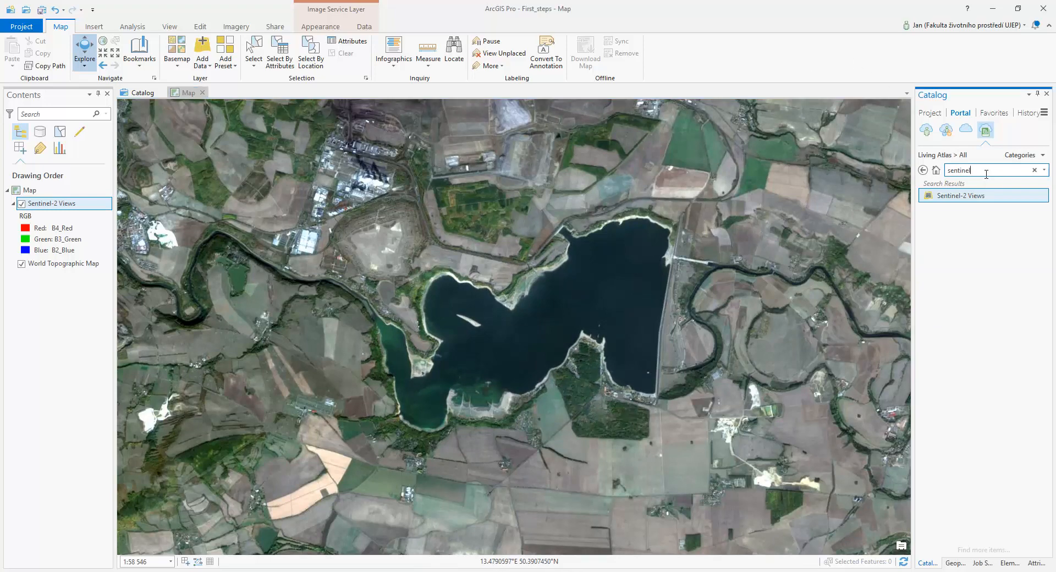
pyautogui.write('landsat')
pyautogui.press('Return')
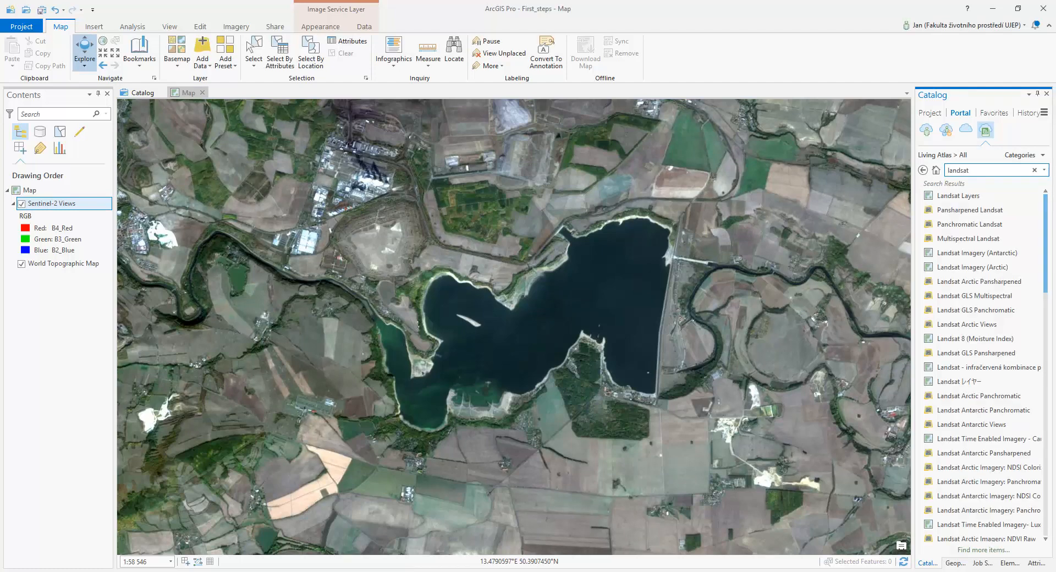
pyautogui.moveTo(980, 215)
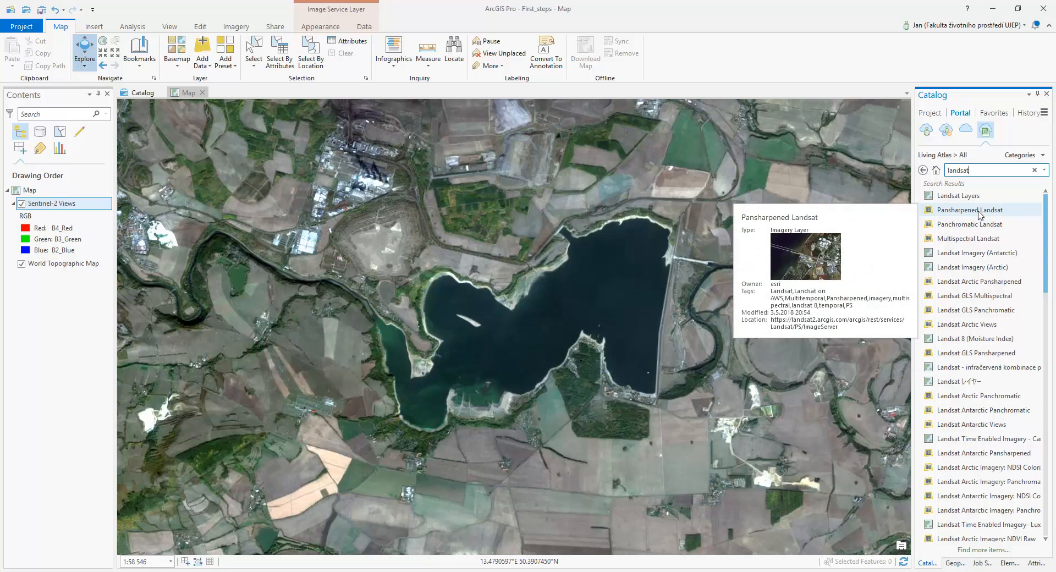
pyautogui.moveTo(980, 211); pyautogui.dragTo(743, 272)
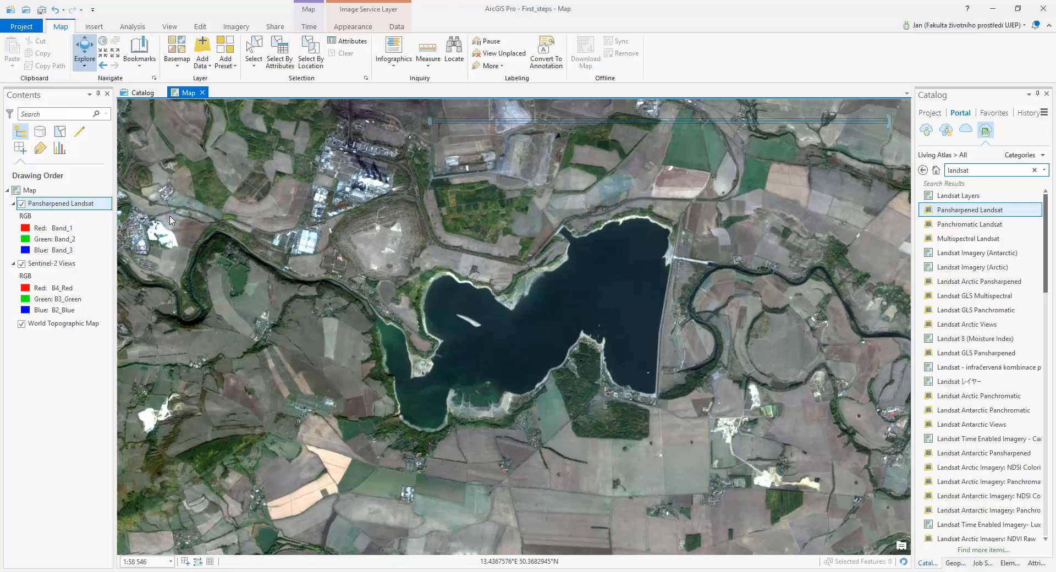
# Turn off the Sentinel-2 Views layer and examine the Pansharpened Landsat imagery around the reservoir's peninsula at close range
pyautogui.moveTo(484, 135)
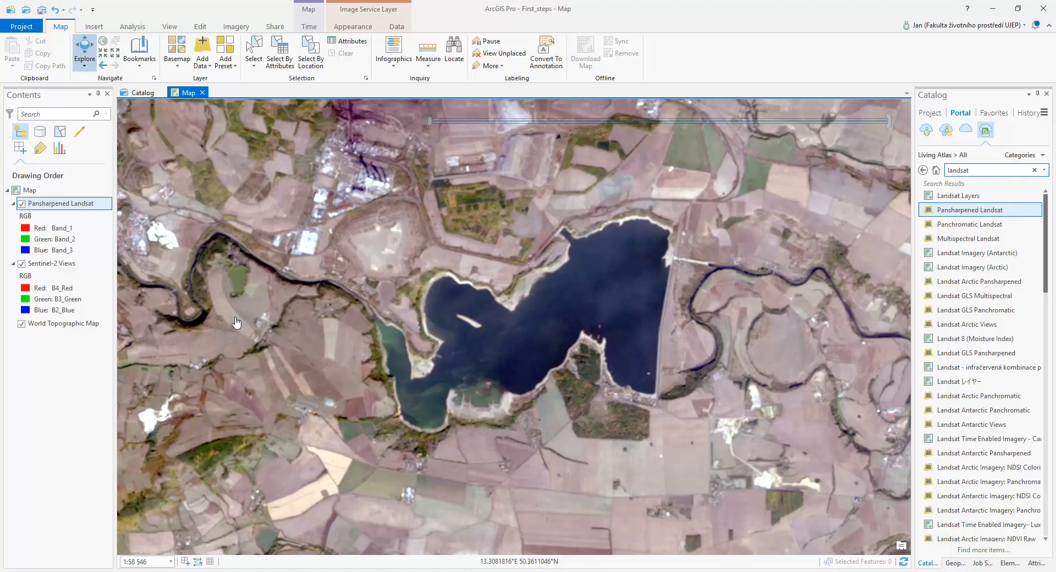
pyautogui.click(22, 263)
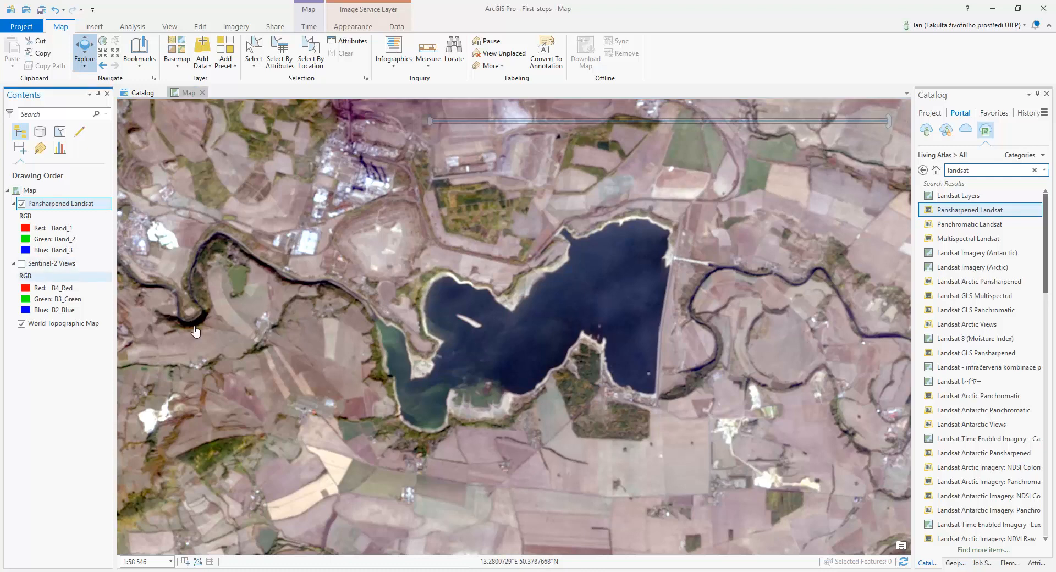
pyautogui.scroll(2, 571, 397)
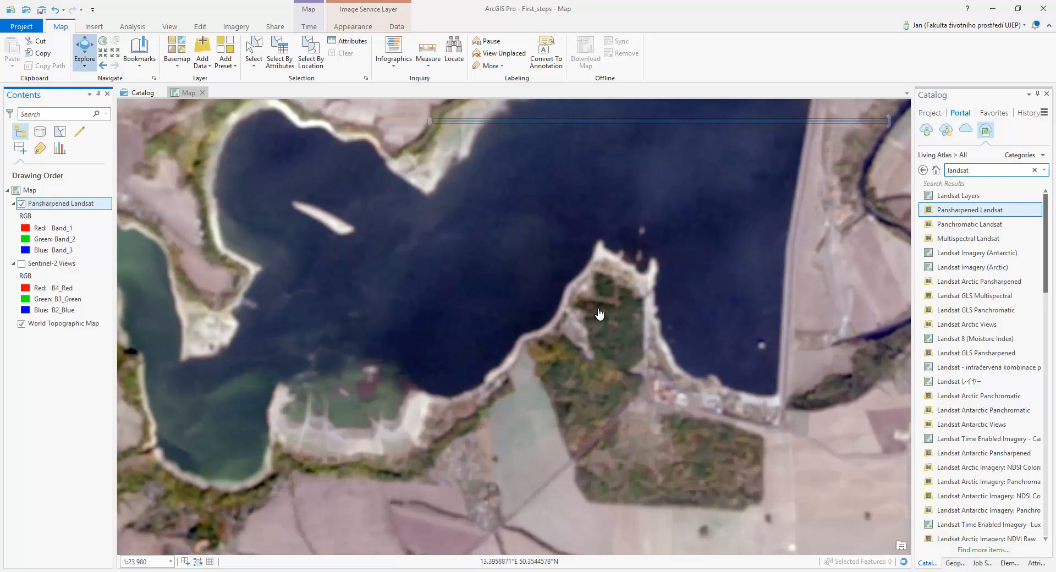
pyautogui.moveTo(598, 311); pyautogui.dragTo(554, 432)
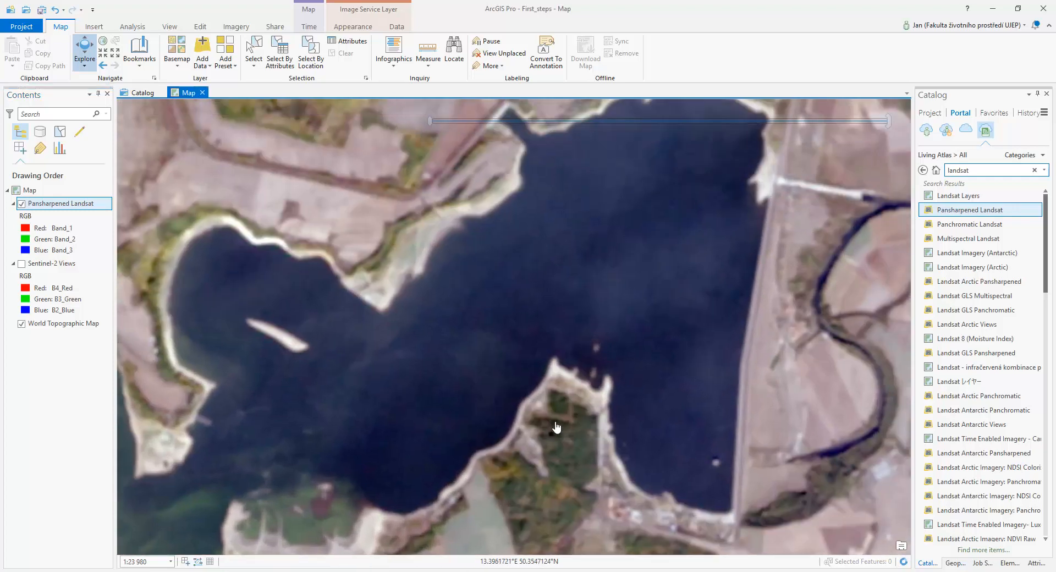
pyautogui.scroll(2, 575, 426)
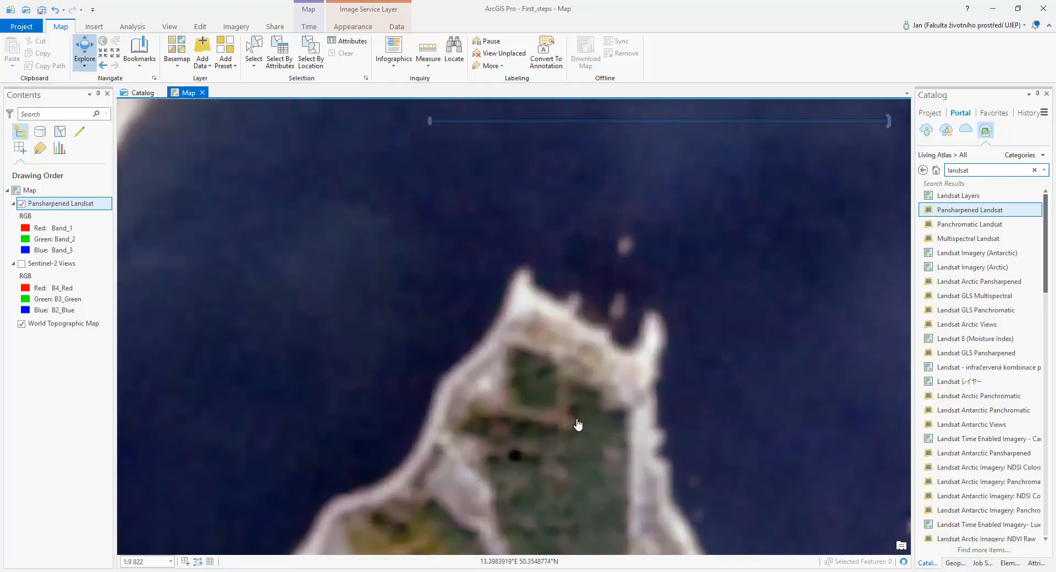
pyautogui.moveTo(568, 439); pyautogui.dragTo(548, 394)
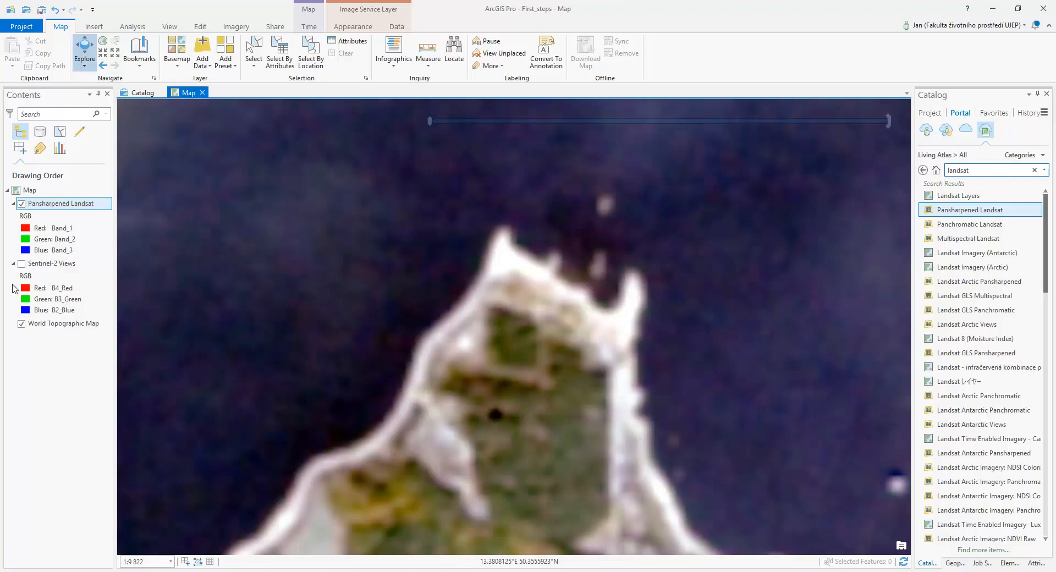
# Compare the Sentinel-2 Views and Pansharpened Landsat imagery by toggling their visibility, leaving only the Landsat layer and the basemap on
pyautogui.click(22, 264)
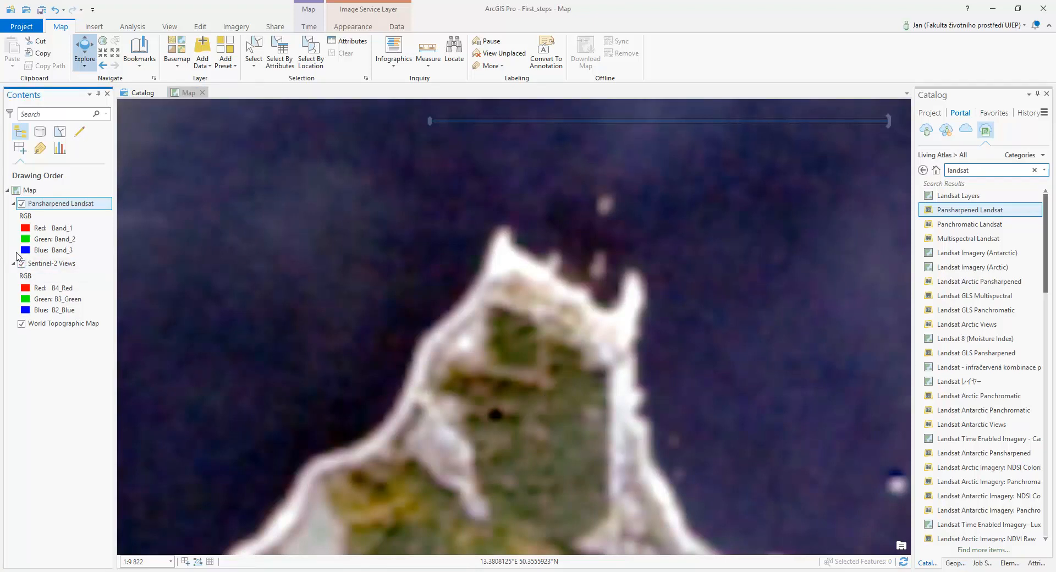
pyautogui.click(22, 204)
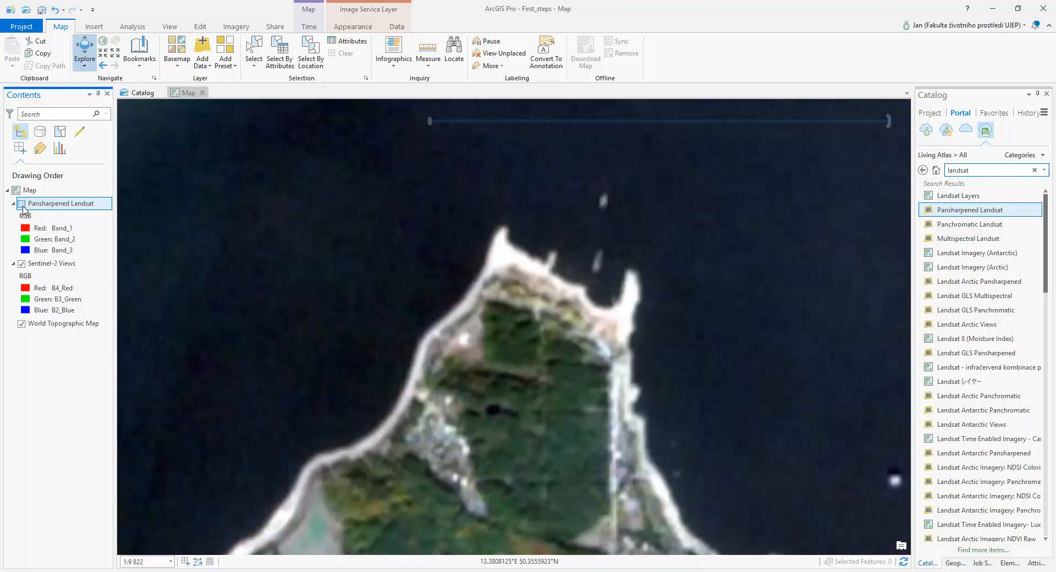
pyautogui.click(22, 204)
pyautogui.click(22, 204)
pyautogui.click(22, 204)
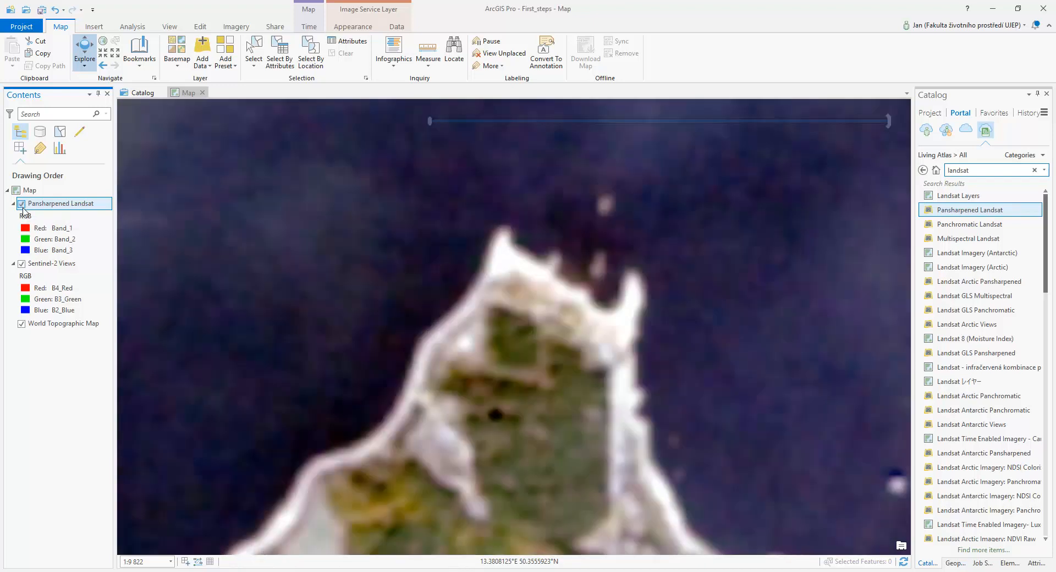
pyautogui.click(22, 264)
# Show the whole reservoir and set the start of the map's time span to 17.5.2006
pyautogui.scroll(-3, 506, 196)
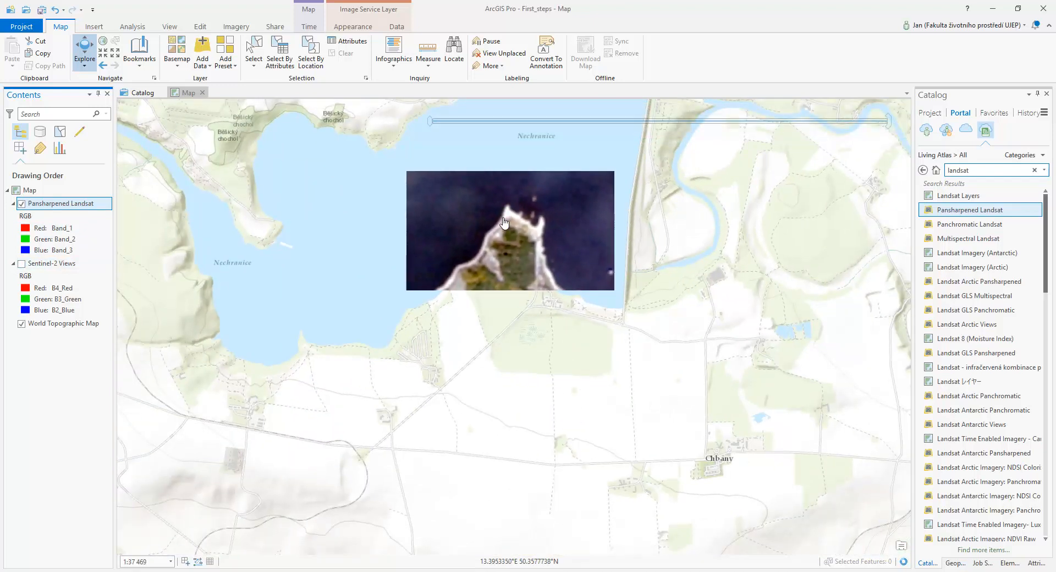
pyautogui.moveTo(550, 127)
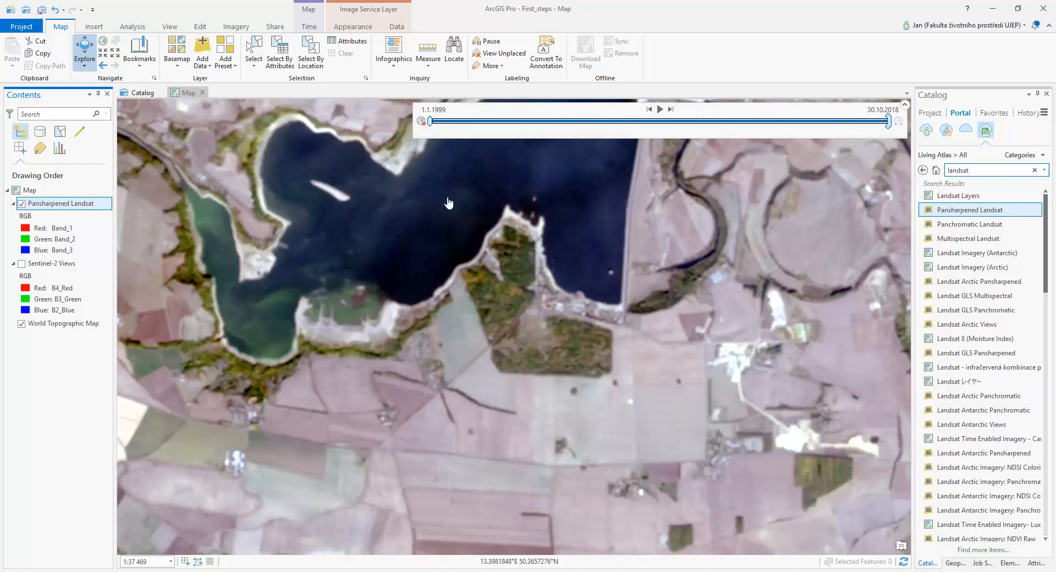
pyautogui.moveTo(464, 214); pyautogui.dragTo(503, 363)
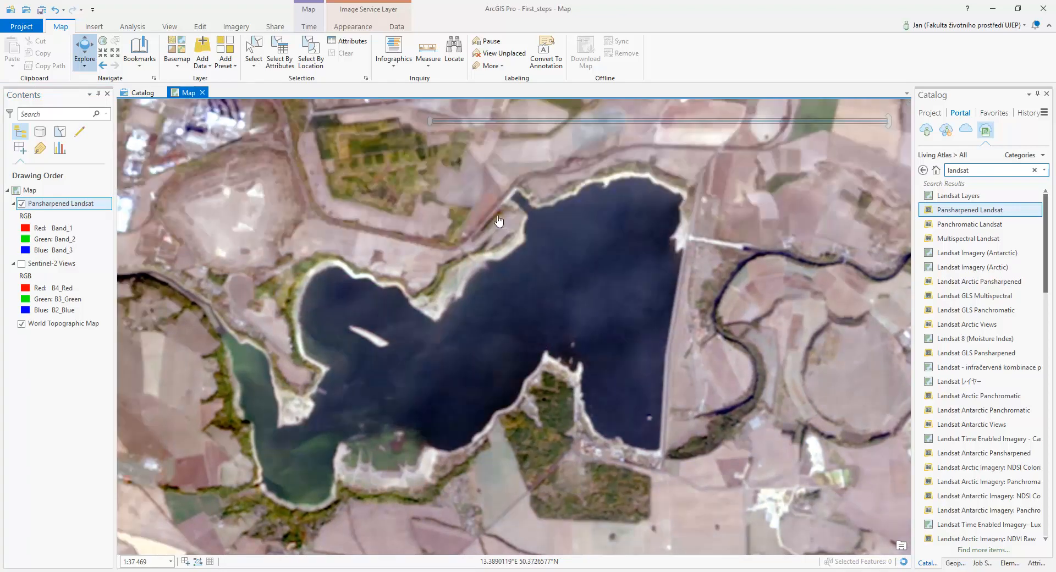
pyautogui.moveTo(434, 125)
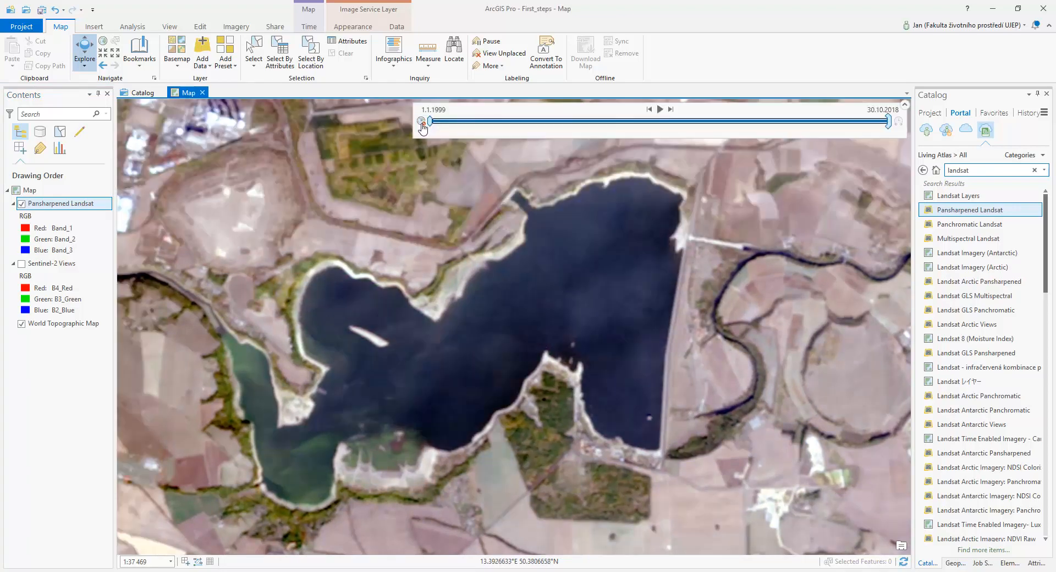
pyautogui.moveTo(433, 122); pyautogui.dragTo(599, 127)
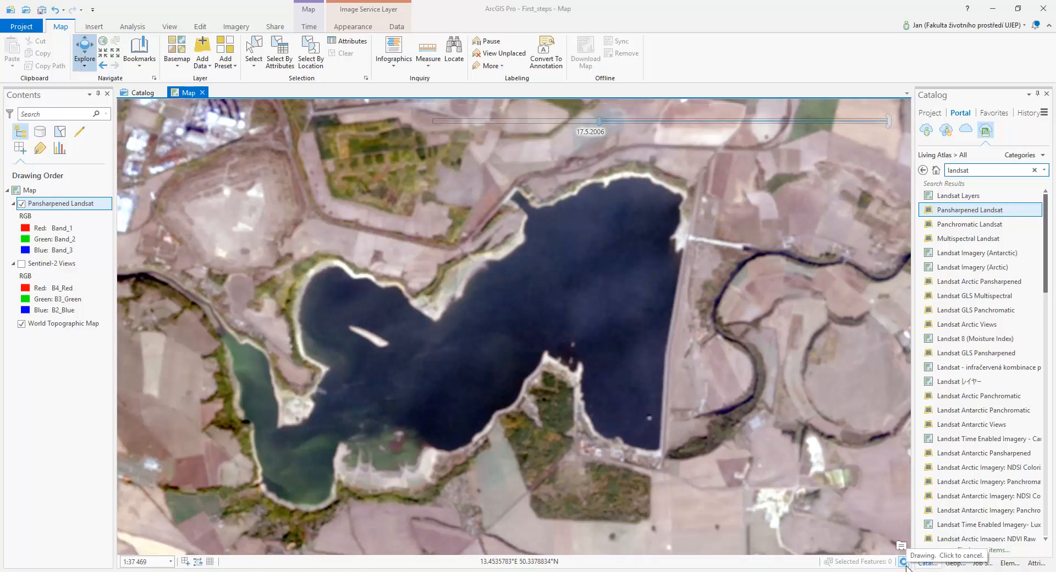
# Move the start of the map's time span to 6.3.2008 and on to 30.10.2018
pyautogui.moveTo(600, 122)
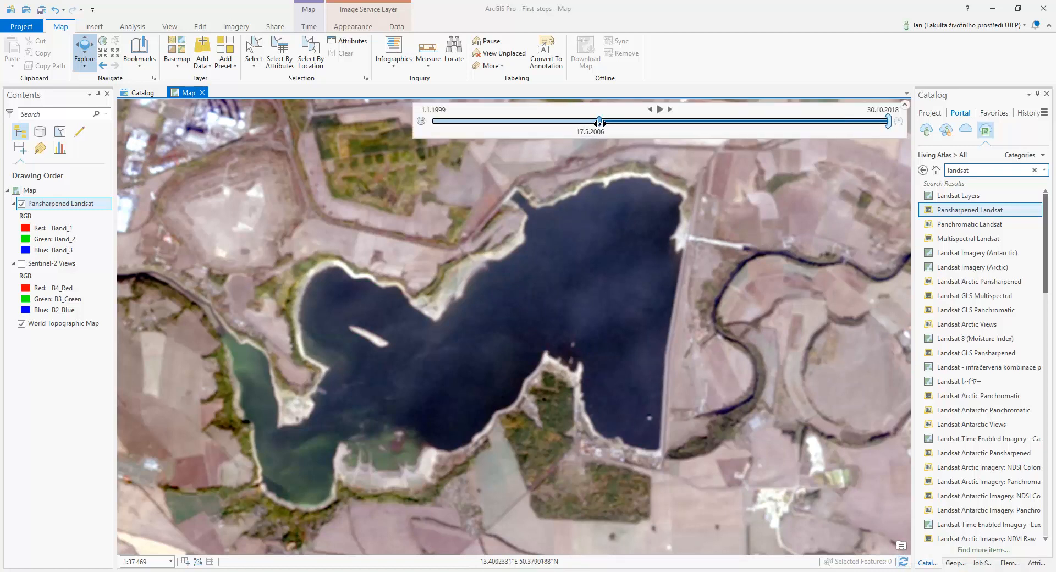
pyautogui.moveTo(600, 122); pyautogui.dragTo(641, 125)
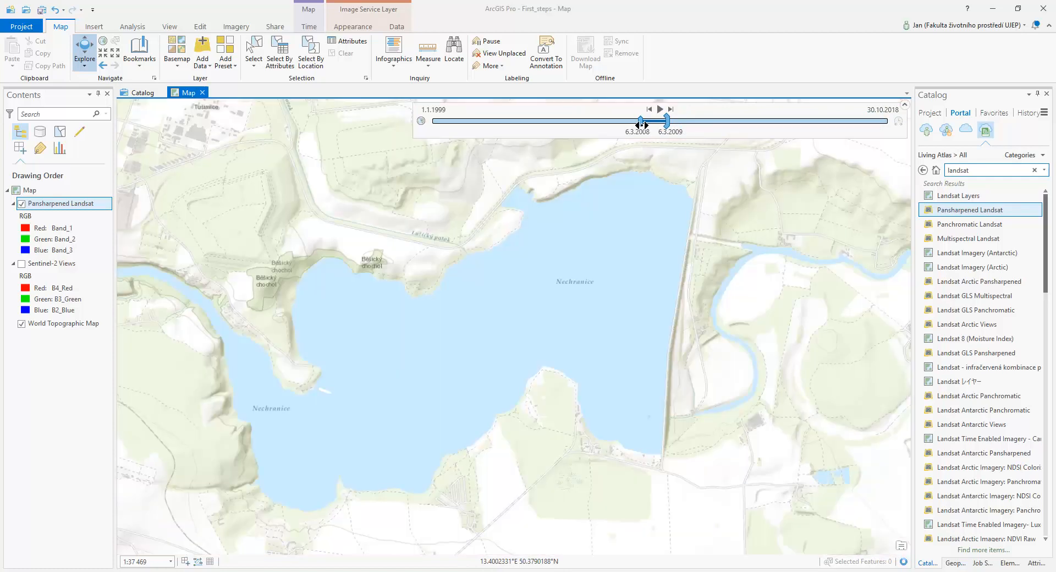
pyautogui.moveTo(642, 124); pyautogui.dragTo(901, 122)
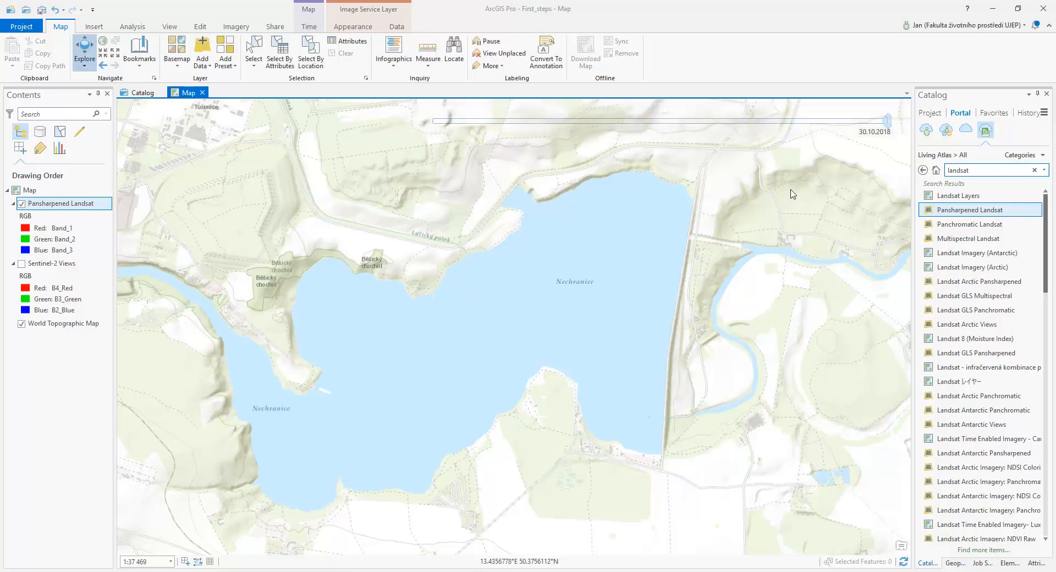
# Restore the map's time span to 1.1.1999–30.10.2018 and turn off the Pansharpened Landsat layer
pyautogui.moveTo(884, 125)
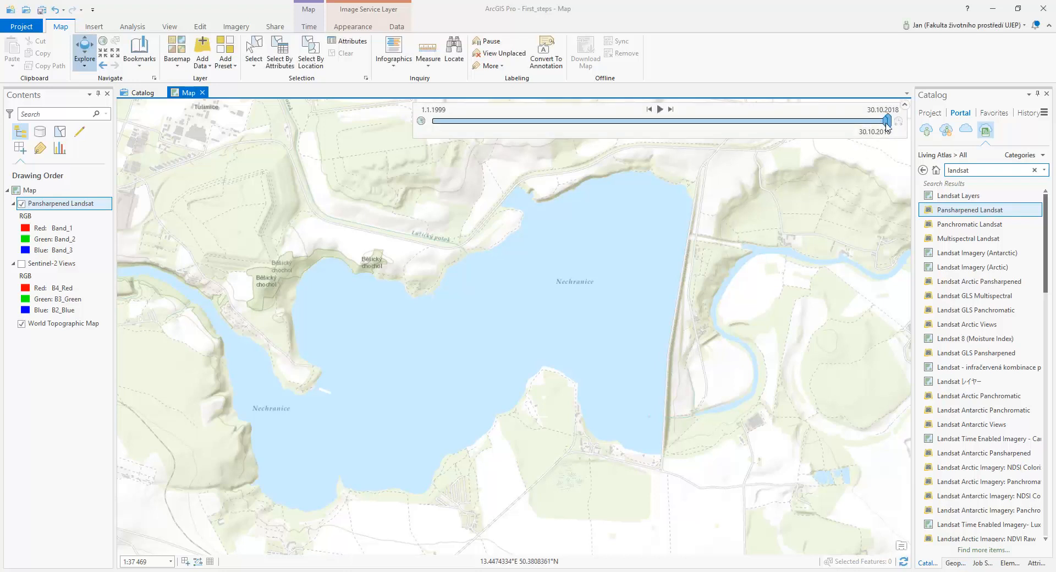
pyautogui.moveTo(886, 122); pyautogui.dragTo(430, 122)
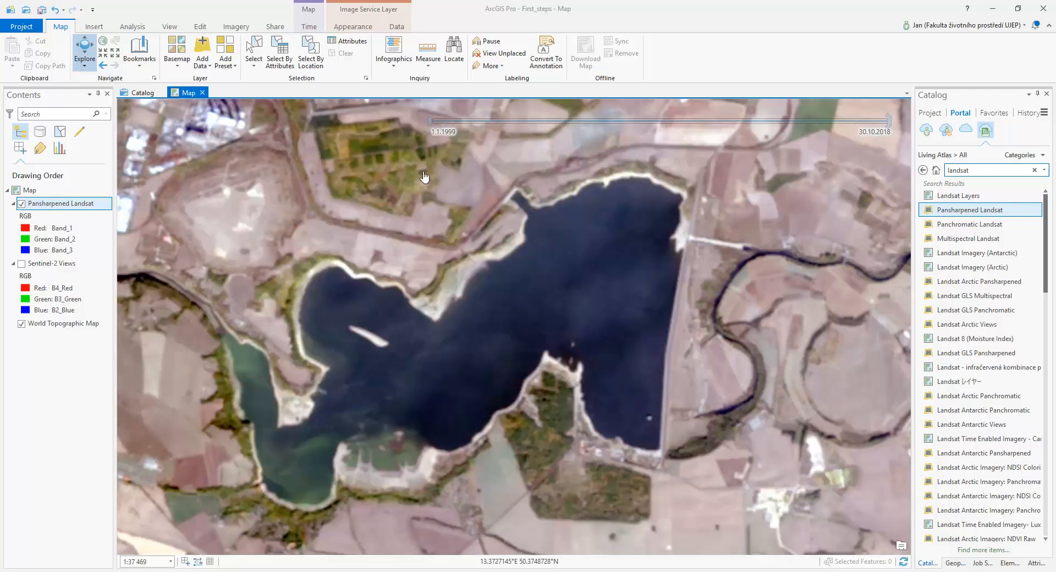
pyautogui.moveTo(889, 122)
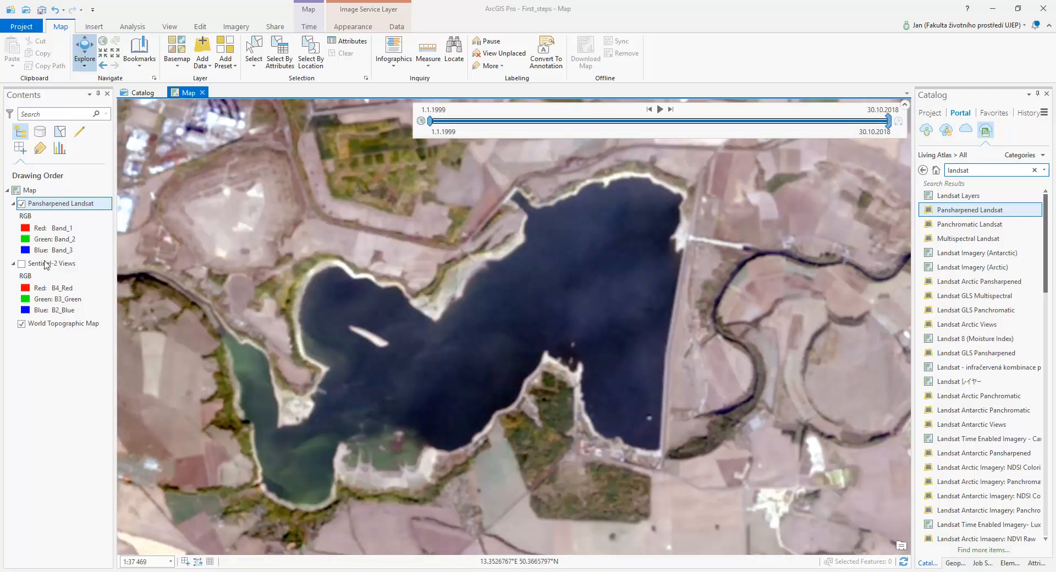
pyautogui.click(22, 204)
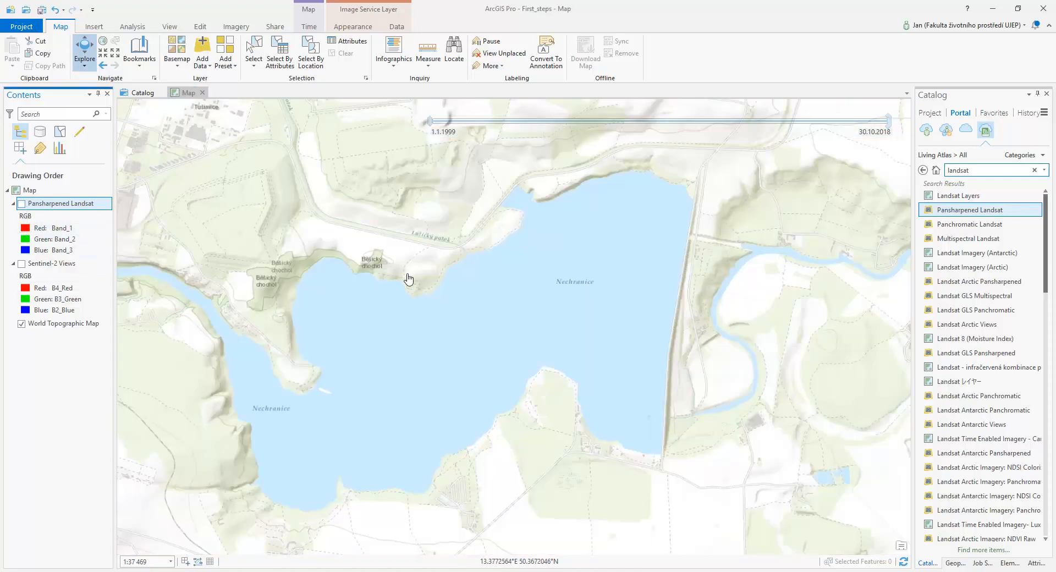
# Search the Living Atlas for "traffic" and add the World Traffic Service layer to the map
pyautogui.doubleClick(997, 171)
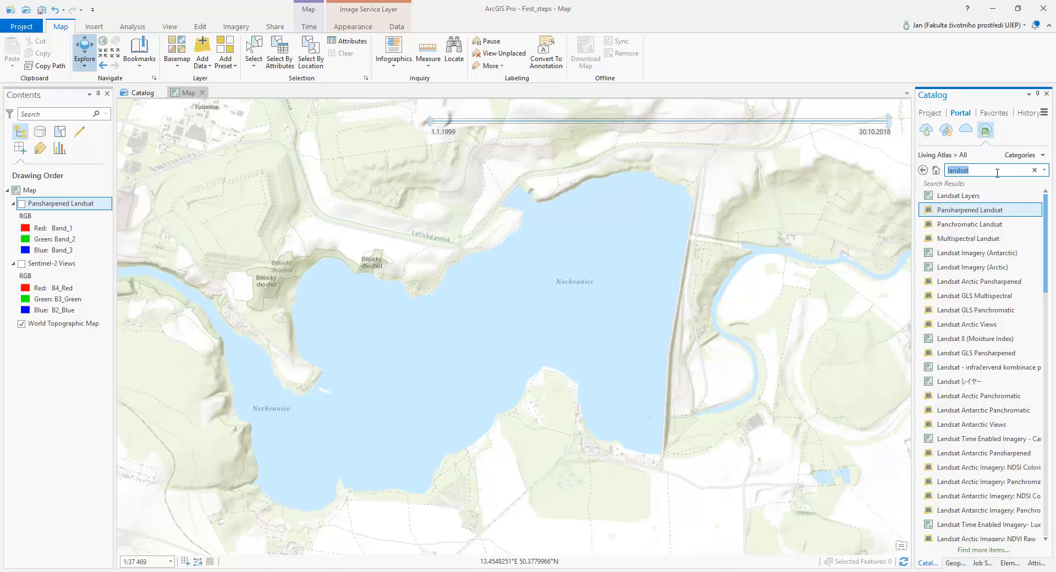
pyautogui.write('traffic')
pyautogui.press('Return')
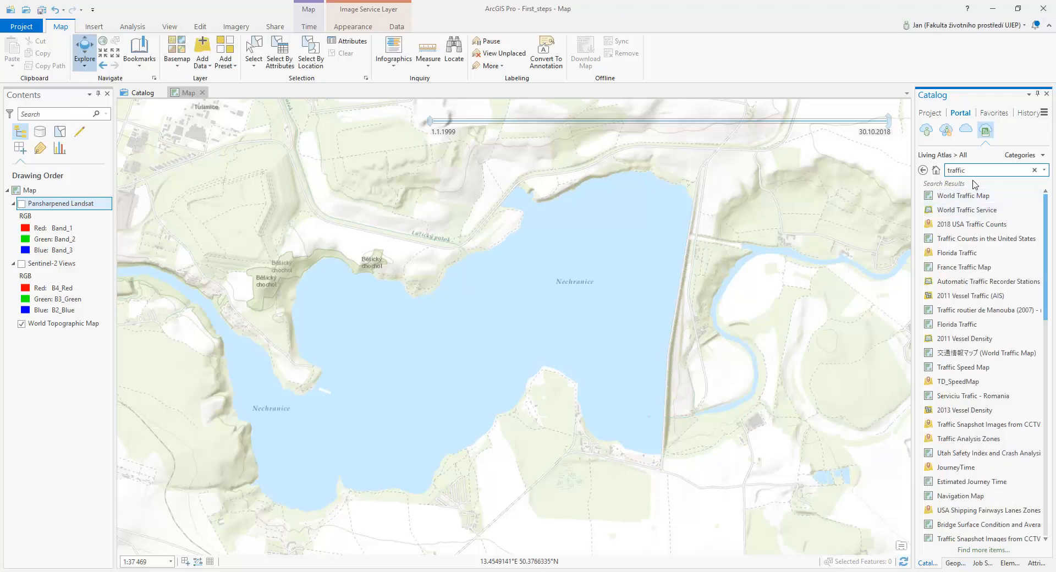
pyautogui.click(987, 211)
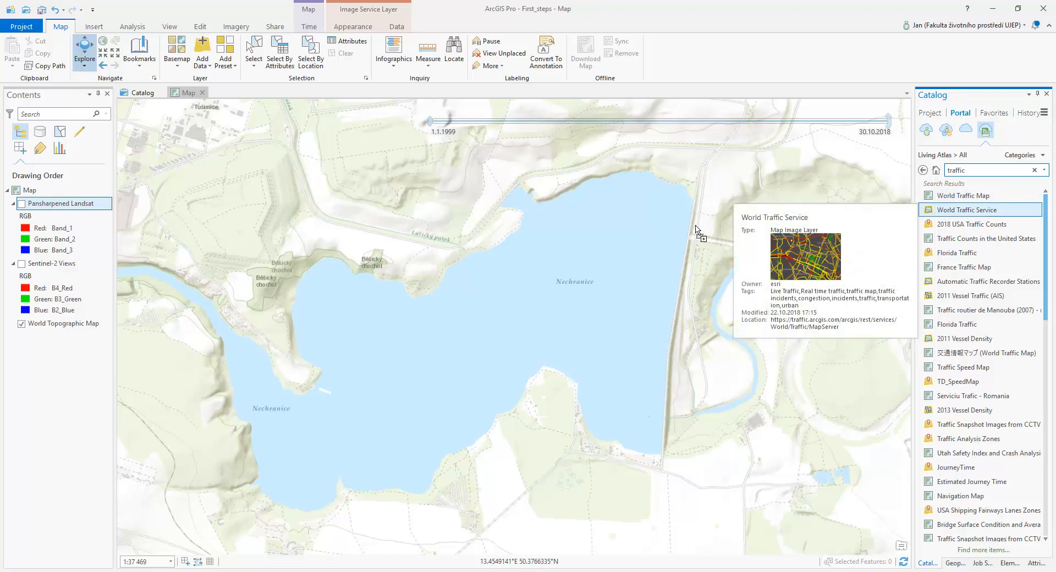
pyautogui.moveTo(987, 211); pyautogui.dragTo(696, 230)
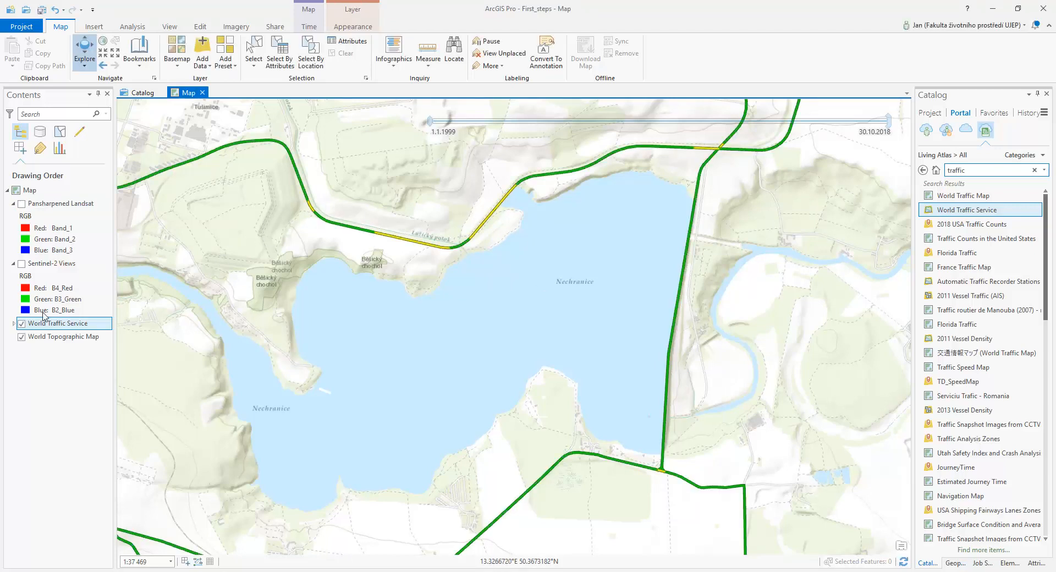
# Expand the World Traffic Service sublayers and examine the traffic north of the reservoir, around Prague and across the wider country
pyautogui.click(14, 324)
pyautogui.rightClick(49, 323)
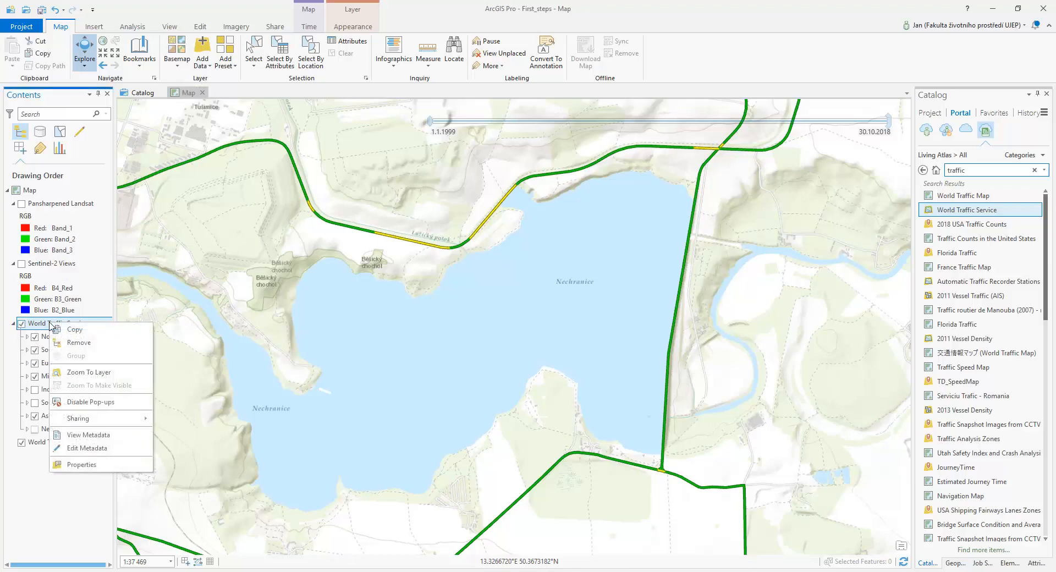
pyautogui.click(228, 3)
pyautogui.scroll(-5, 398, 241)
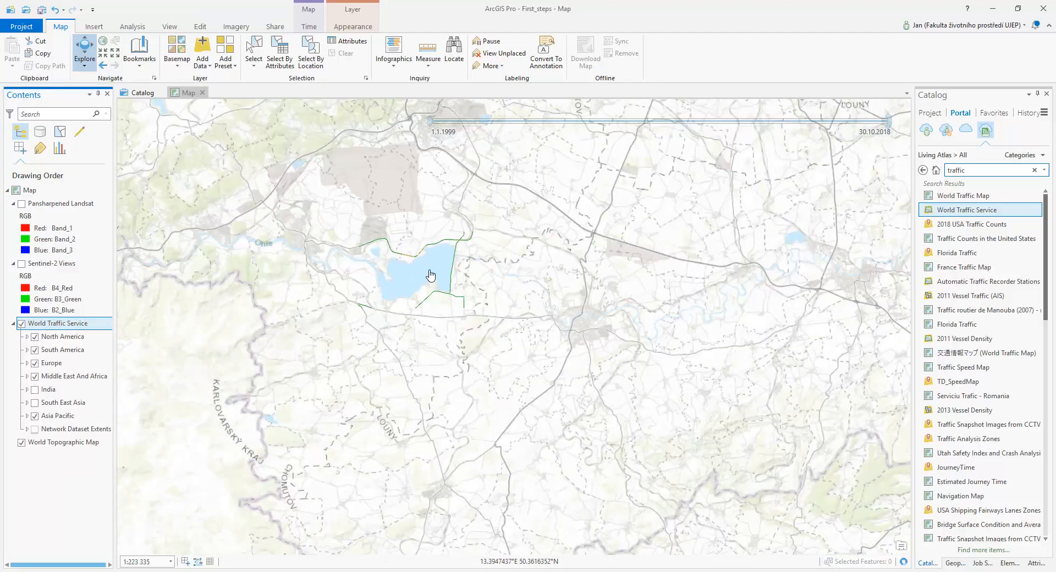
pyautogui.scroll(-3, 493, 255)
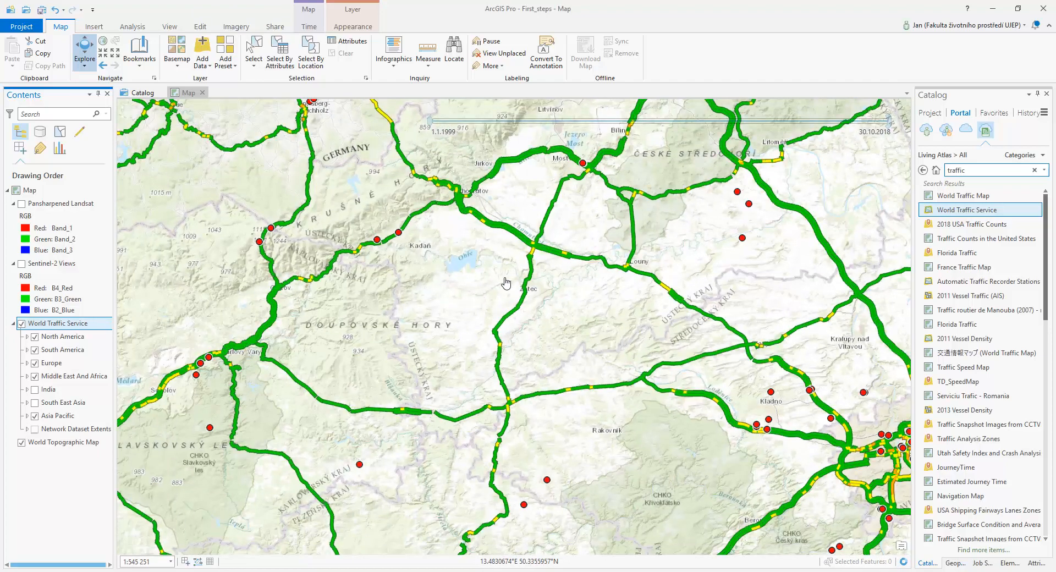
pyautogui.moveTo(629, 386); pyautogui.dragTo(300, 255)
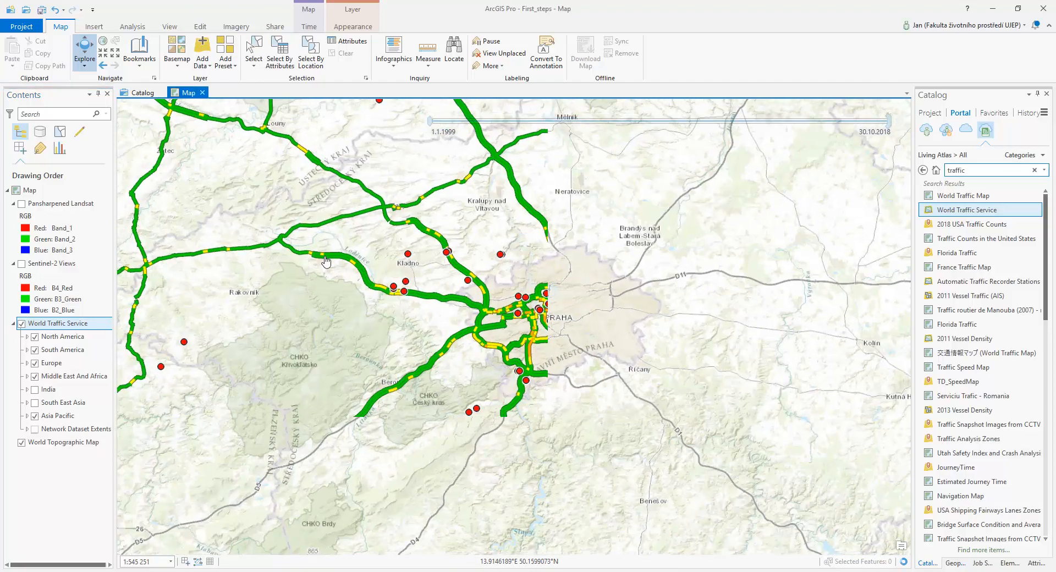
pyautogui.scroll(3, 554, 320)
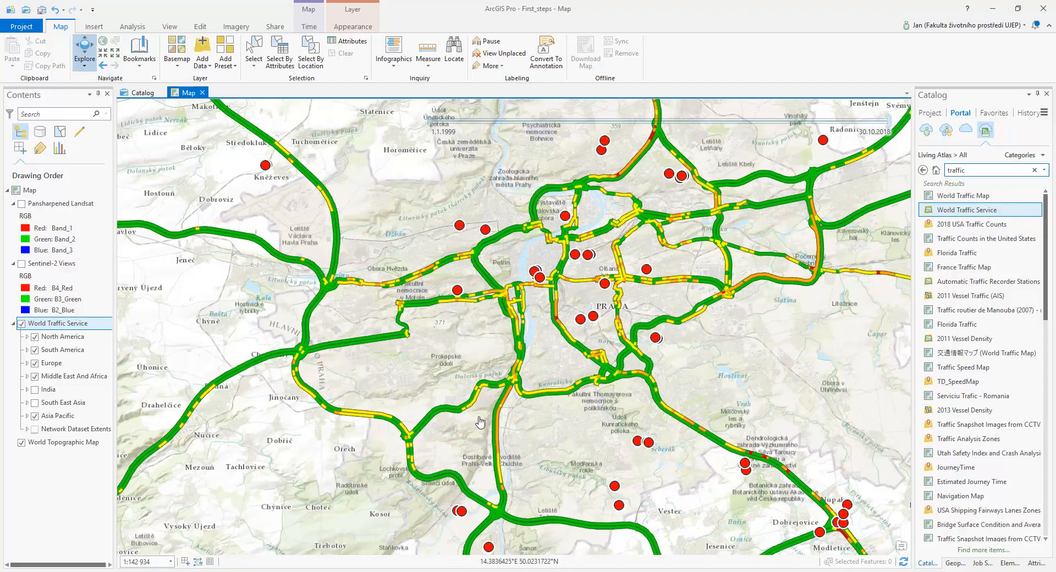
pyautogui.scroll(-4, 480, 421)
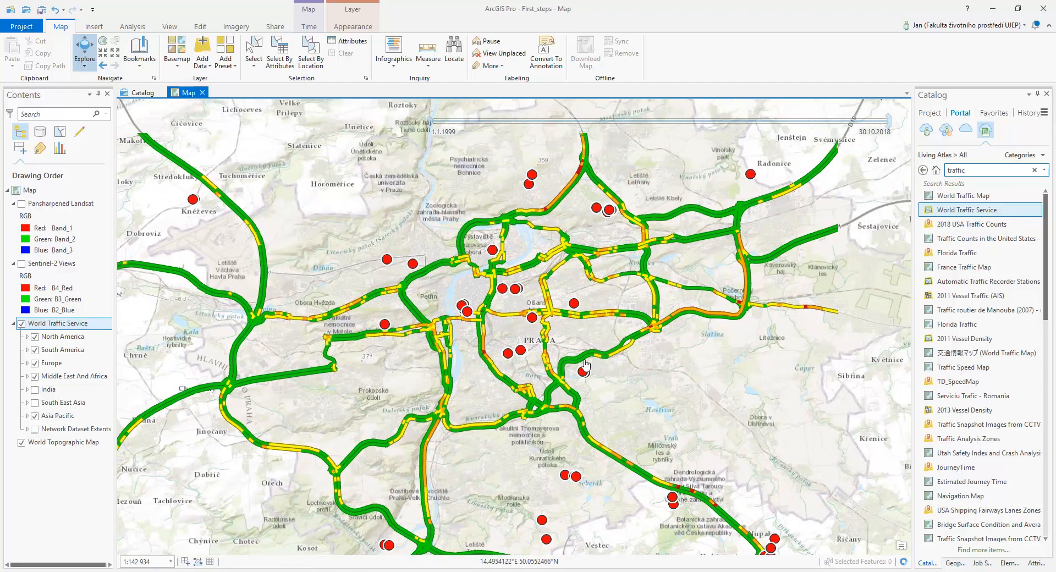
pyautogui.scroll(-2, 578, 346)
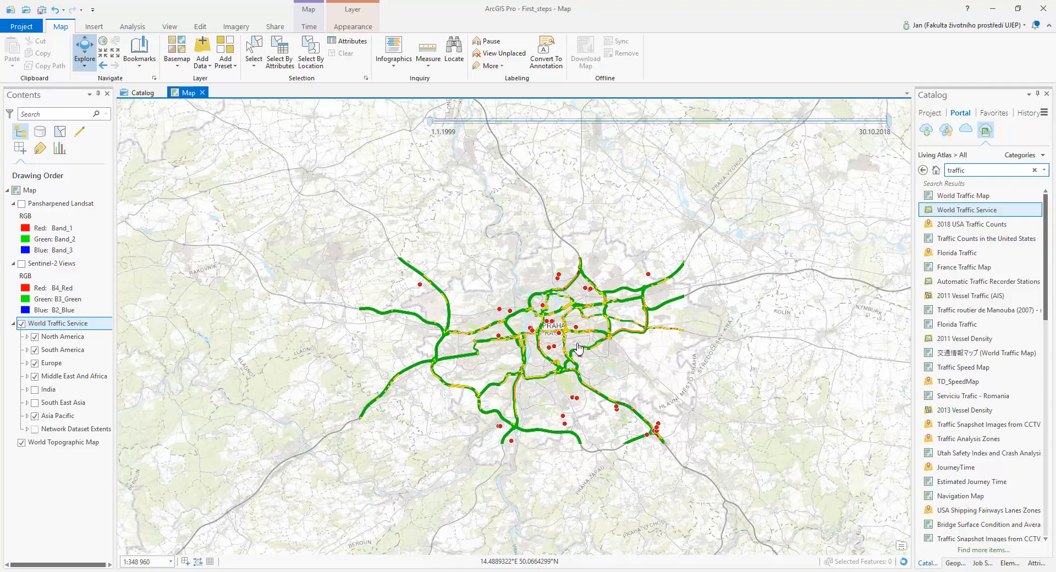
pyautogui.scroll(-3, 578, 347)
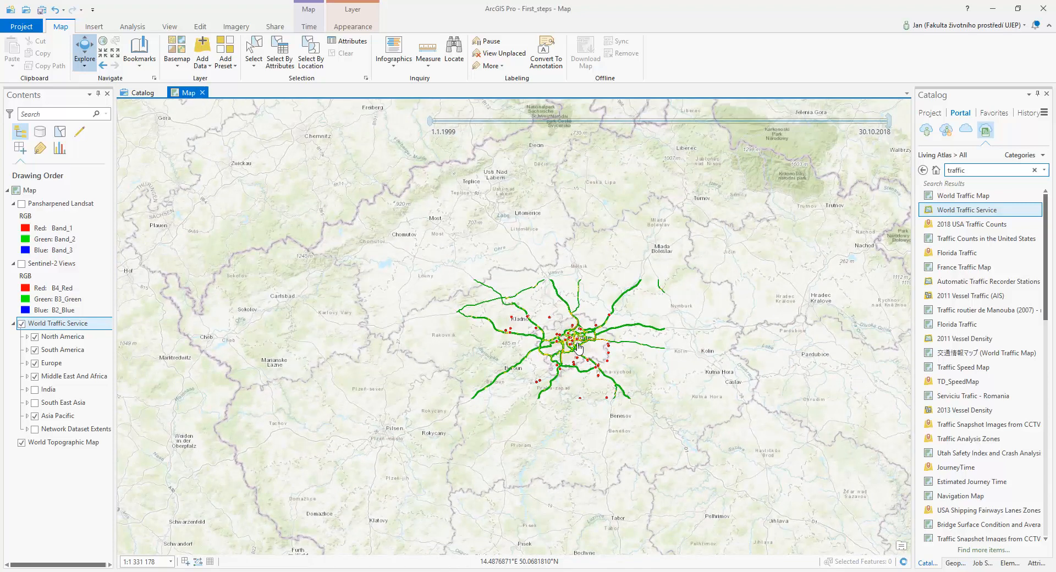
pyautogui.click(998, 169)
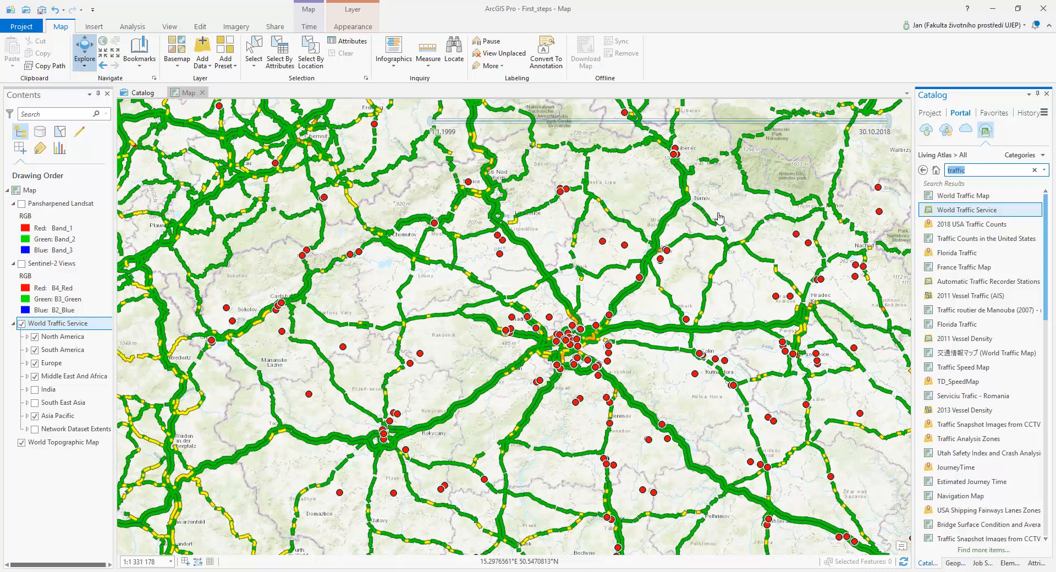
# Insert a new map and add Regions.shp to it from the ArcCR_eng folder inside the ArcCR folder connection
pyautogui.click(94, 27)
pyautogui.click(12, 46)
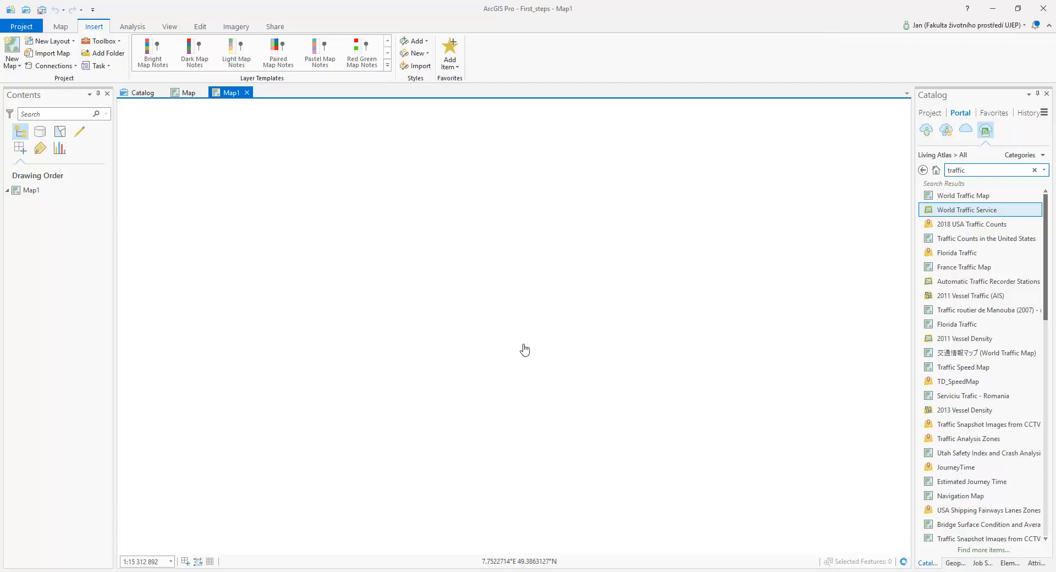
pyautogui.click(61, 27)
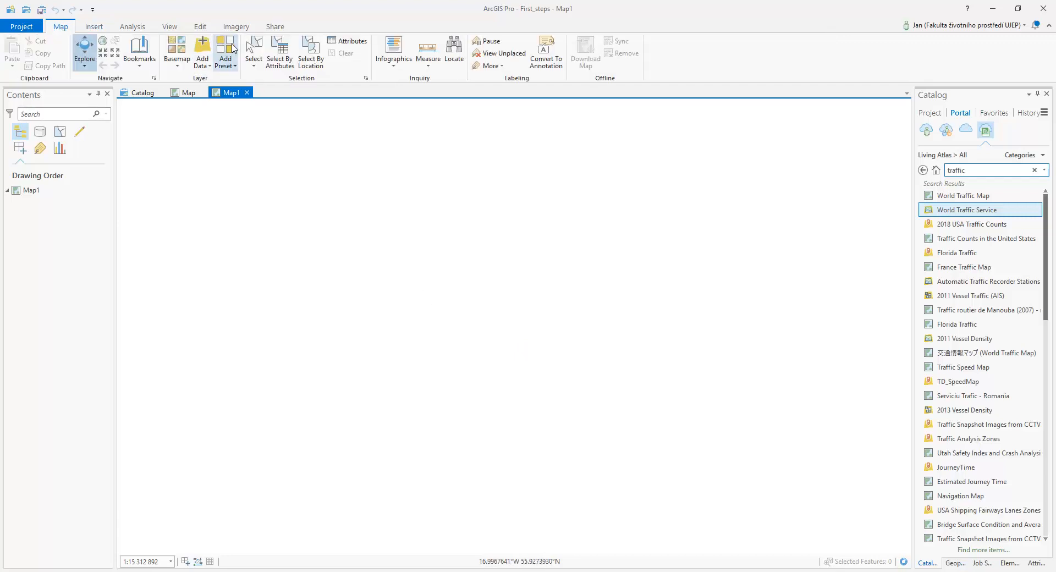
pyautogui.click(203, 45)
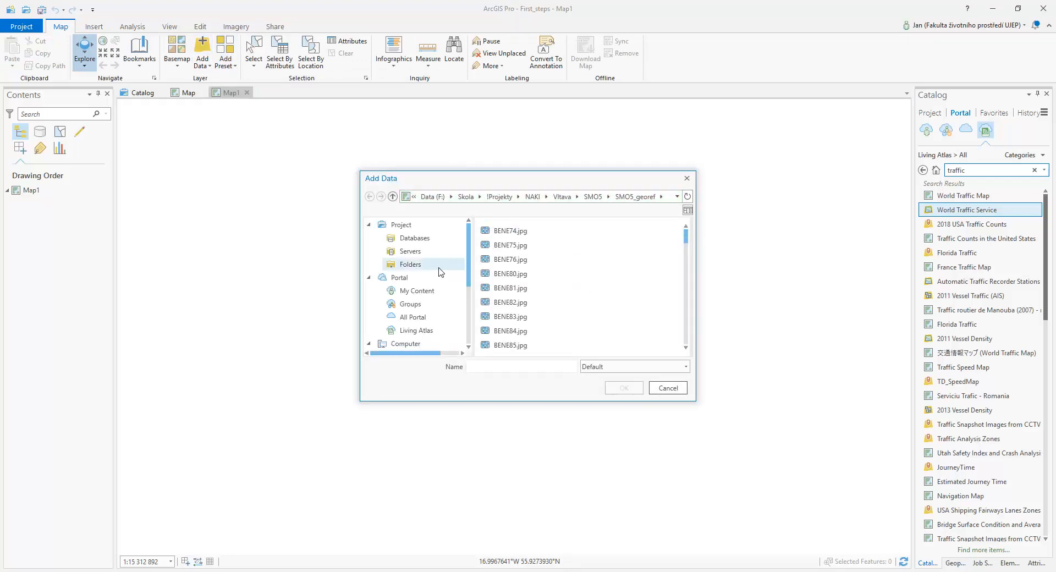
pyautogui.click(395, 269)
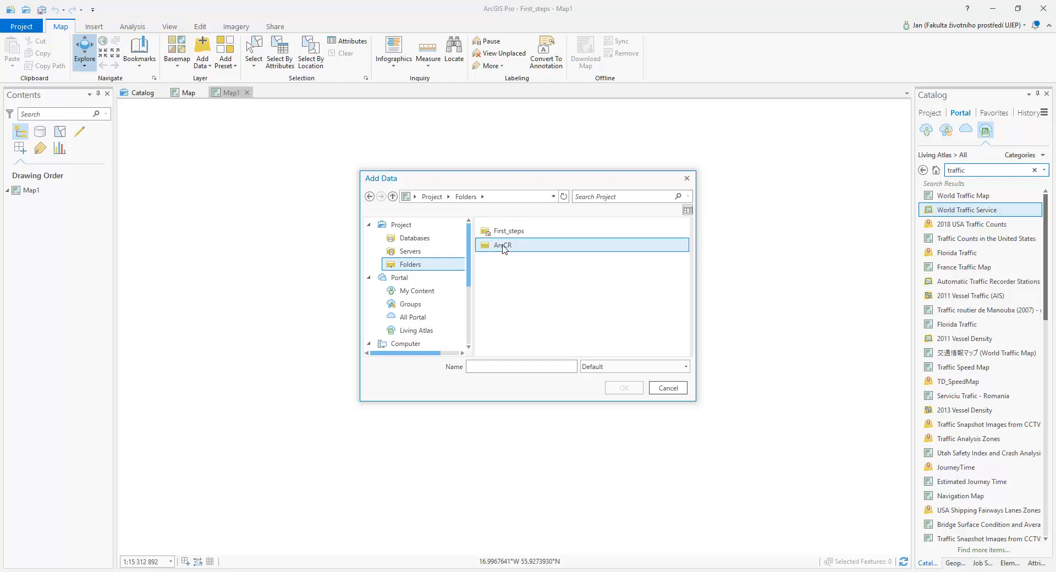
pyautogui.doubleClick(504, 246)
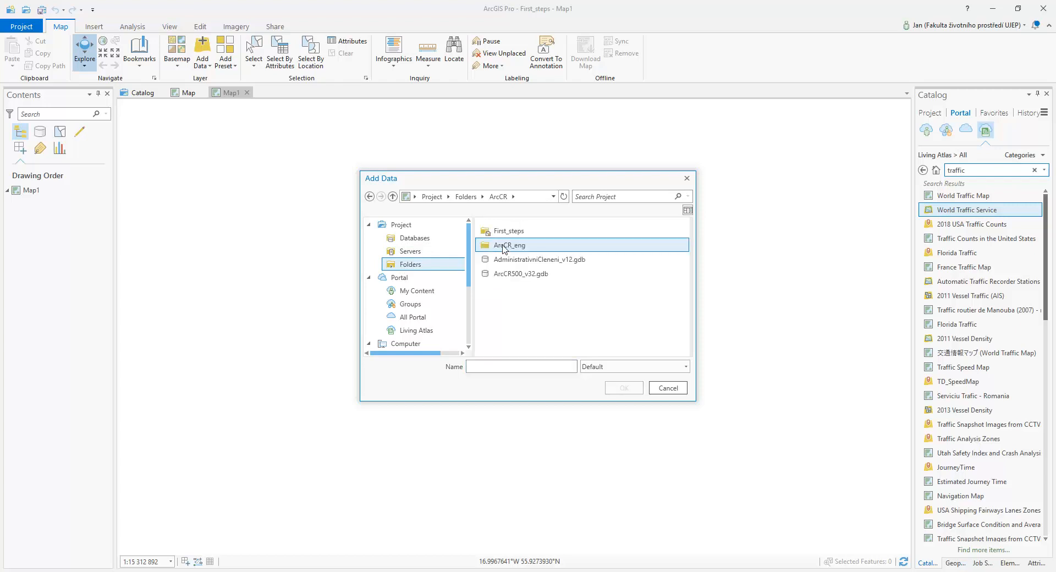
pyautogui.doubleClick(550, 245)
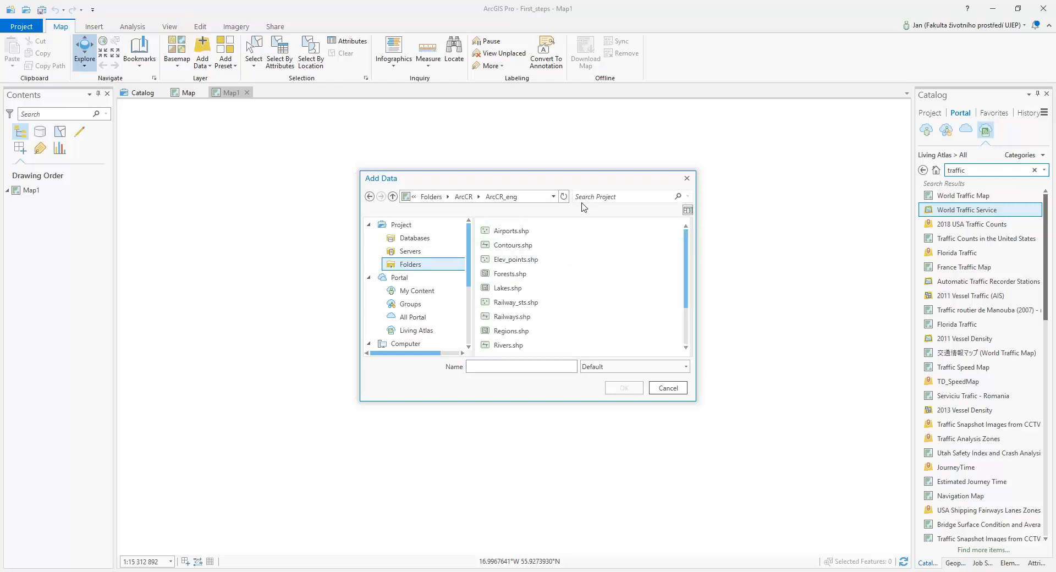
pyautogui.scroll(-2, 569, 280)
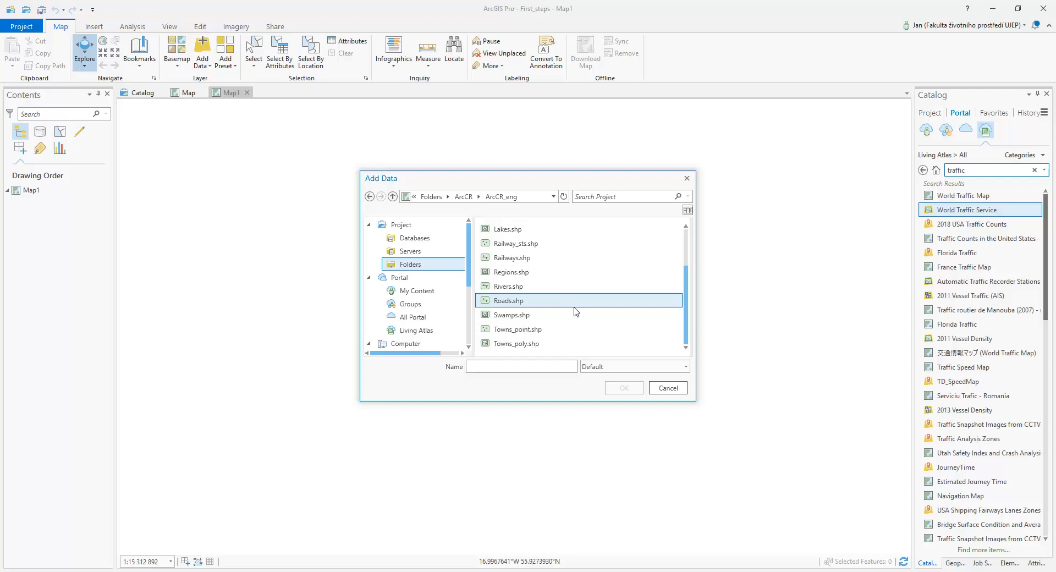
pyautogui.click(548, 272)
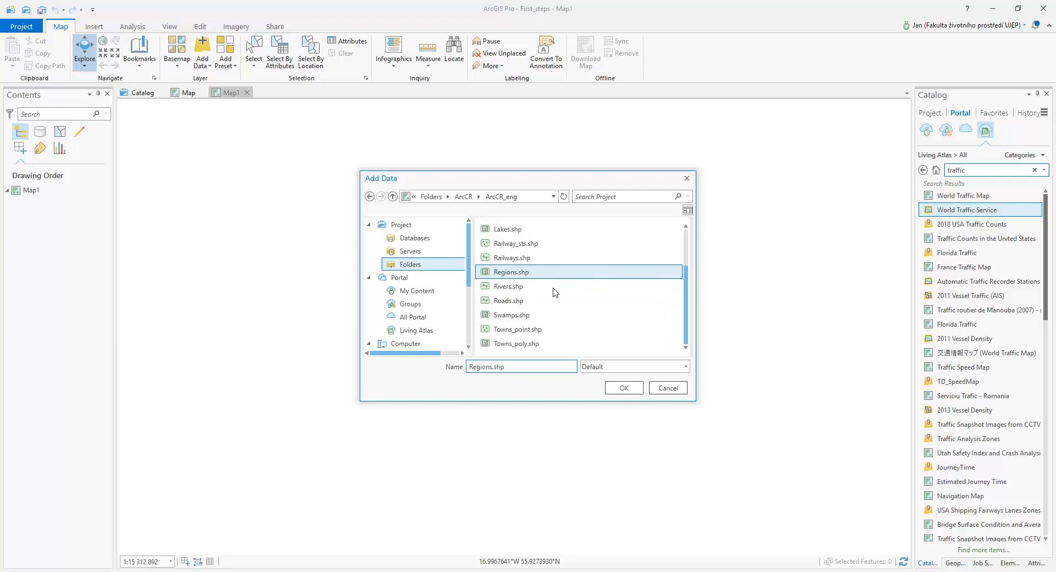
pyautogui.click(624, 387)
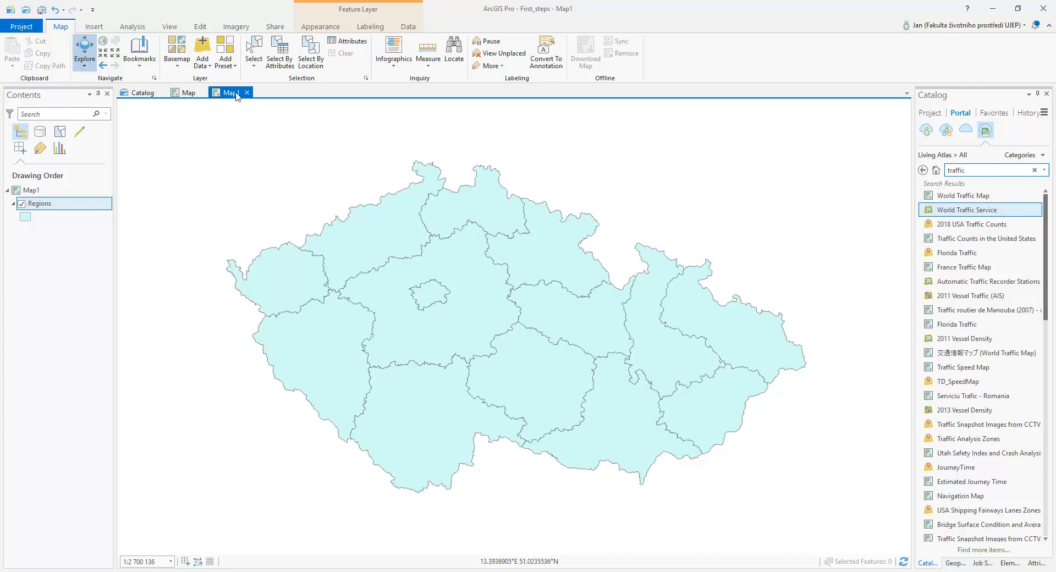
# Open the attribute table of the Regions layer and enlarge it to show more records
pyautogui.click(49, 204)
pyautogui.rightClick(49, 205)
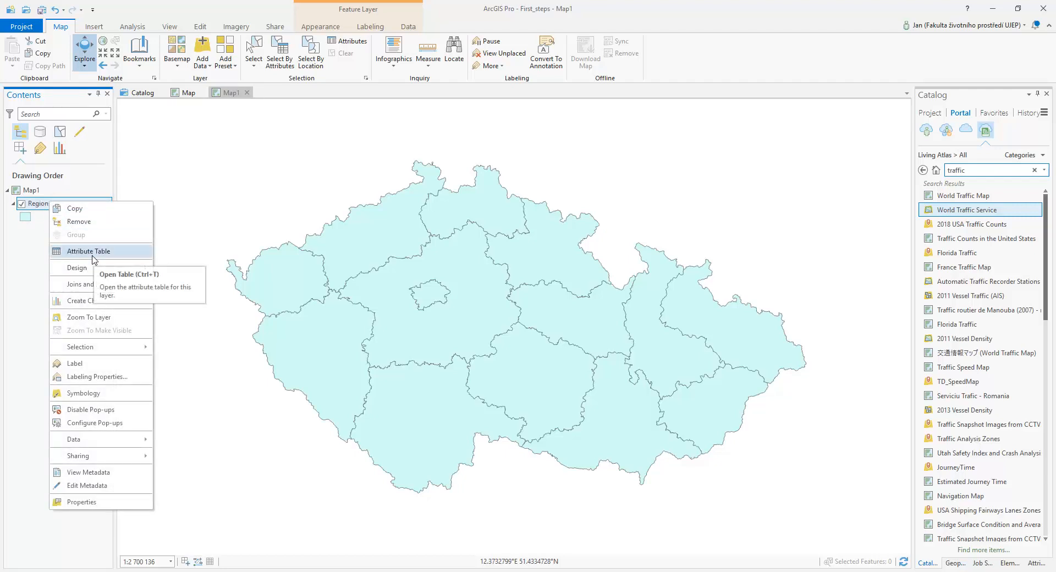
pyautogui.click(114, 252)
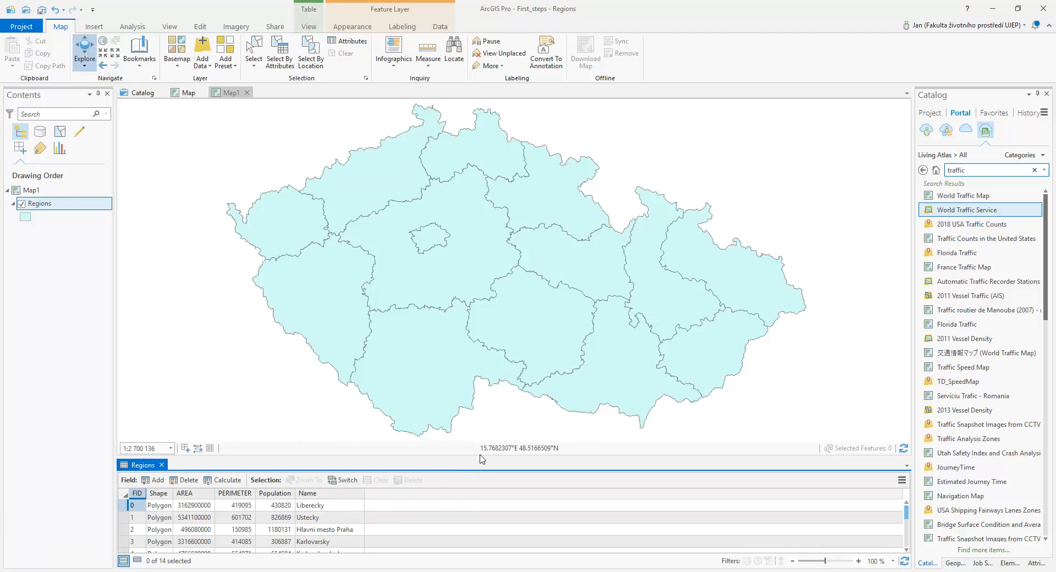
pyautogui.moveTo(481, 458); pyautogui.dragTo(482, 424)
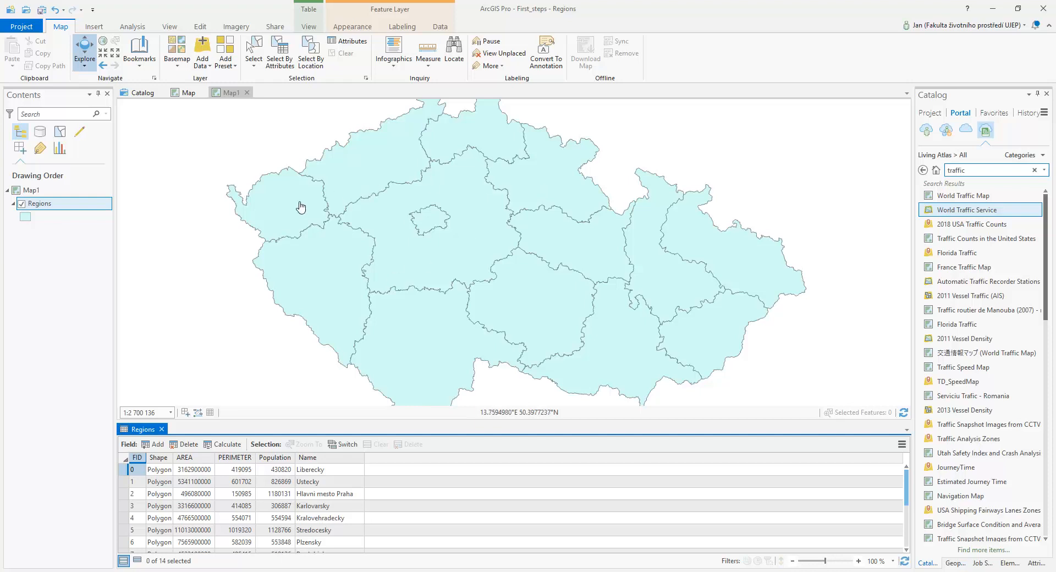
# Select the Ustecky region on the map, replace it with the Karlovarsky record in the table, and close the table
pyautogui.click(253, 52)
pyautogui.click(383, 158)
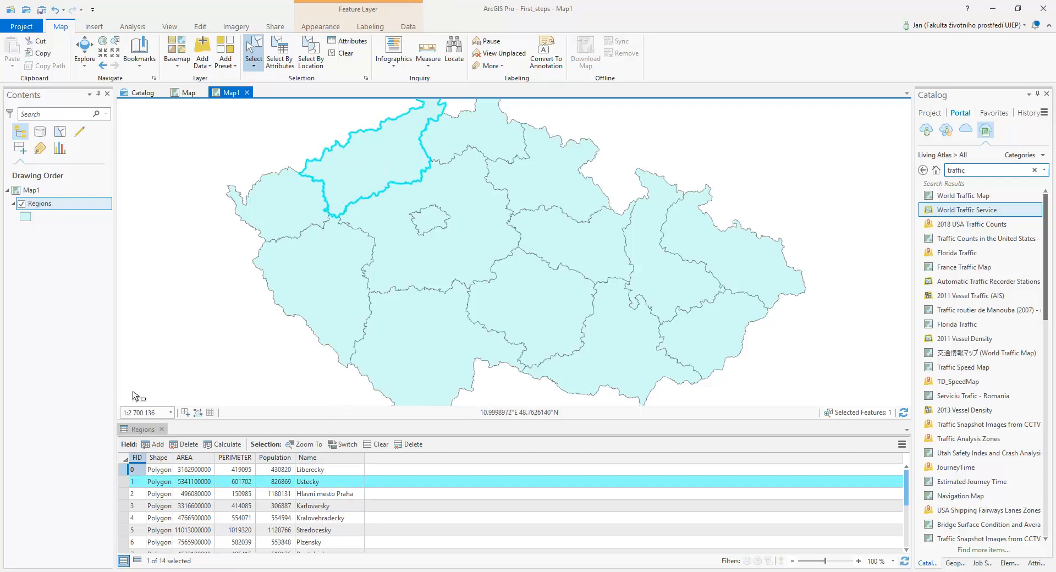
pyautogui.click(123, 506)
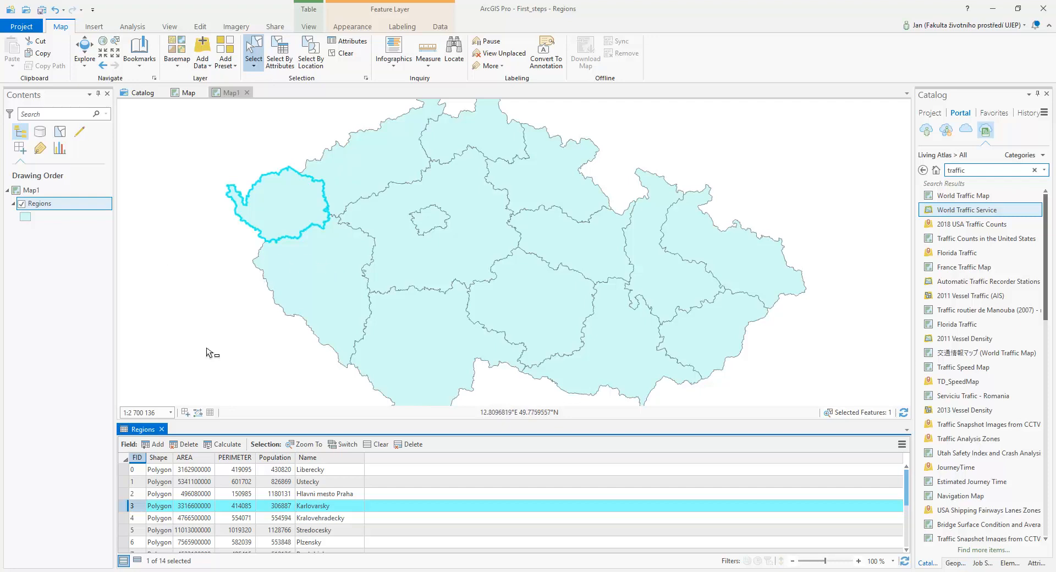
pyautogui.click(161, 429)
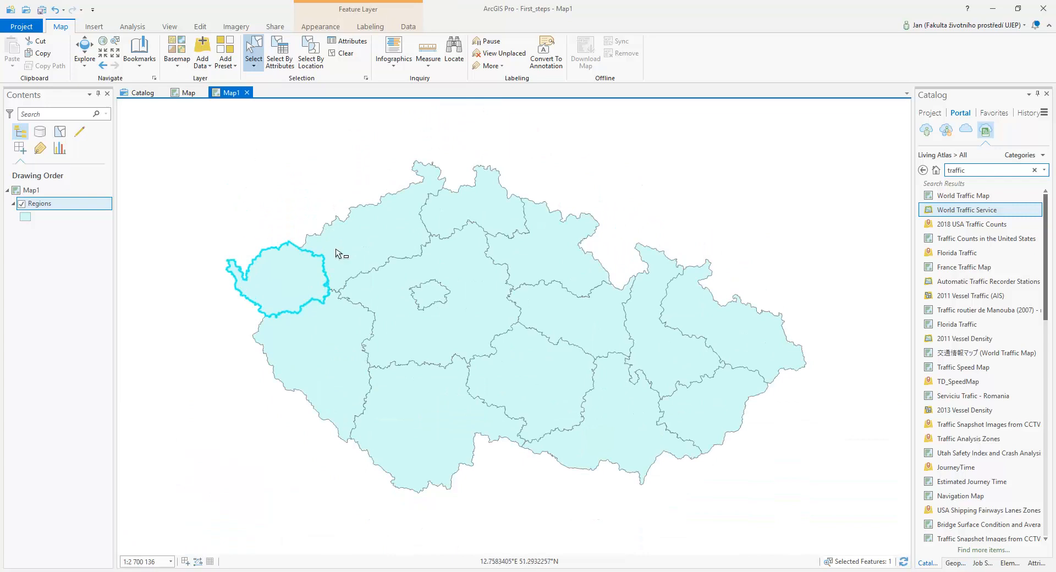
# Select the Ustecky region on the map, clear the selection, and keep the Regions layer active under its existing name
pyautogui.click(360, 257)
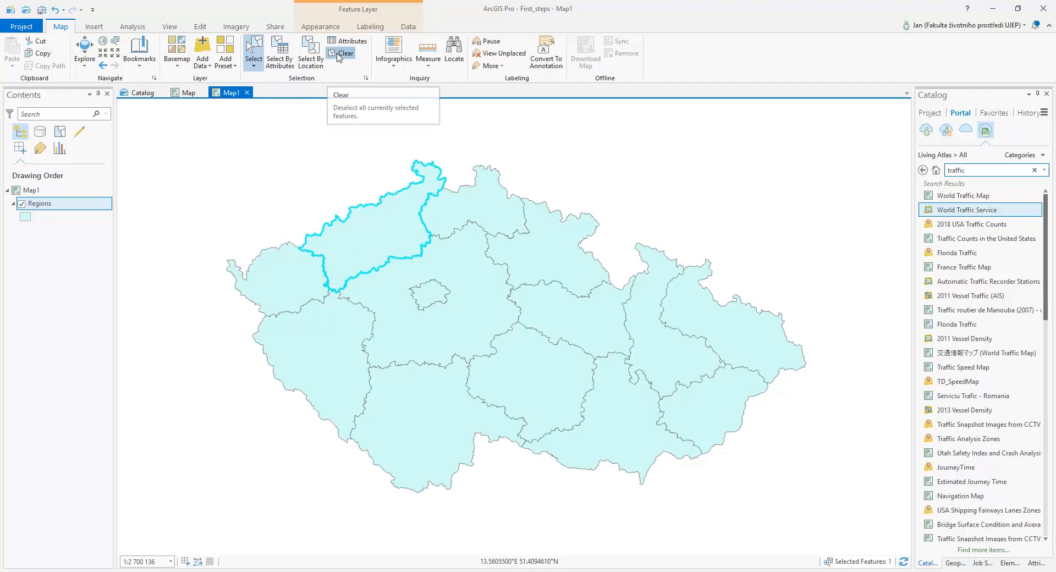
pyautogui.click(338, 54)
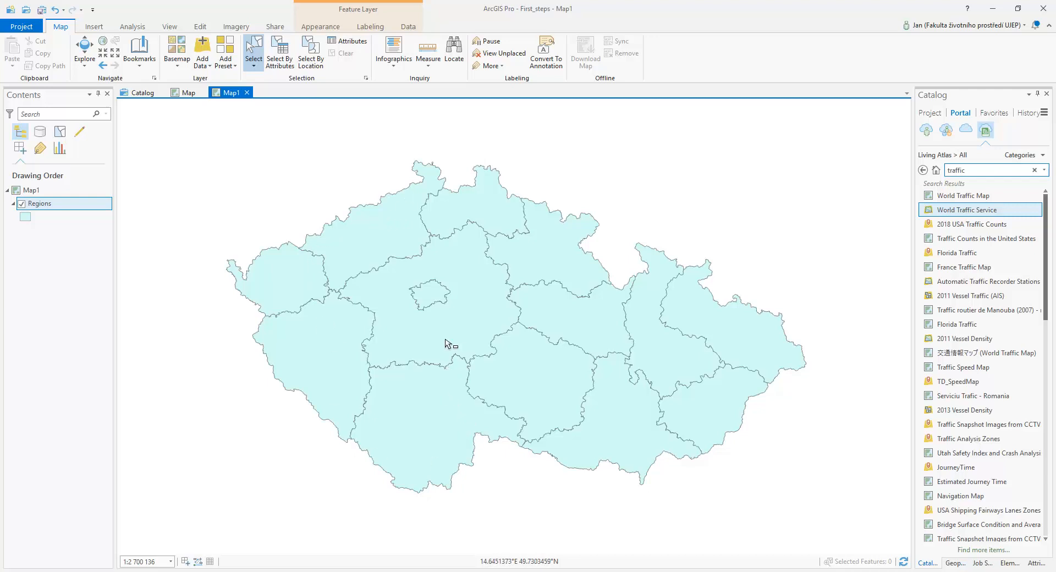
pyautogui.click(51, 208)
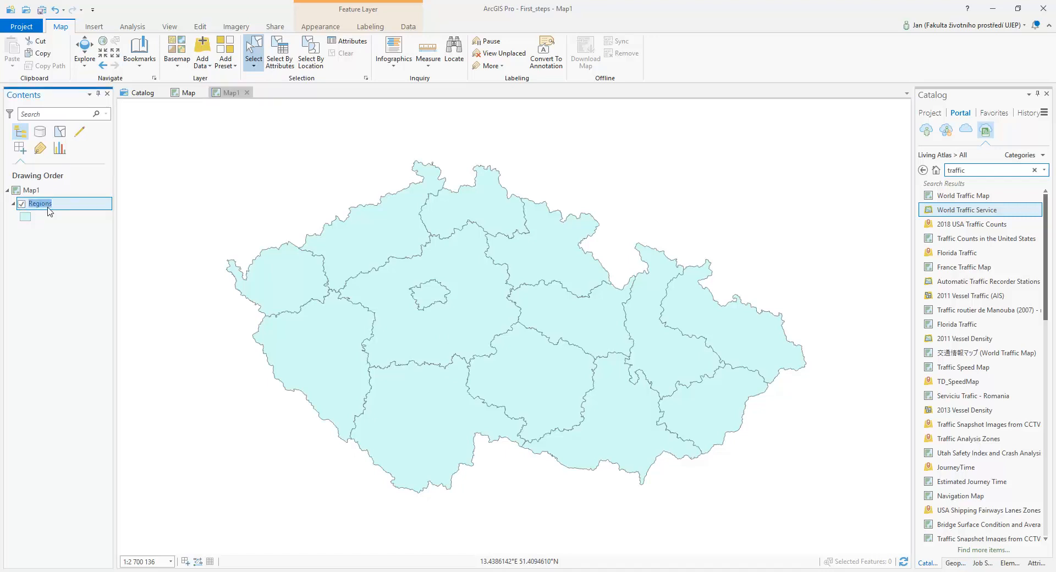
pyautogui.press('Escape')
# Symbolize the Regions layer by unique values of the Population field and apply the bold multicolour scheme
pyautogui.click(326, 32)
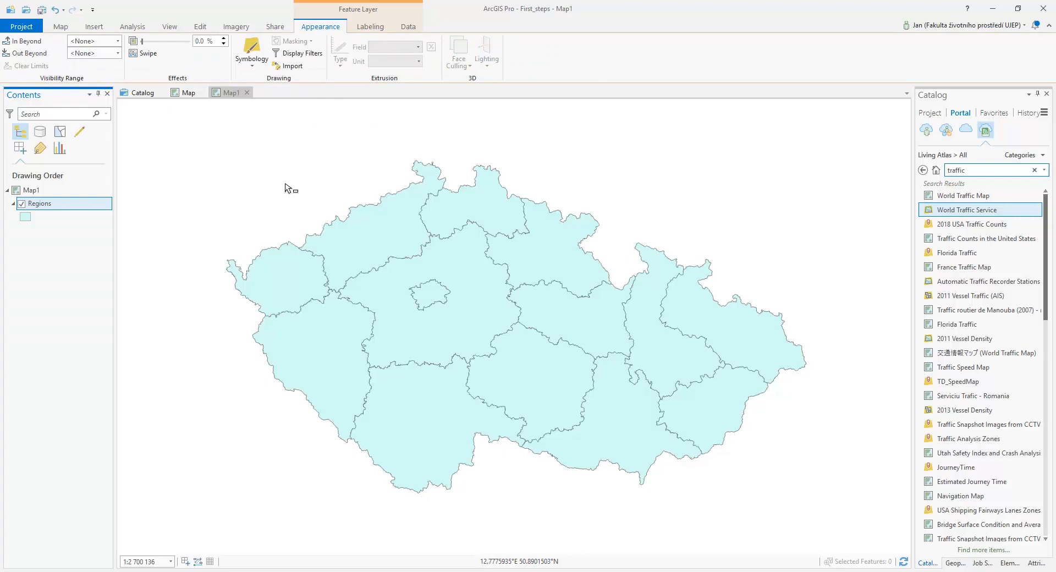
pyautogui.click(253, 65)
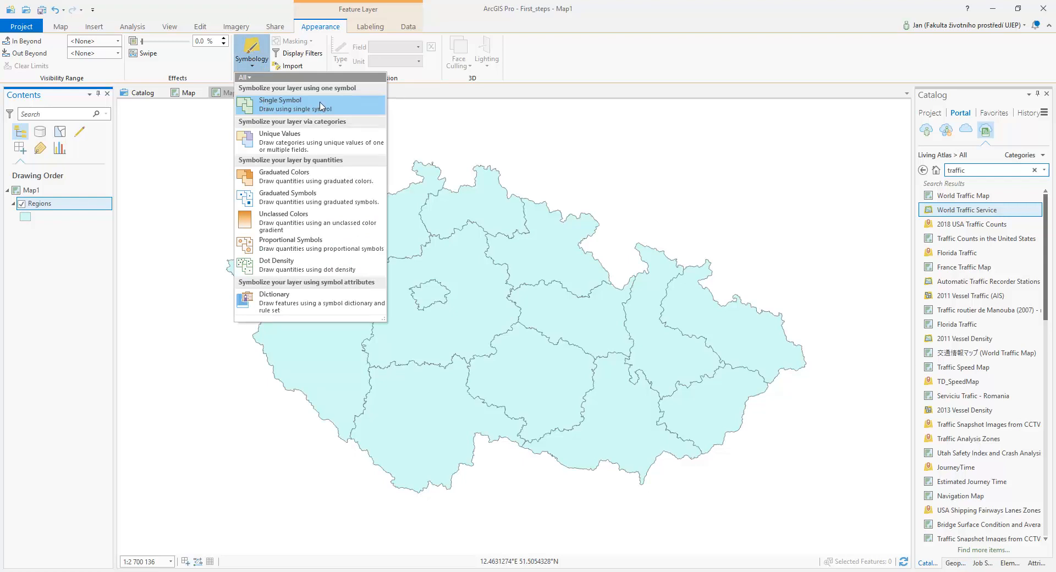
pyautogui.click(311, 146)
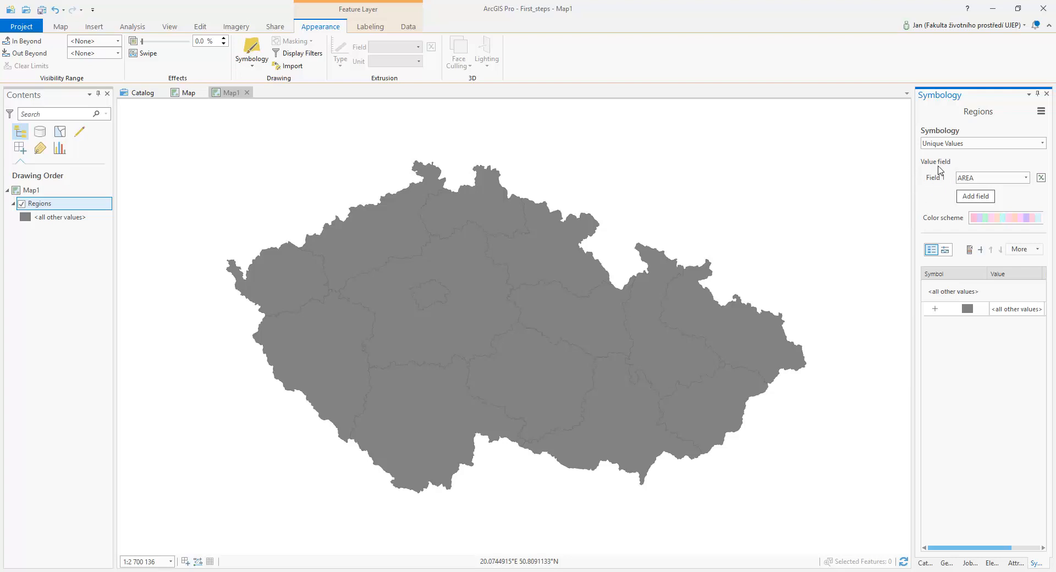
pyautogui.click(1024, 177)
pyautogui.click(987, 214)
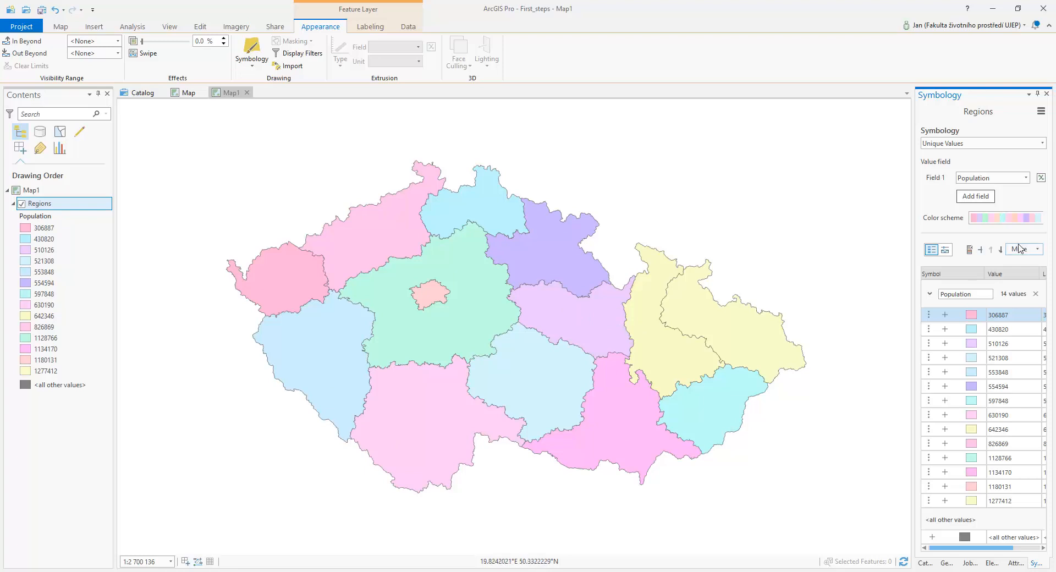
pyautogui.click(1016, 218)
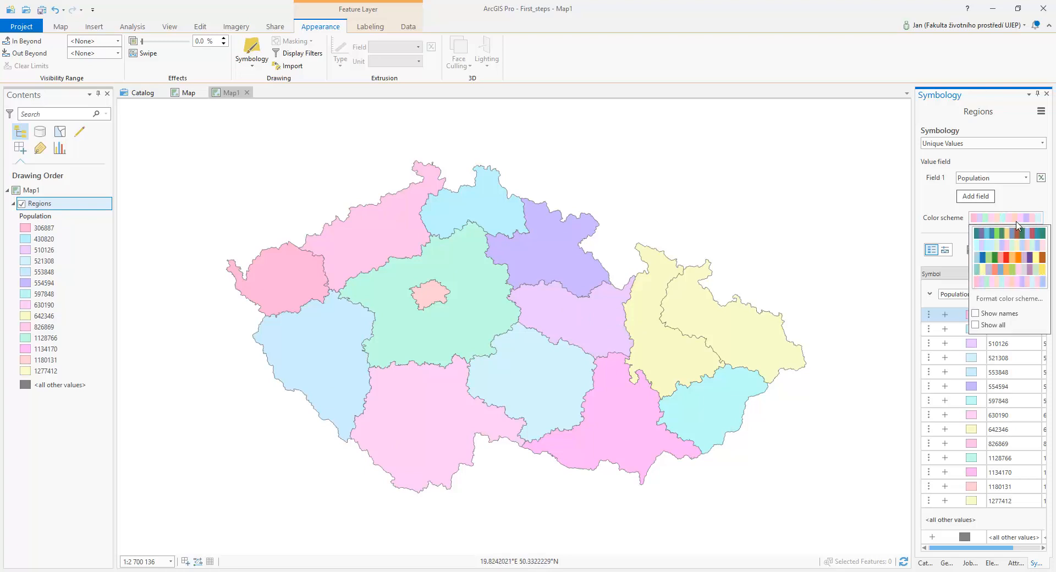
pyautogui.click(1014, 256)
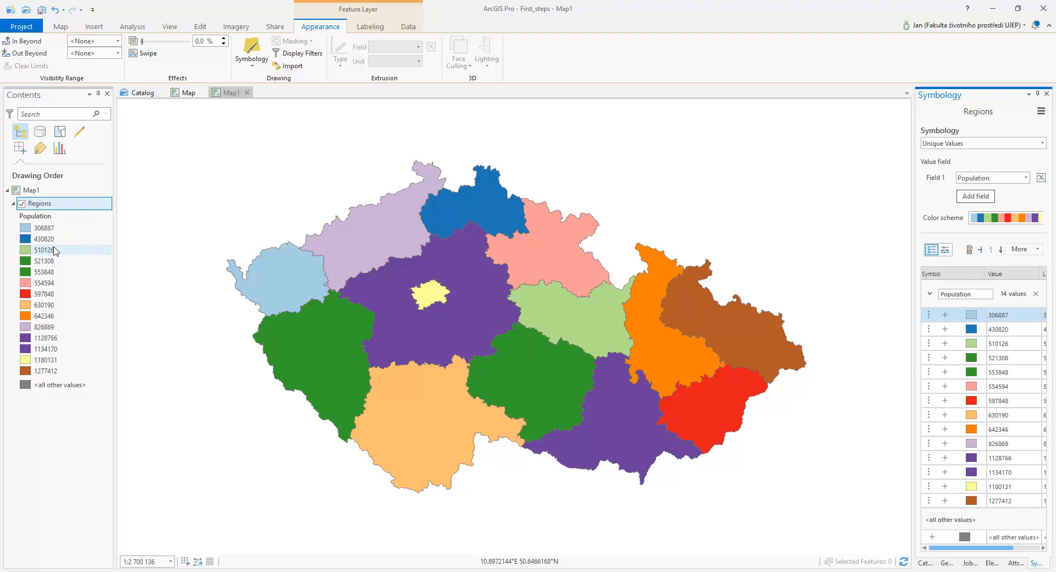
# Add the KatastralniUzemiPolygony feature class to the map from AdministrativniCleneni_v12.gdb in the ArcCR folder
pyautogui.click(60, 27)
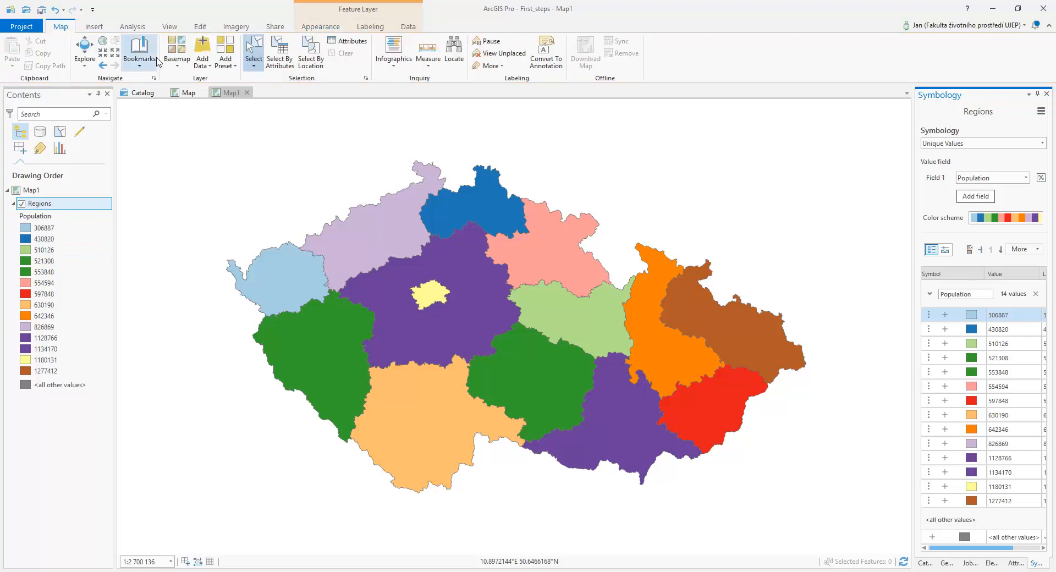
pyautogui.click(207, 47)
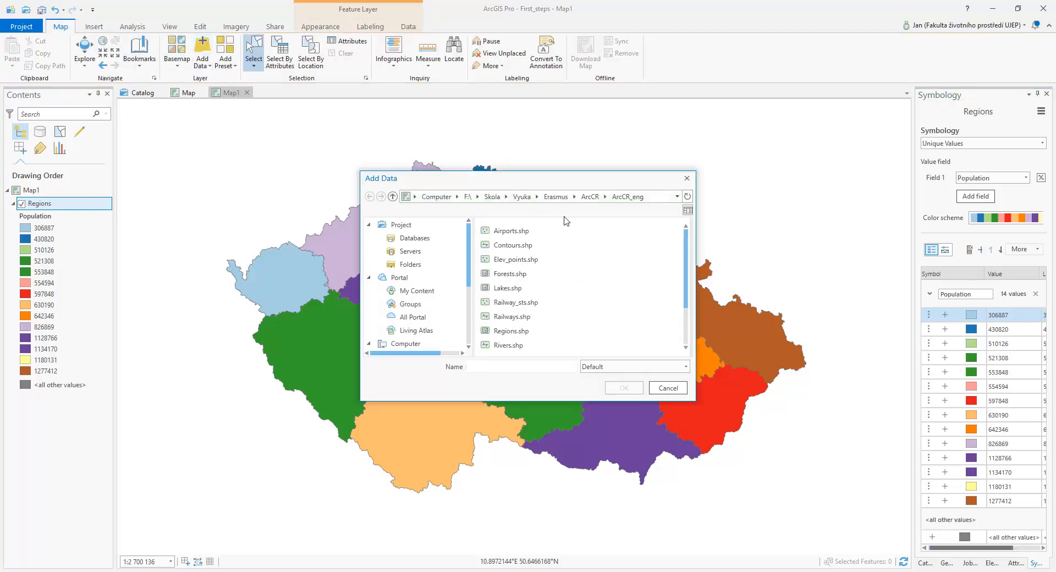
pyautogui.click(587, 198)
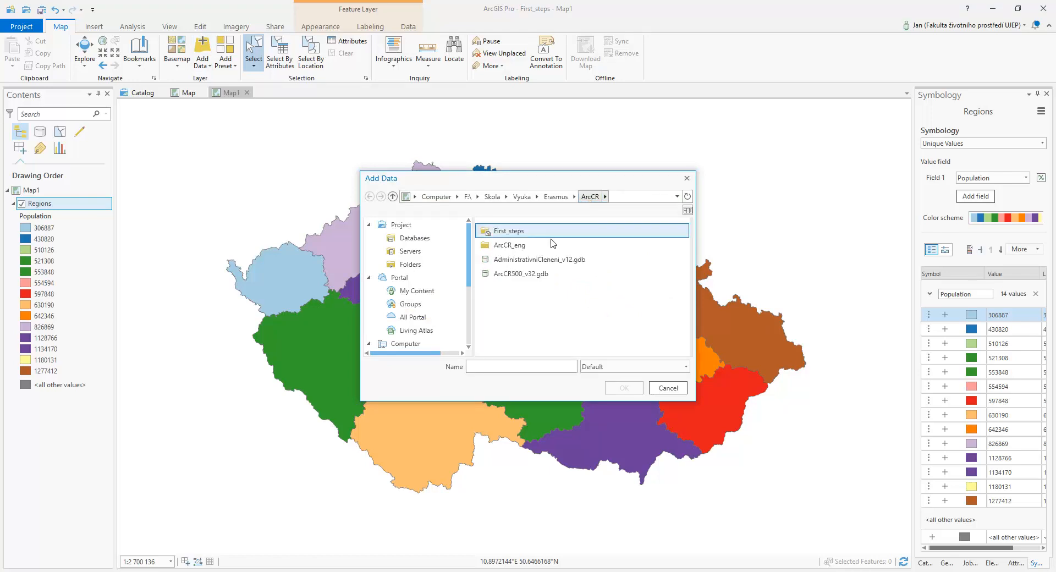
pyautogui.doubleClick(556, 259)
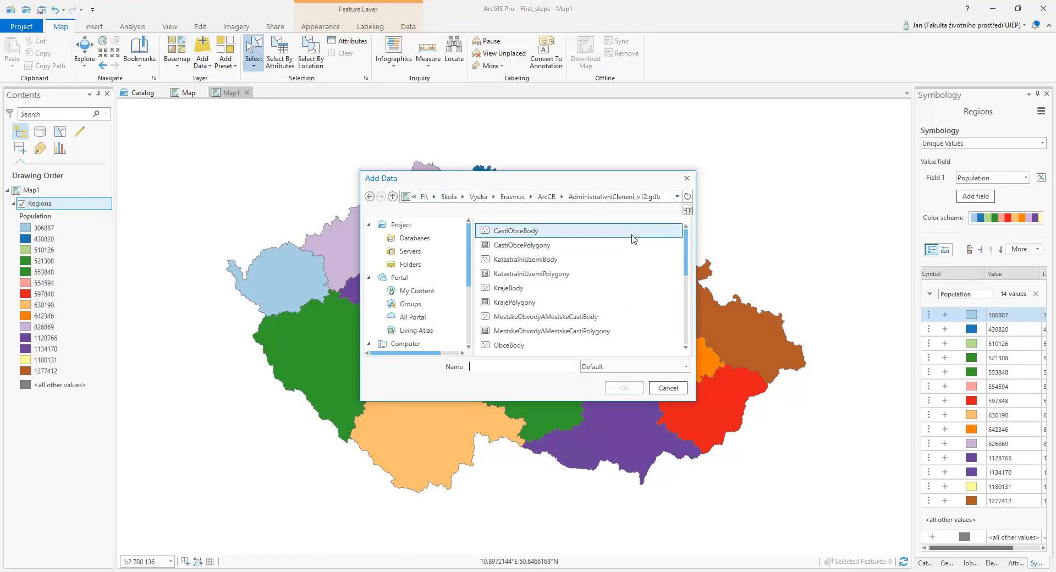
pyautogui.click(627, 273)
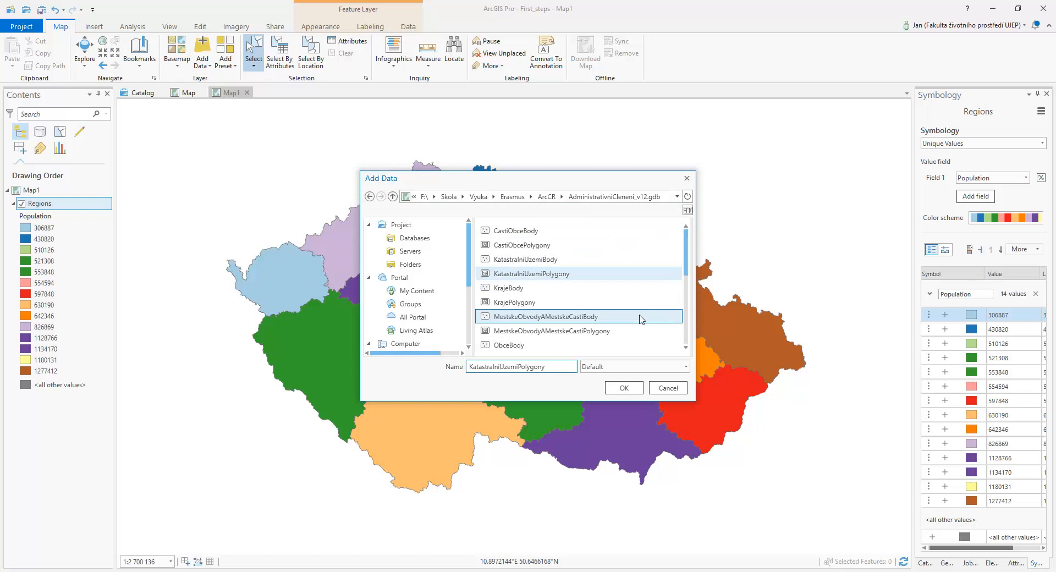
pyautogui.click(621, 387)
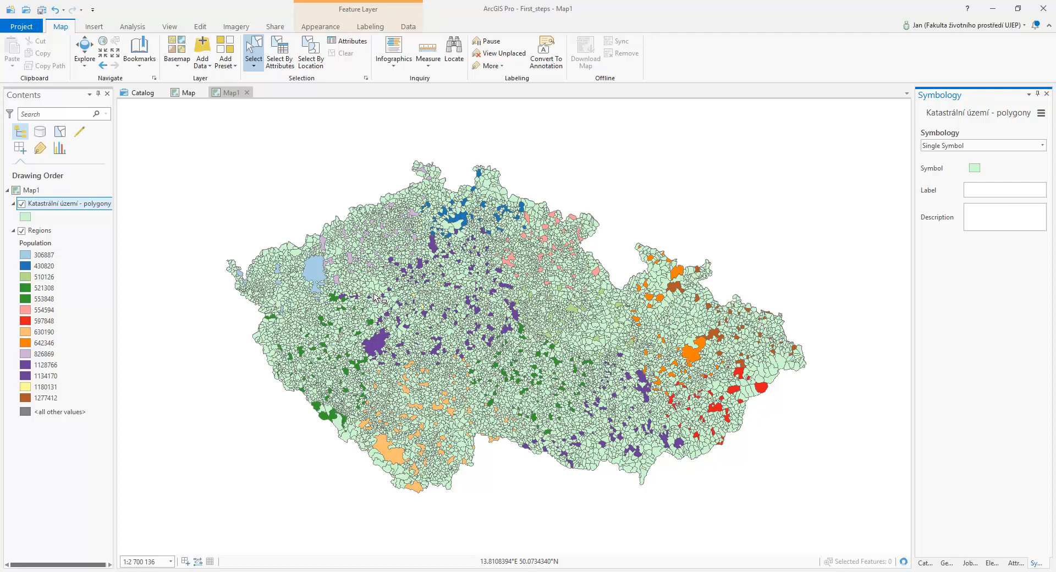
# Examine the attribute table of the Katastrální území - polygony layer, and remove that layer from the map
pyautogui.rightClick(49, 203)
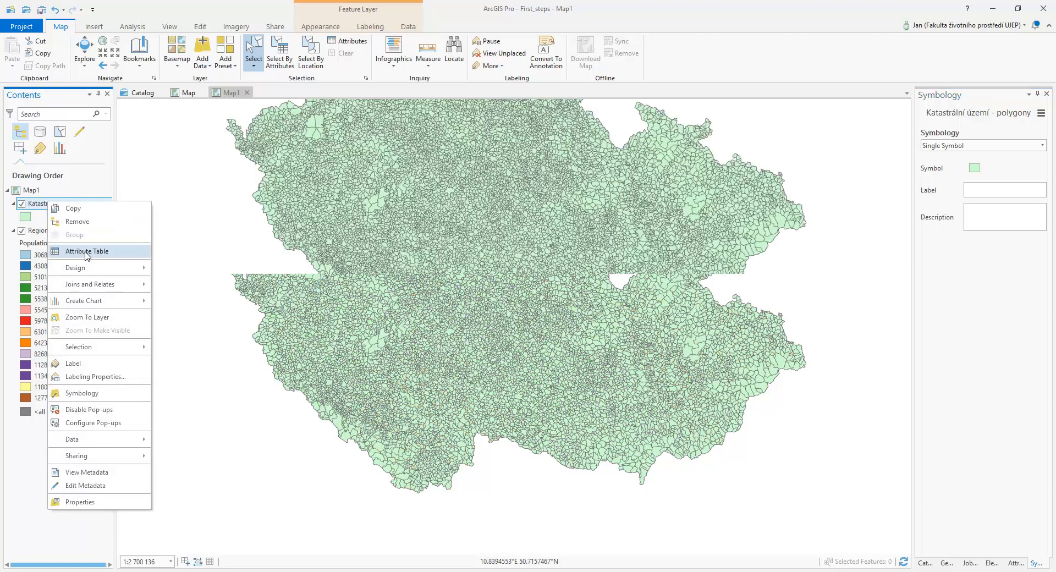
pyautogui.click(141, 252)
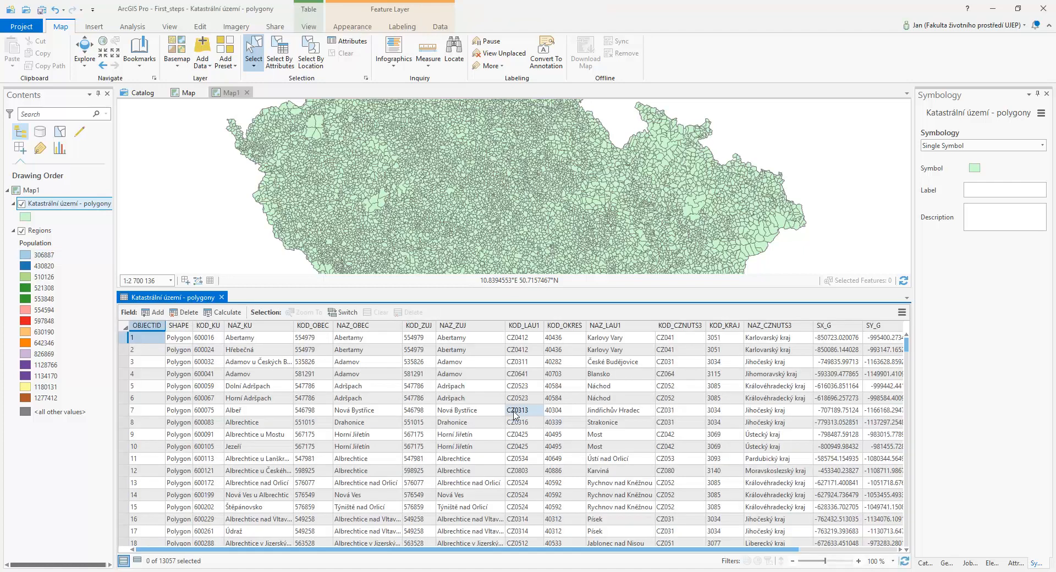
pyautogui.moveTo(652, 549); pyautogui.dragTo(678, 548)
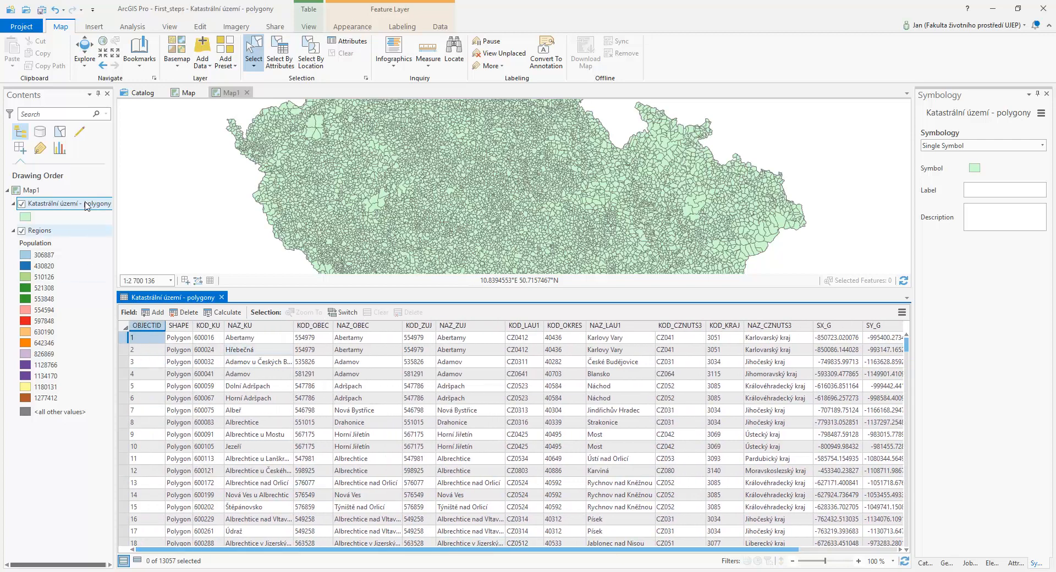
pyautogui.rightClick(50, 203)
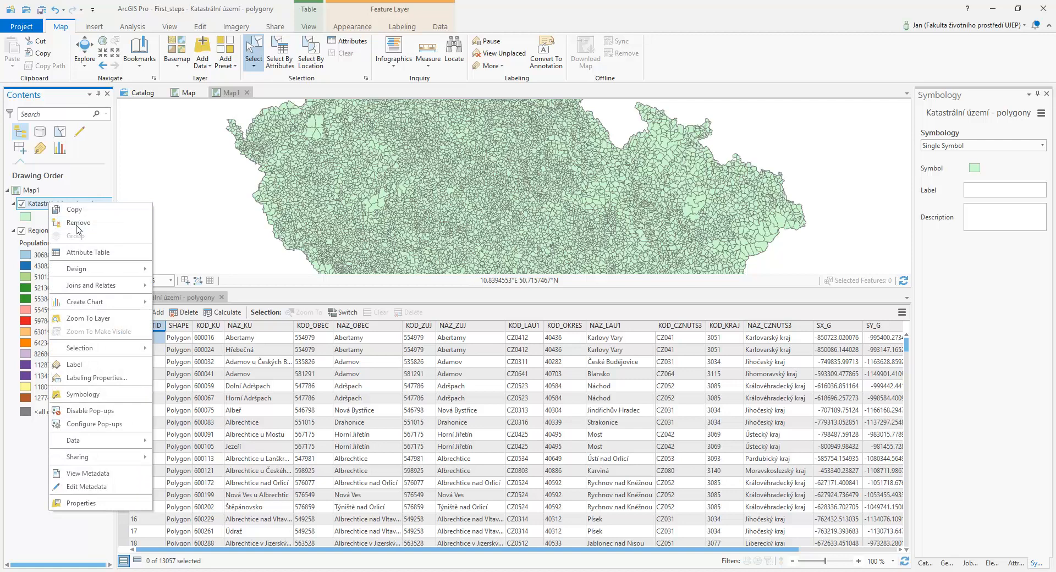
pyautogui.click(78, 222)
# Add the OkresyPolygony feature class to the map from AdministrativniCleneni_v12.gdb
pyautogui.click(201, 48)
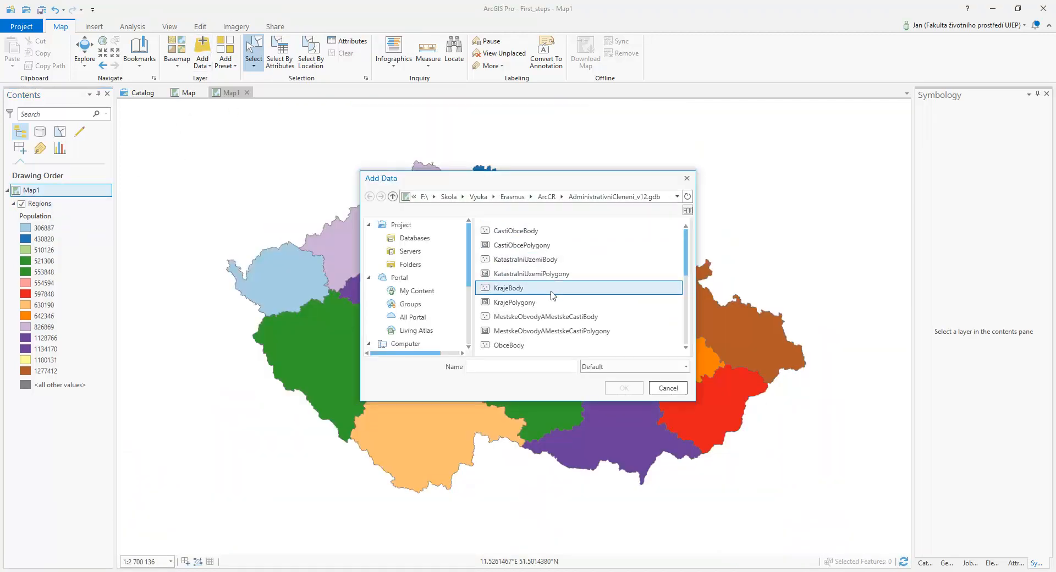
pyautogui.scroll(-2, 553, 296)
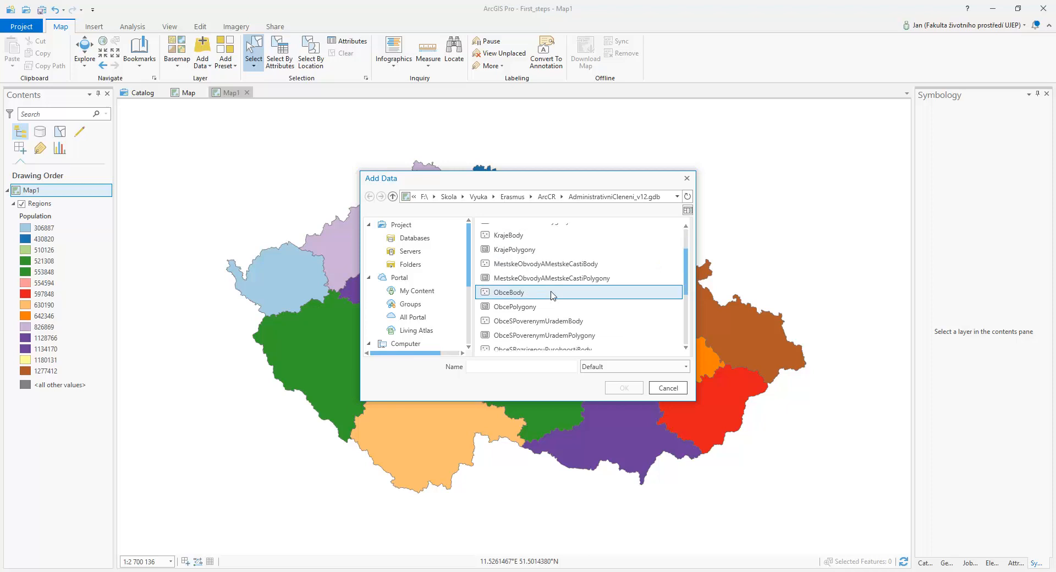
pyautogui.scroll(-3, 552, 296)
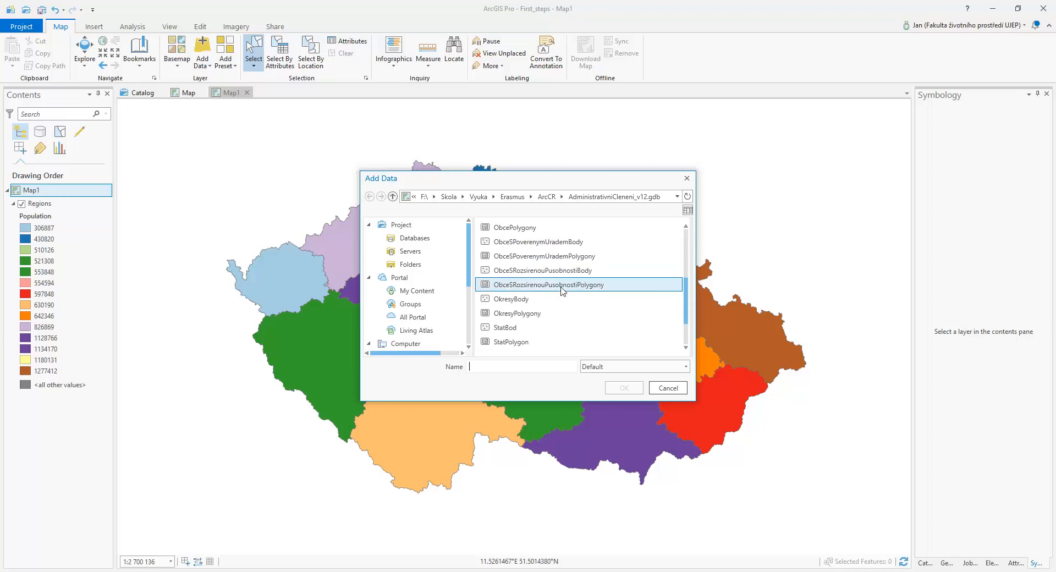
pyautogui.click(549, 314)
pyautogui.click(624, 387)
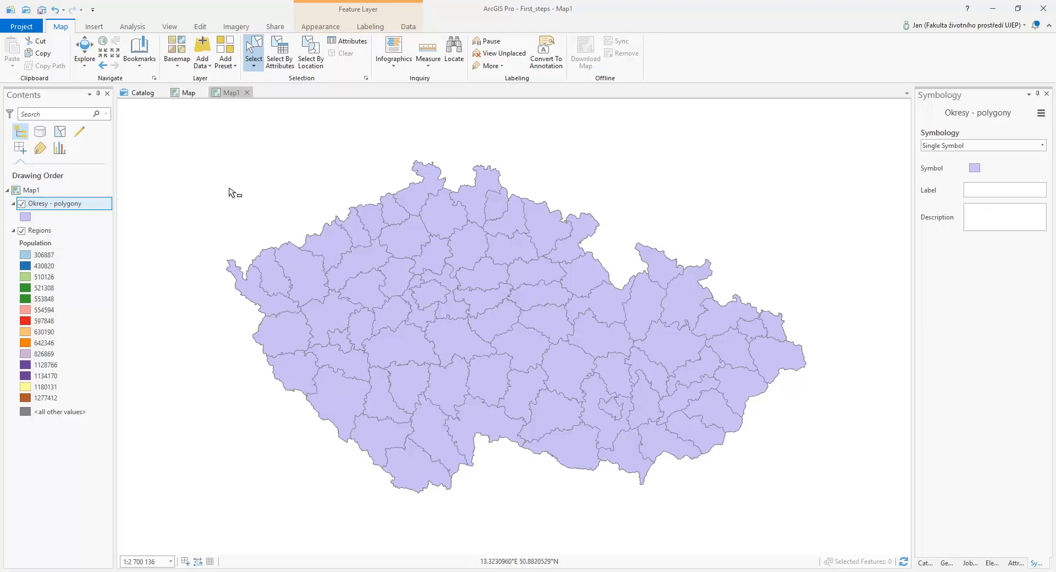
# Symbolize the Okresy - polygony layer by unique values of the POCET_OB_11 field
pyautogui.click(1010, 146)
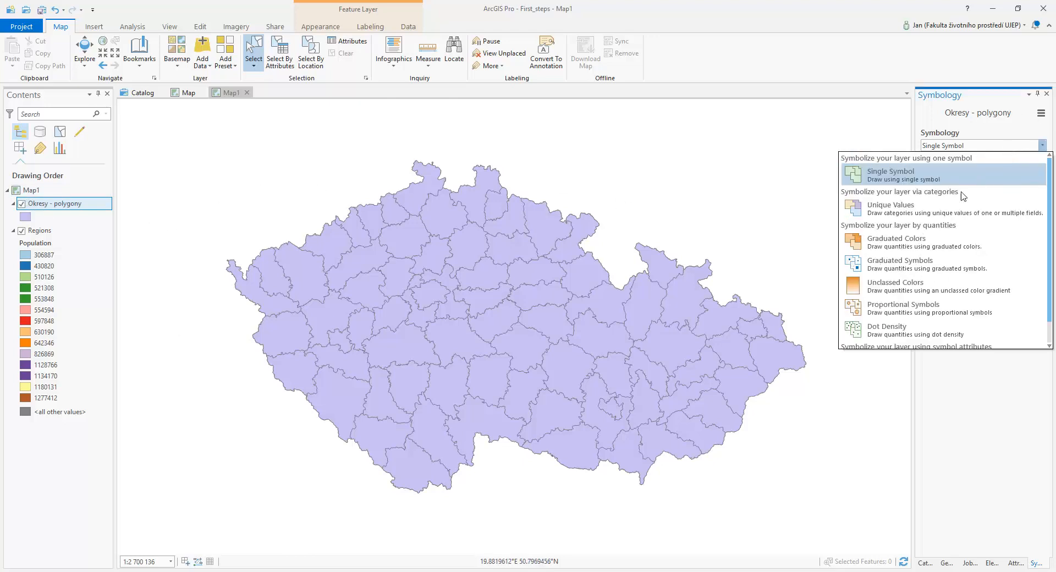
pyautogui.click(952, 212)
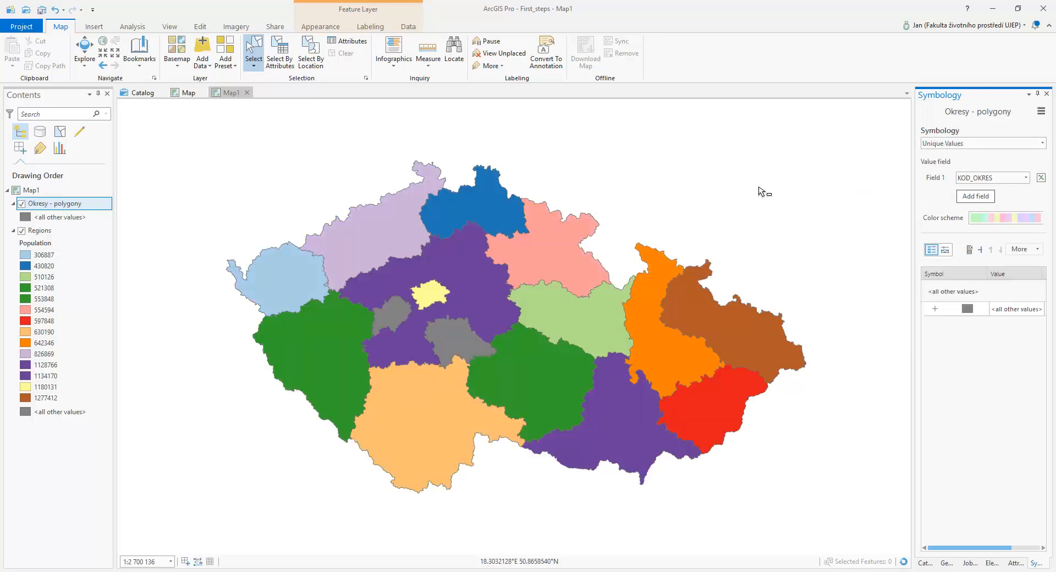
pyautogui.click(985, 178)
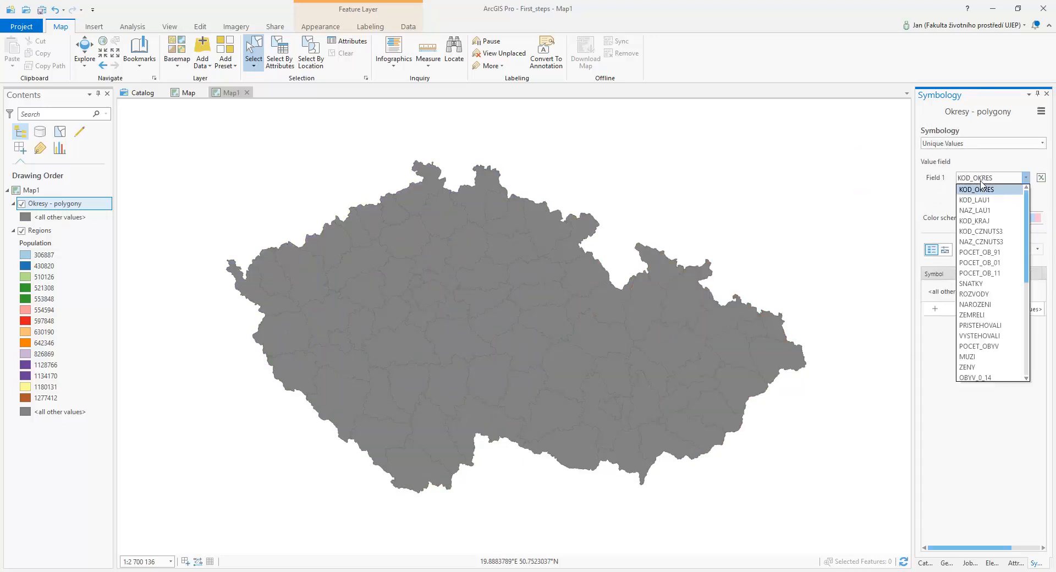
pyautogui.click(999, 273)
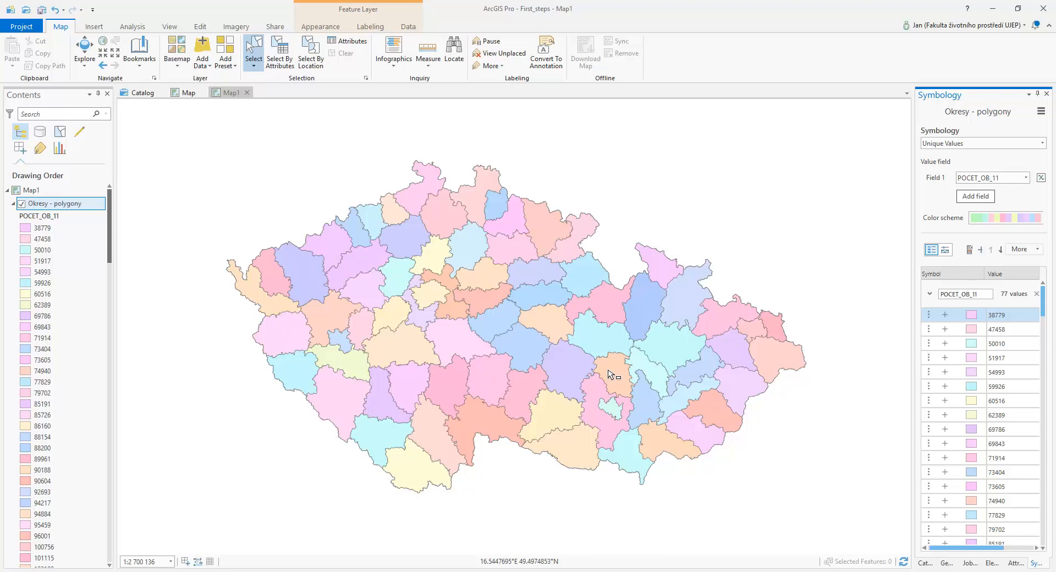
# Change the Okresy - polygony symbology to Graduated Colors and hide the Regions layer
pyautogui.click(945, 145)
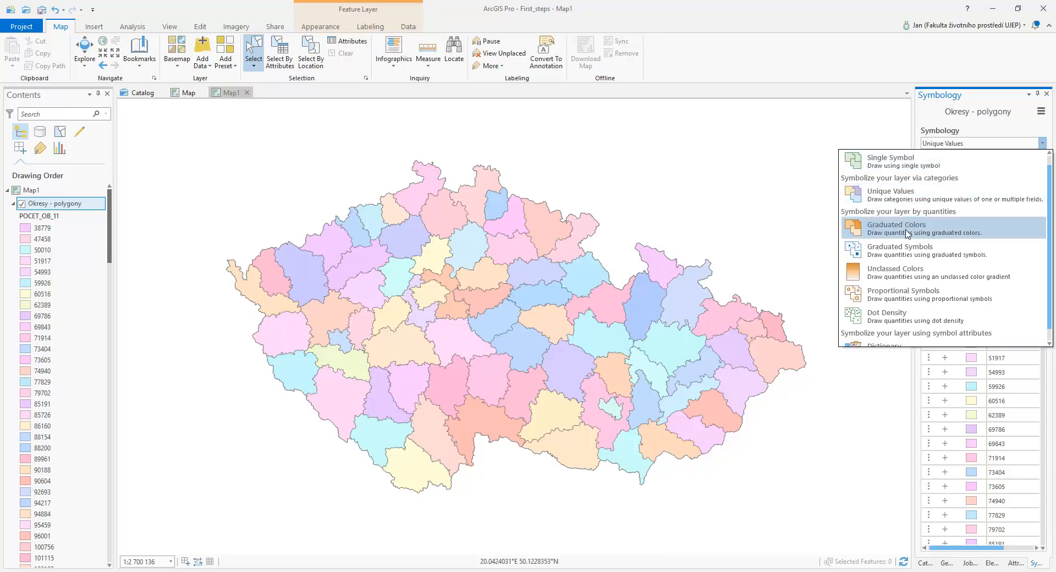
pyautogui.click(891, 230)
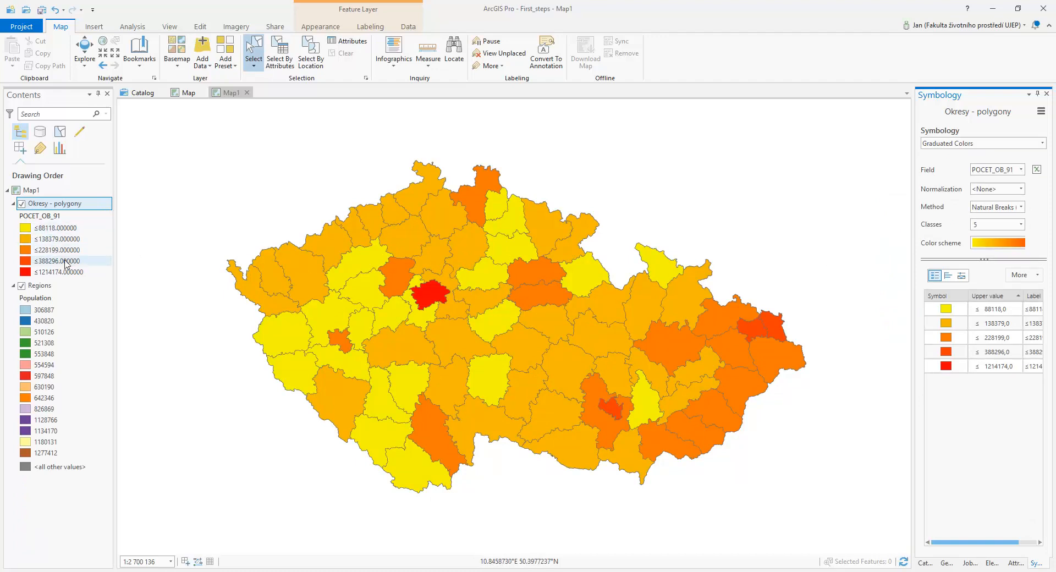
pyautogui.click(21, 286)
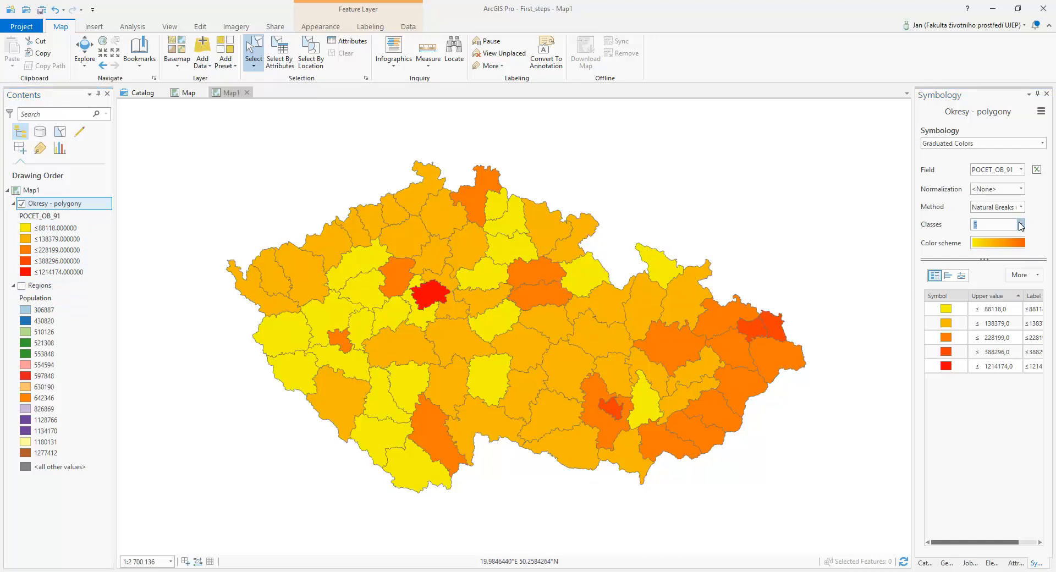
# Examine the available class counts and classification methods for the graduated colors of the Okresy - polygony layer
pyautogui.click(1018, 225)
pyautogui.moveTo(1022, 268); pyautogui.dragTo(1020, 231)
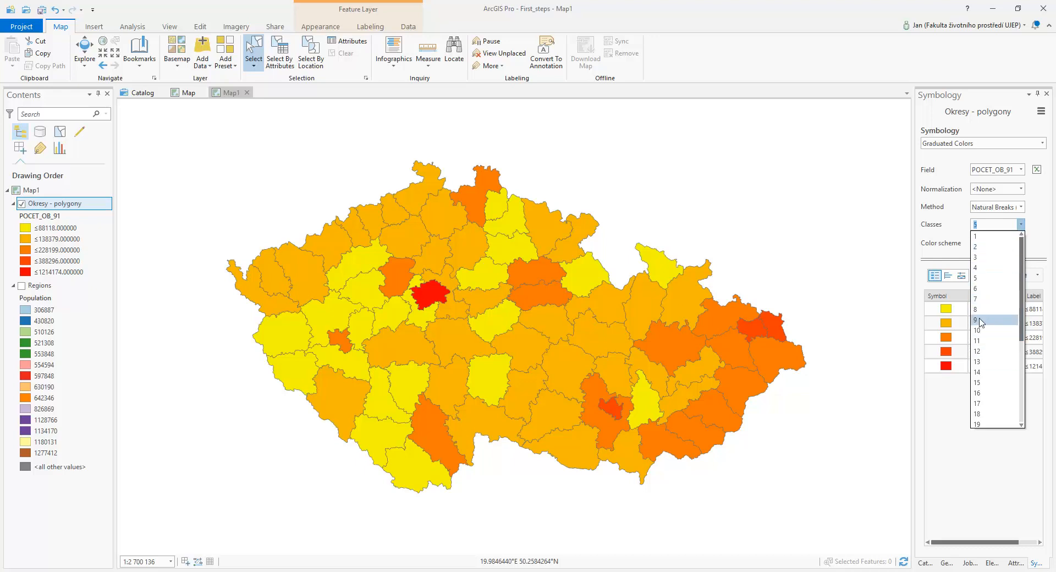
pyautogui.click(941, 234)
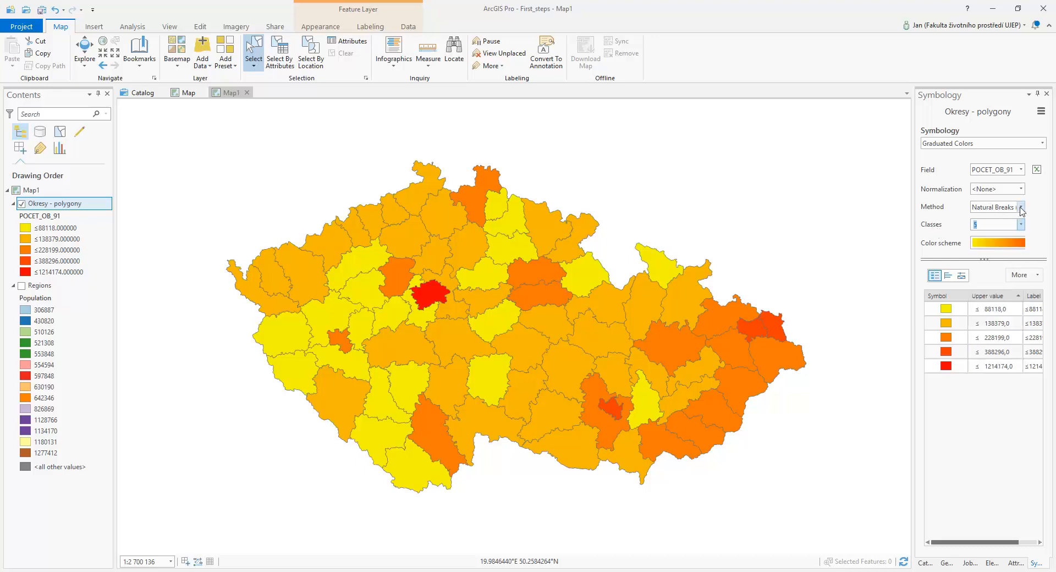
pyautogui.click(1020, 208)
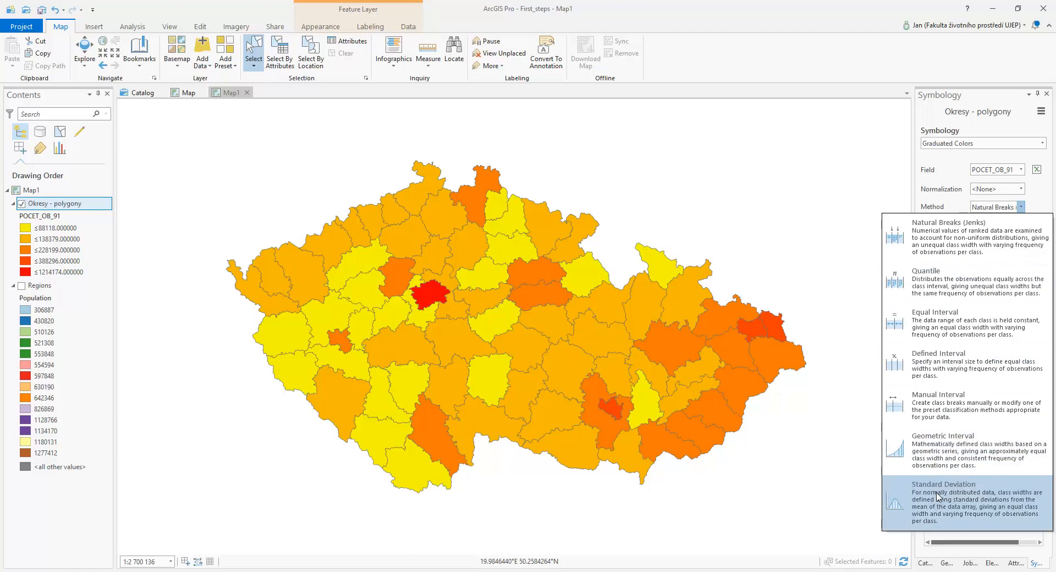
pyautogui.click(939, 179)
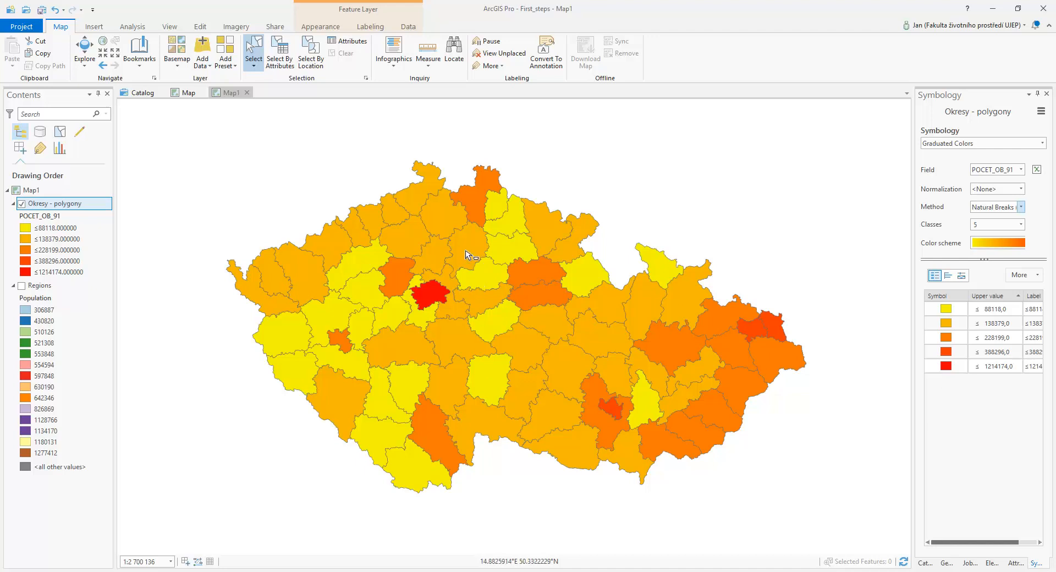
# Hide the Okresy - polygony layer and show the Regions layer again
pyautogui.click(21, 203)
pyautogui.click(21, 286)
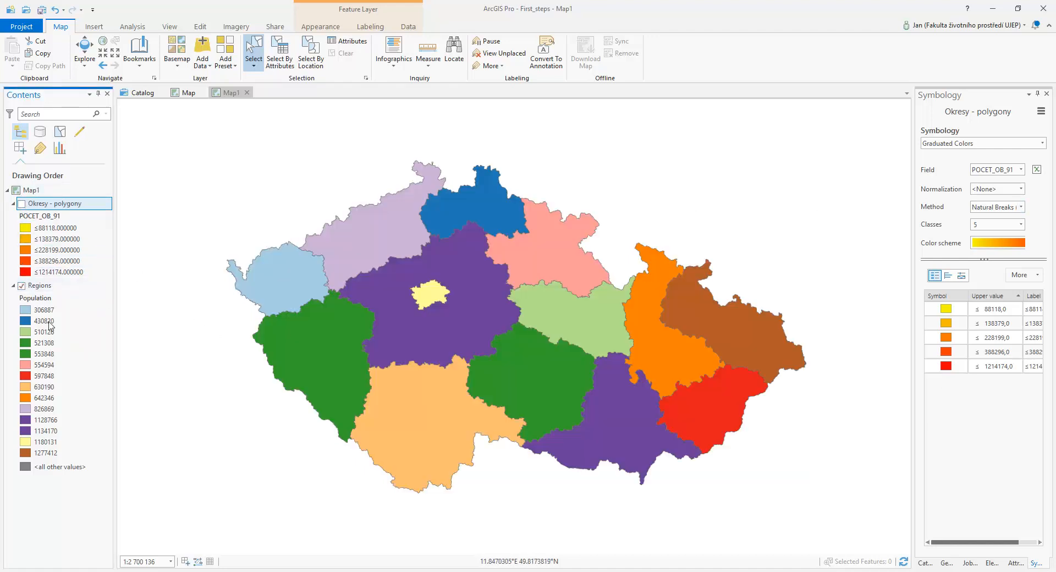
# Symbolize the Regions layer with Graduated Colors based on the Population field
pyautogui.click(55, 287)
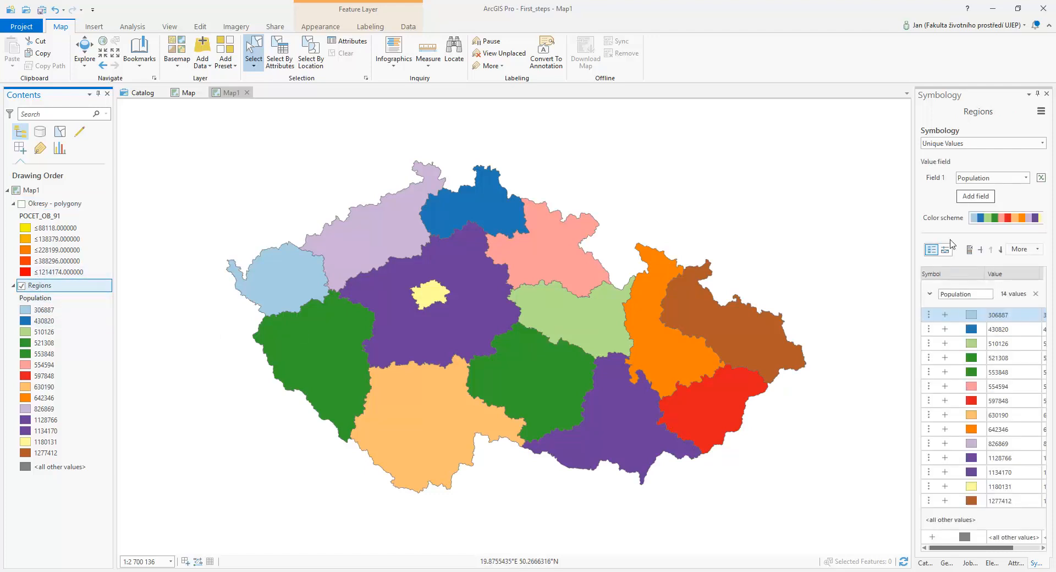
pyautogui.click(947, 144)
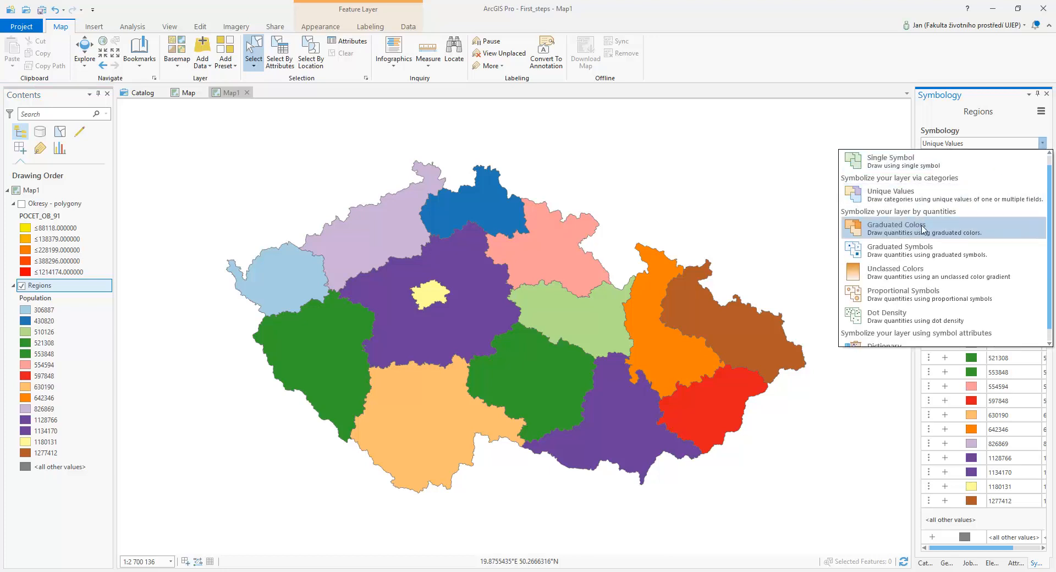
pyautogui.click(920, 230)
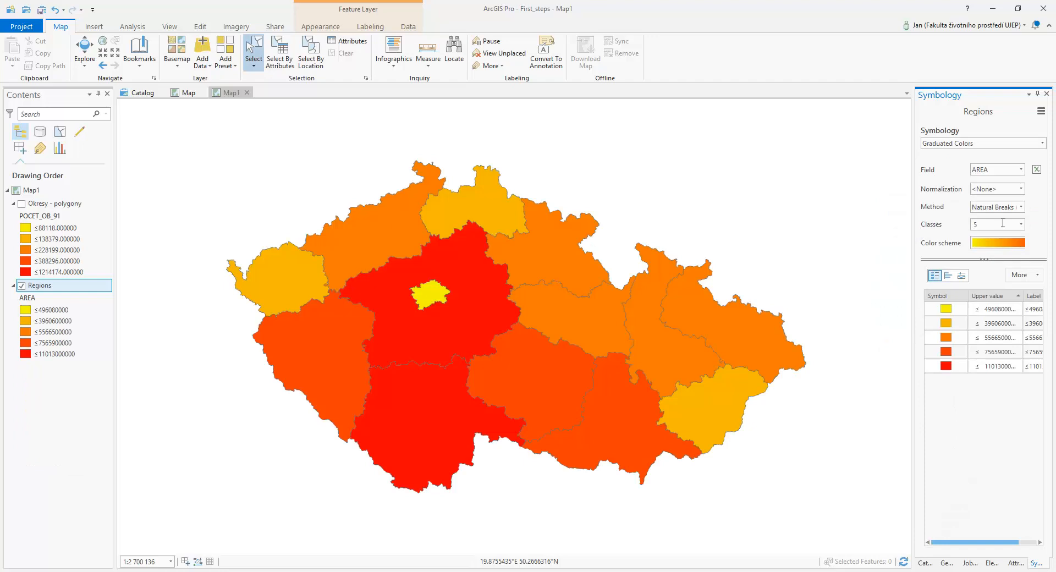
pyautogui.click(1021, 170)
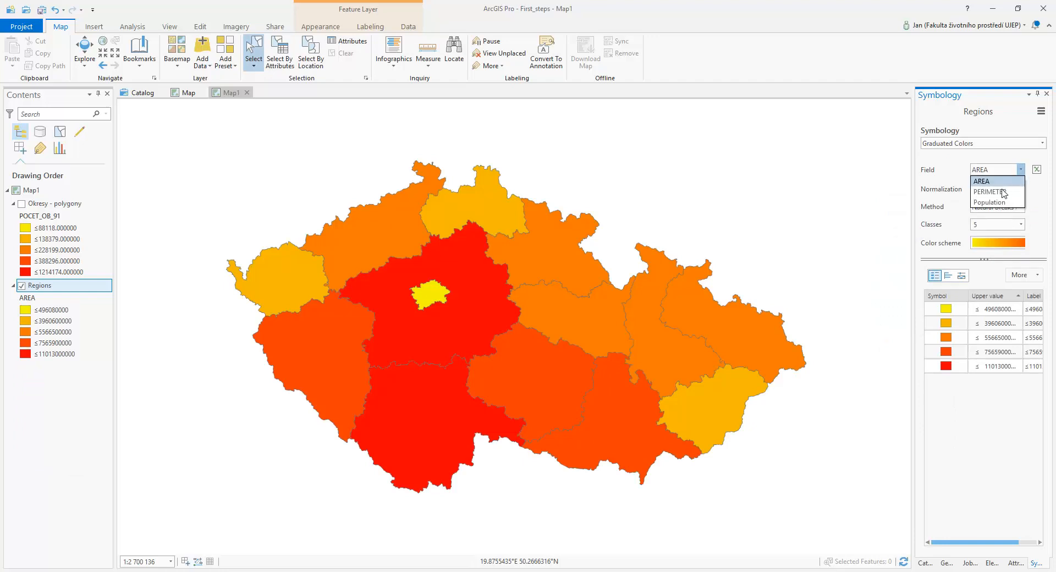
pyautogui.click(992, 195)
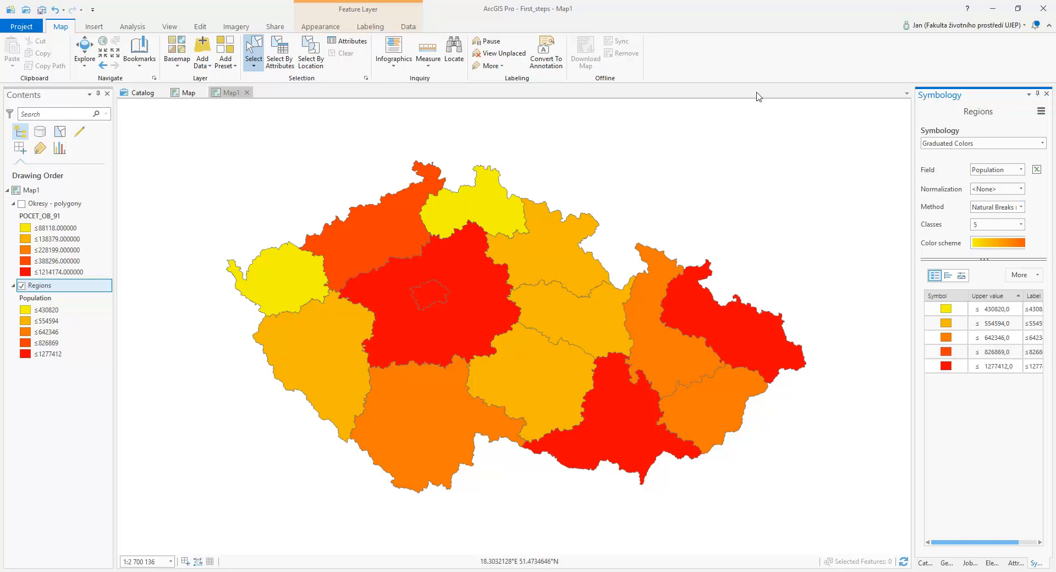
# Turn on labels for the Regions layer using the Name field
pyautogui.click(46, 287)
pyautogui.click(47, 286)
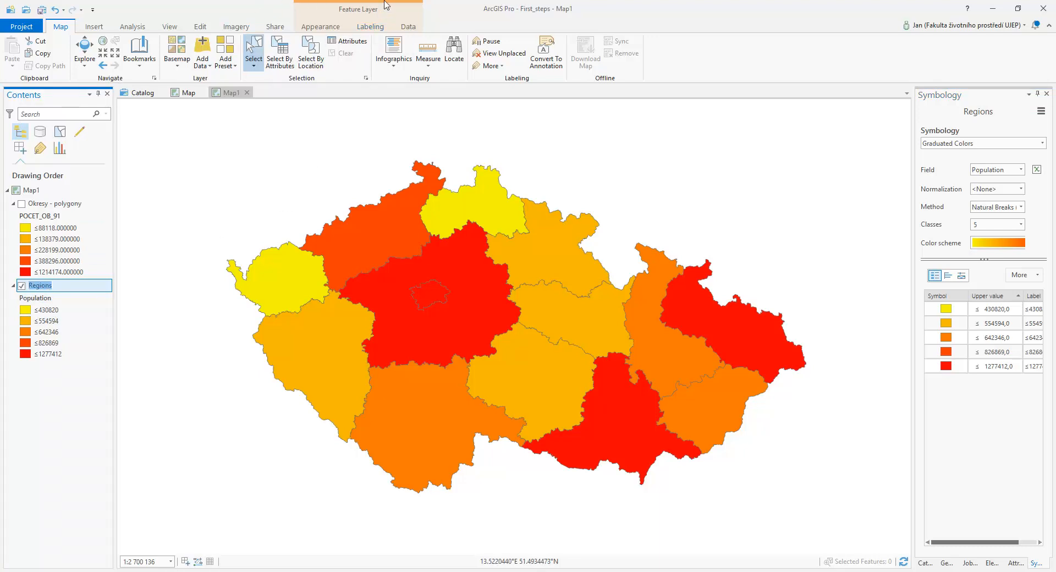
pyautogui.click(376, 28)
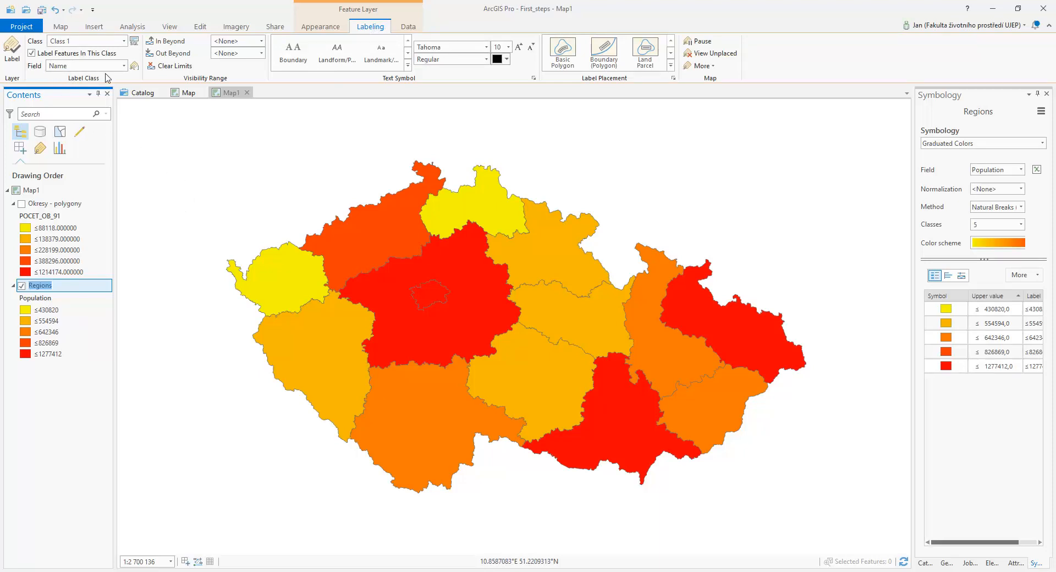
pyautogui.click(124, 67)
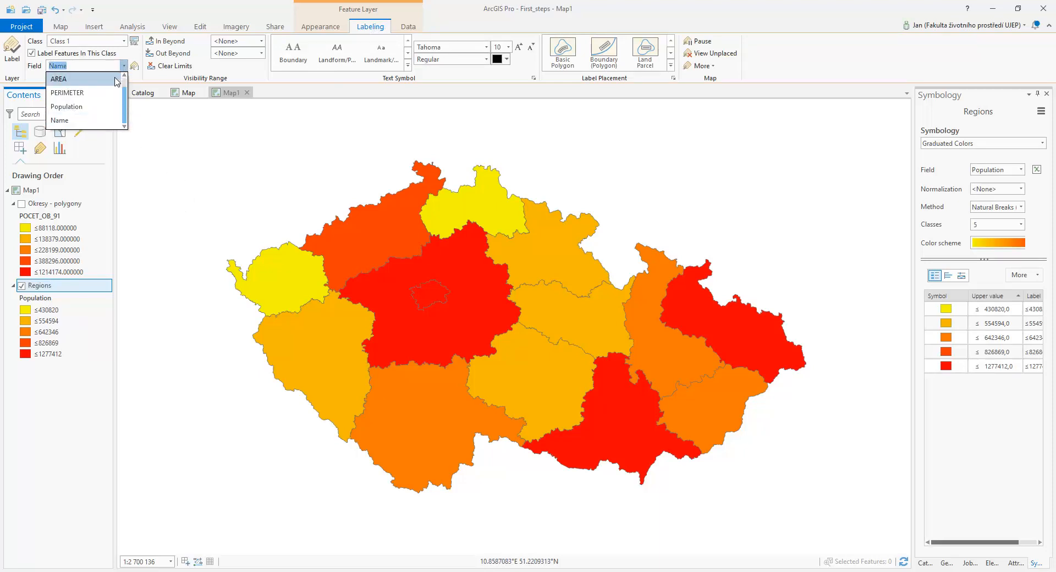
pyautogui.click(73, 123)
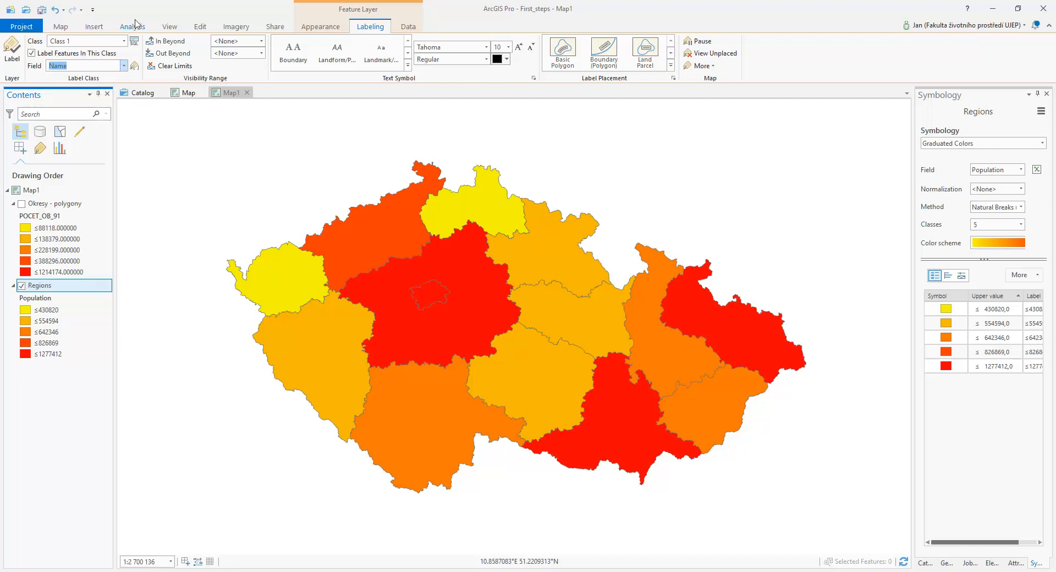
pyautogui.click(18, 53)
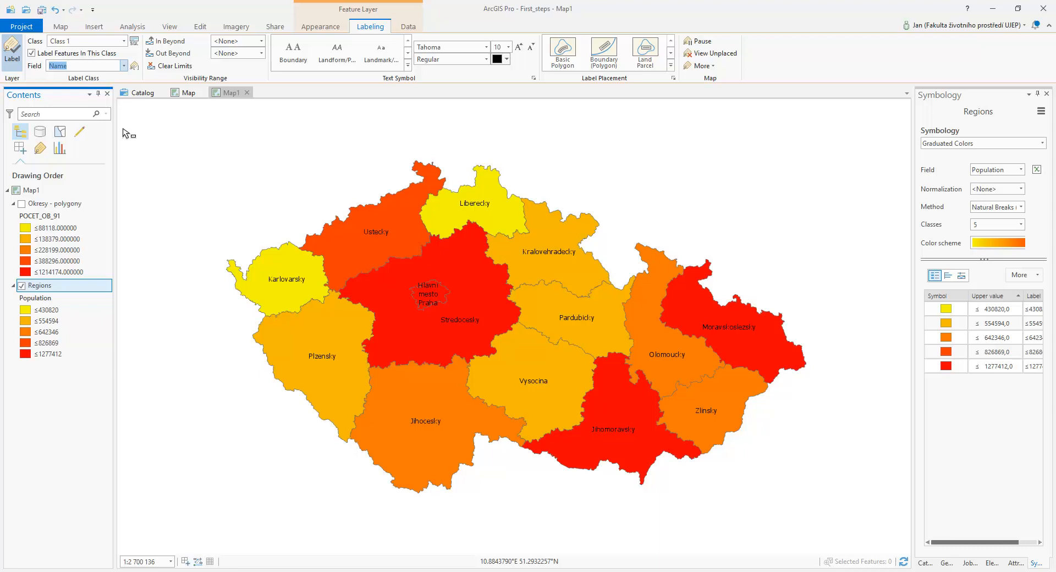
# Try the Population field for the Regions labels and return to the Name field
pyautogui.click(124, 66)
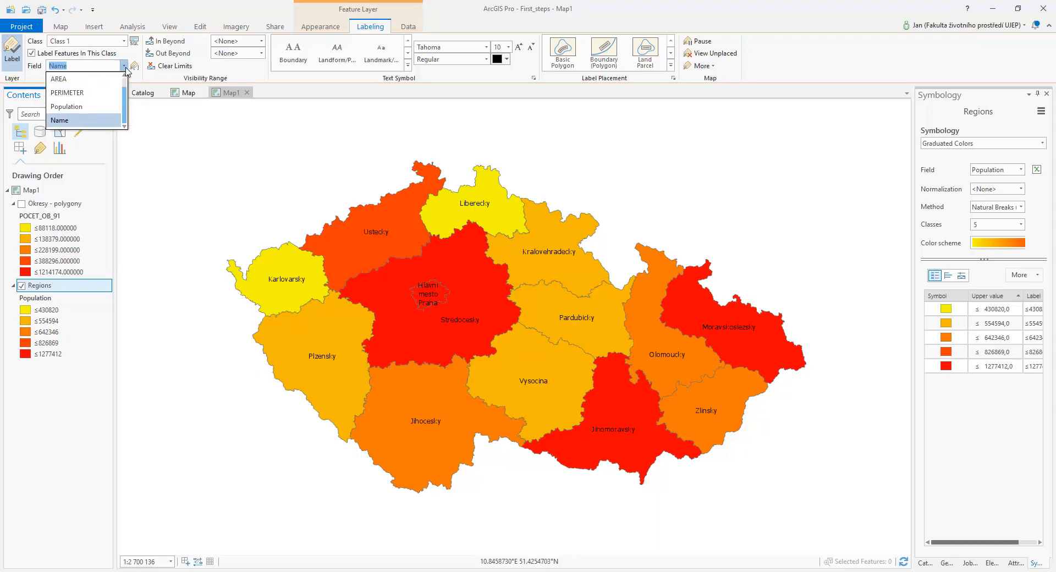
pyautogui.click(67, 106)
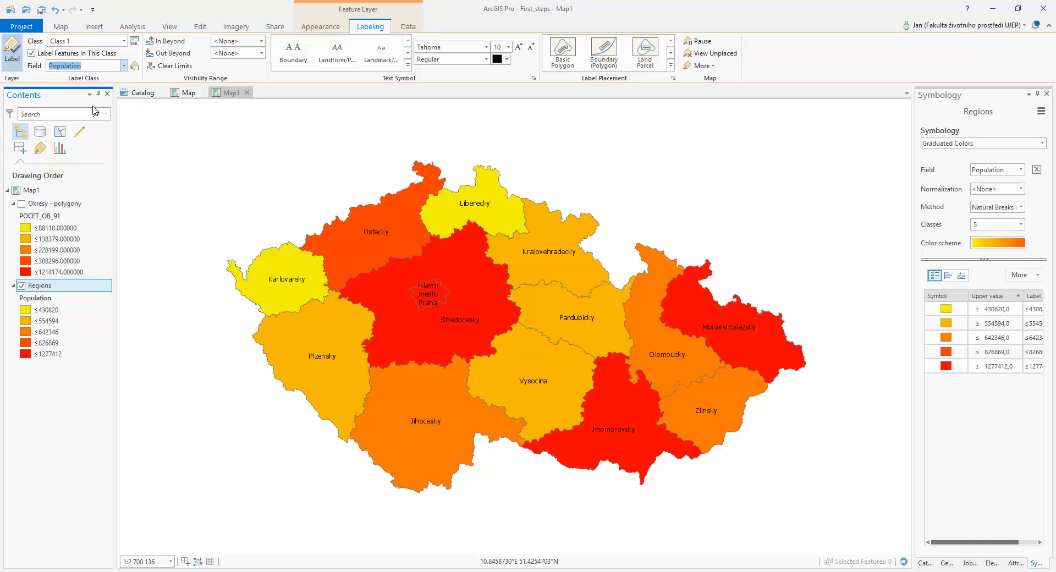
pyautogui.click(124, 66)
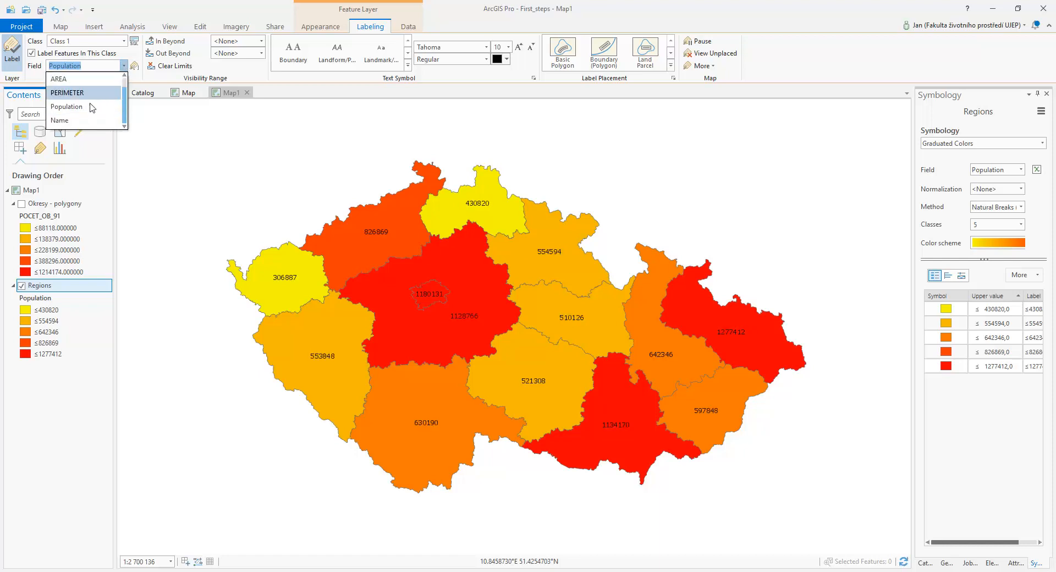
pyautogui.click(82, 118)
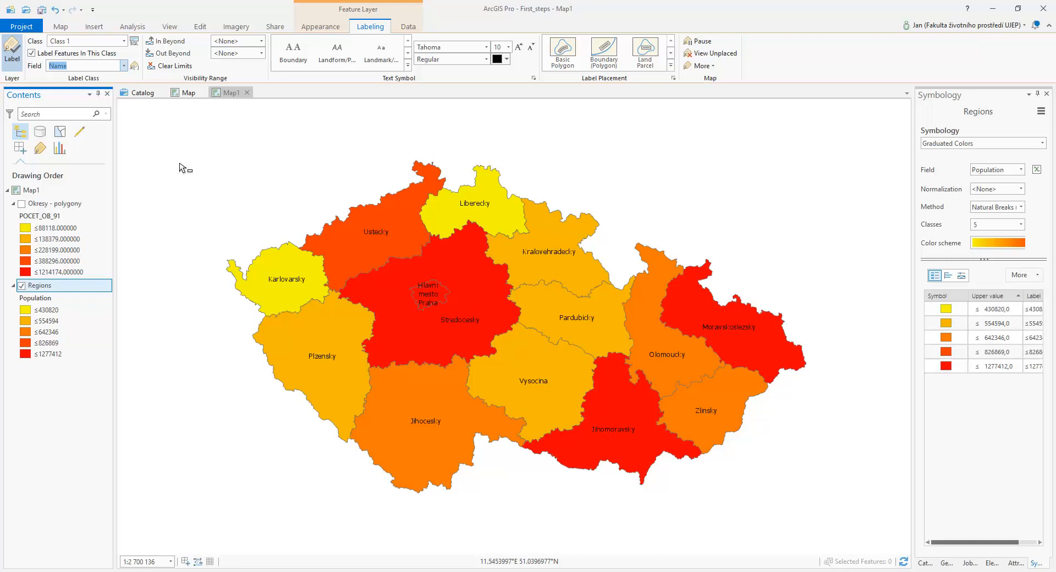
# Set the Regions label expression language to JScript, add the Population field after Name, and validate the expression
pyautogui.click(133, 66)
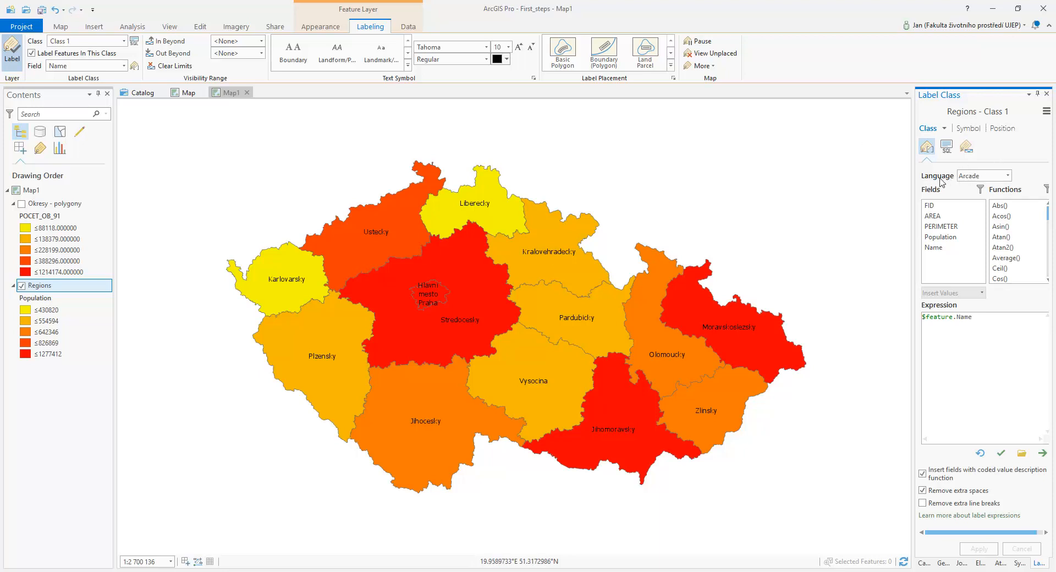
pyautogui.click(976, 176)
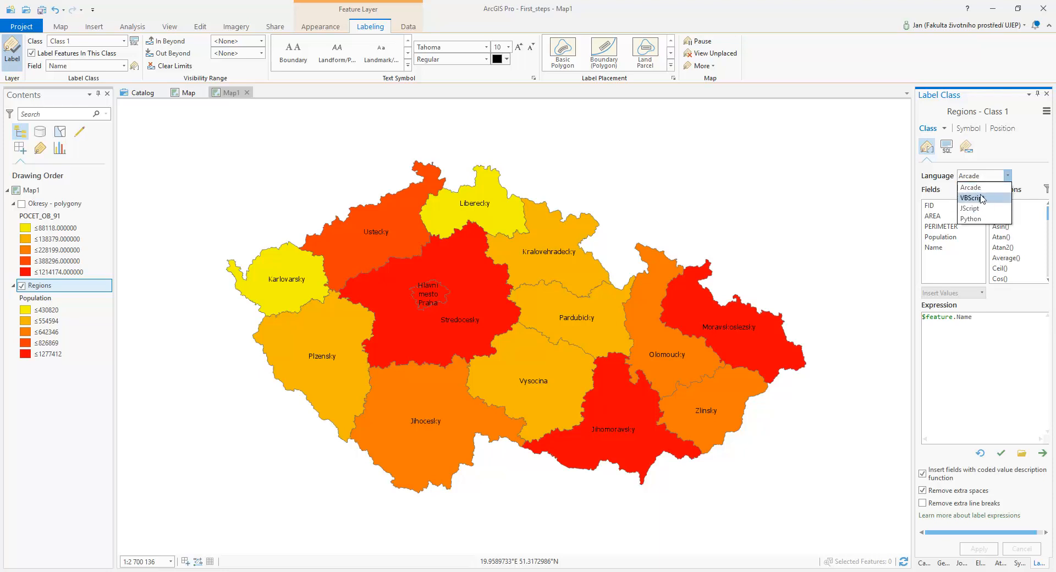
pyautogui.click(979, 210)
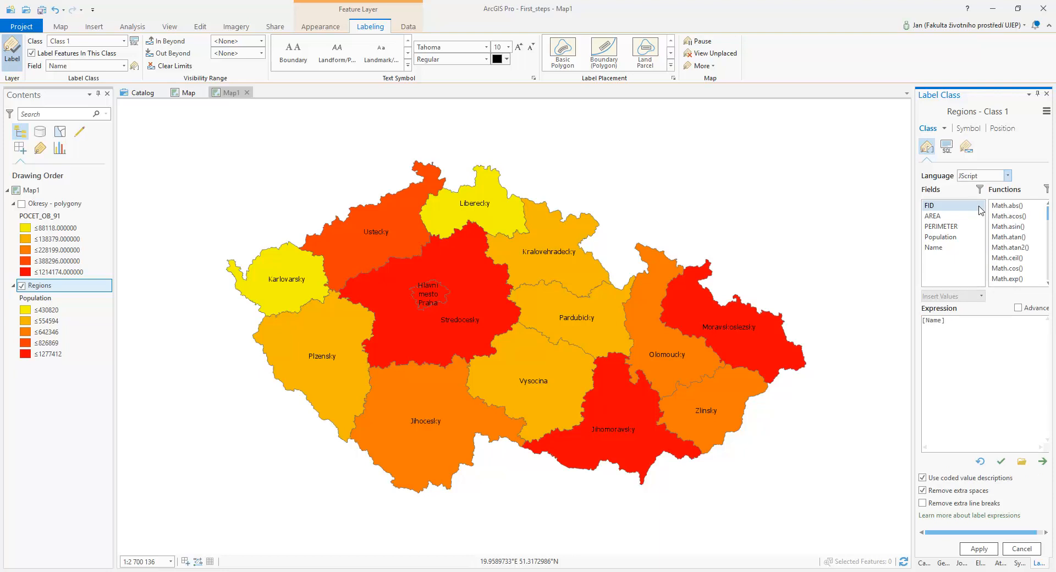
pyautogui.click(952, 325)
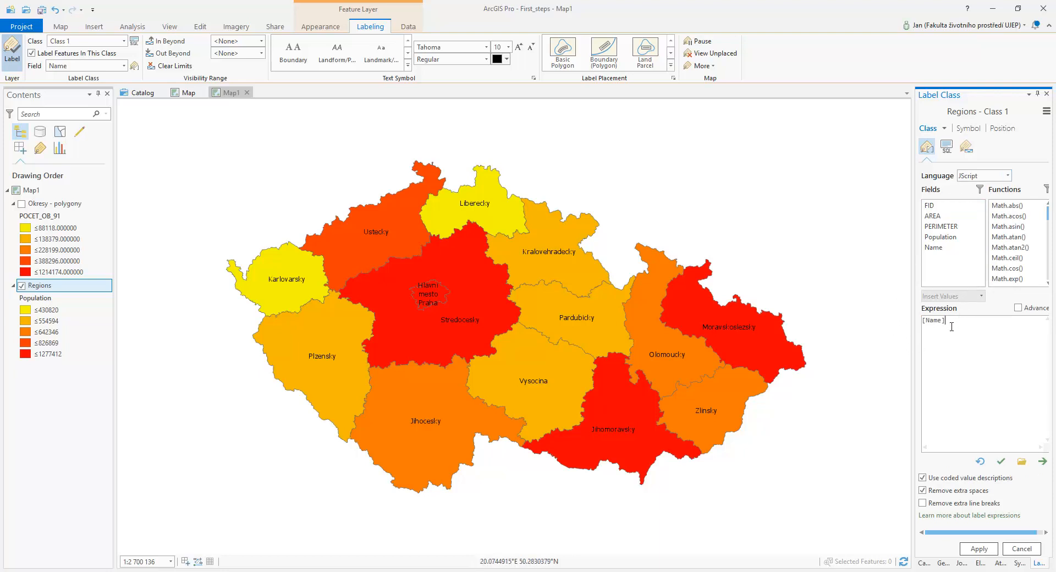
pyautogui.click(941, 237)
pyautogui.doubleClick(941, 237)
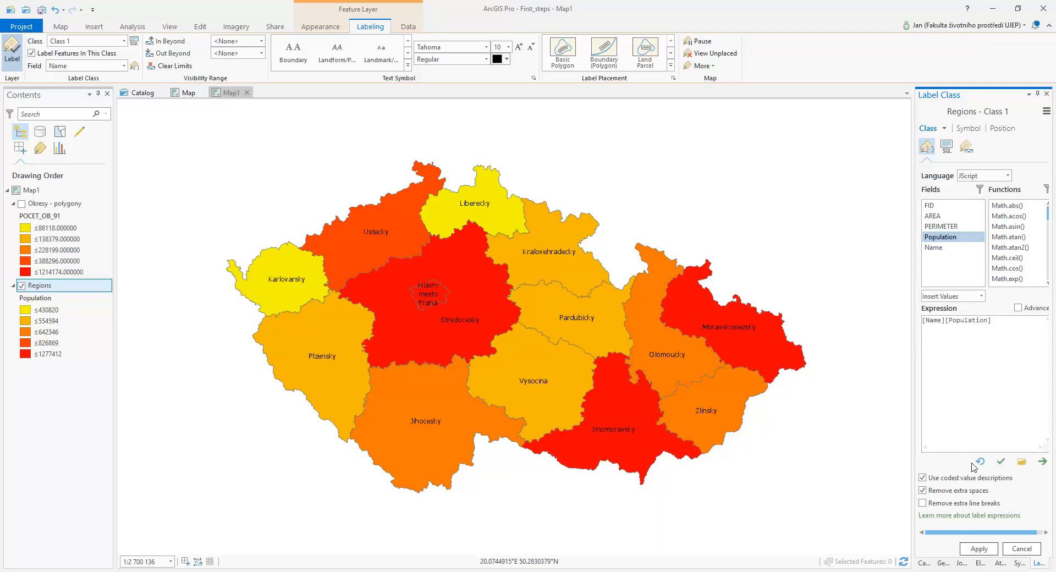
pyautogui.click(999, 465)
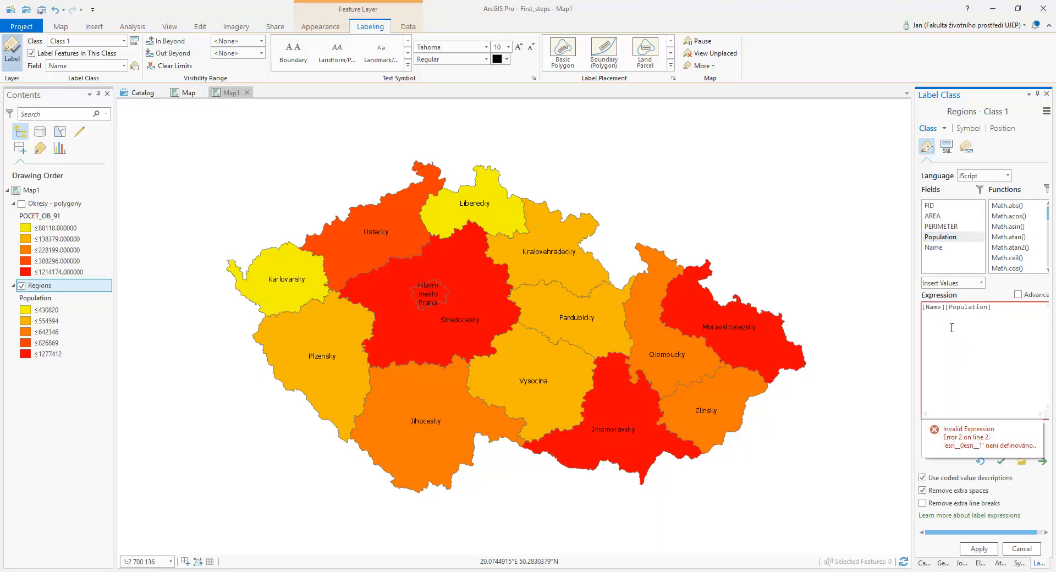
# Join the two fields as [Name]&[Population], validate the expression and apply it to the Regions labels
pyautogui.click(945, 309)
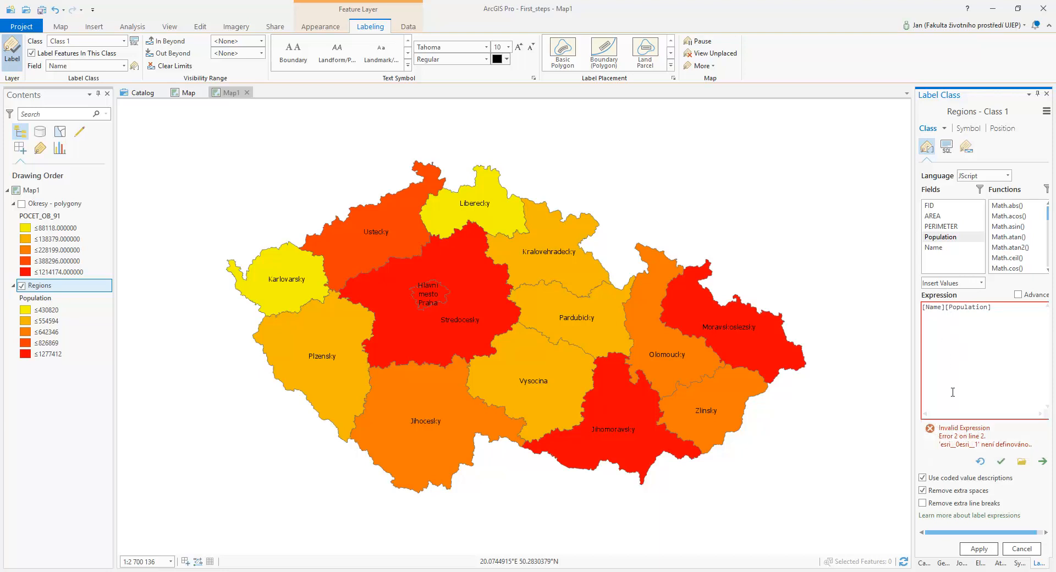
pyautogui.write('&')
pyautogui.click(1001, 461)
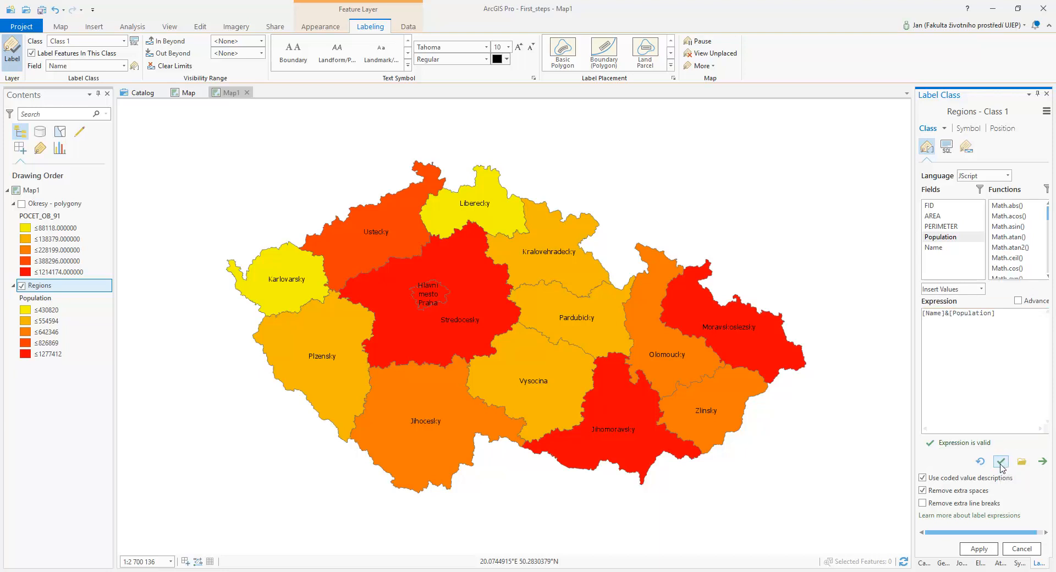
pyautogui.click(979, 549)
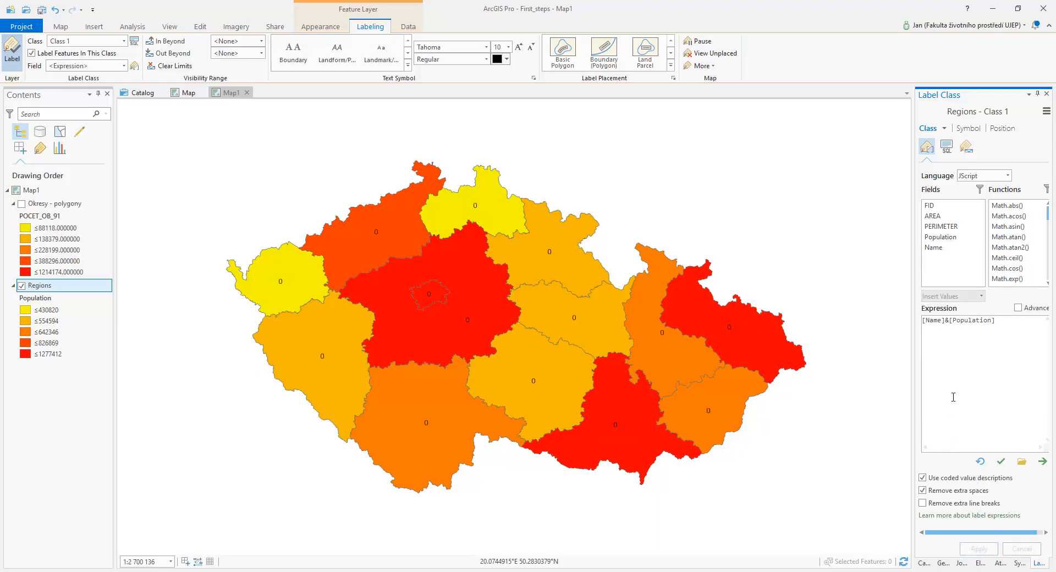
# Switch the label expression language to VBScript and apply the expression [Name] & " " & [Population]
pyautogui.click(1007, 176)
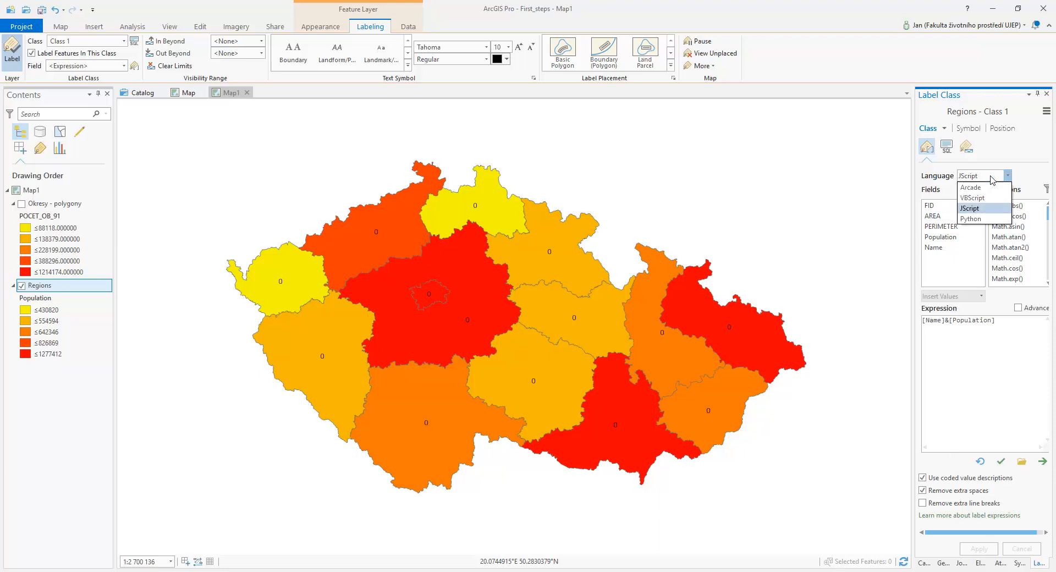
pyautogui.click(972, 197)
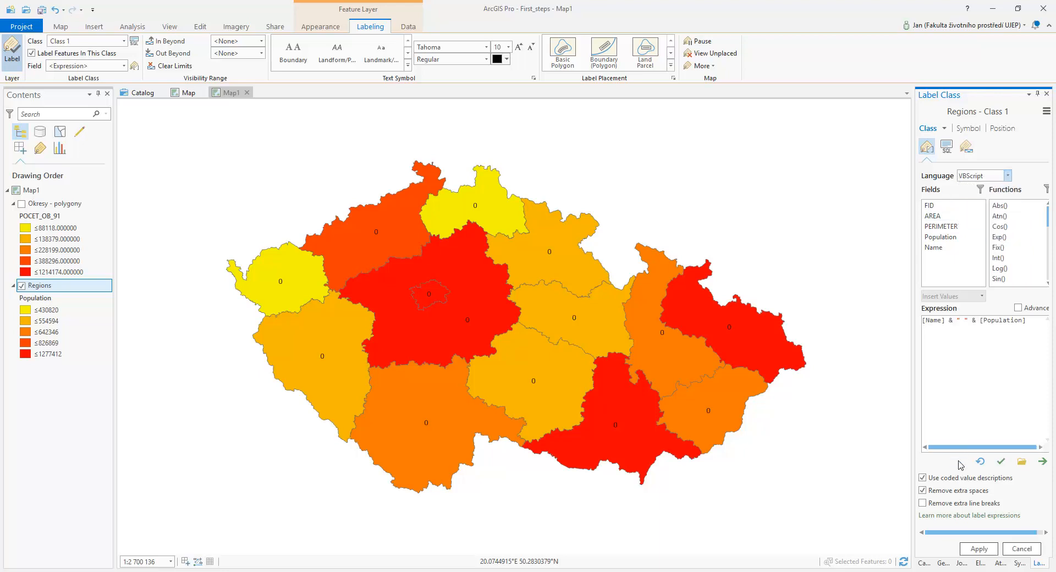
pyautogui.click(972, 547)
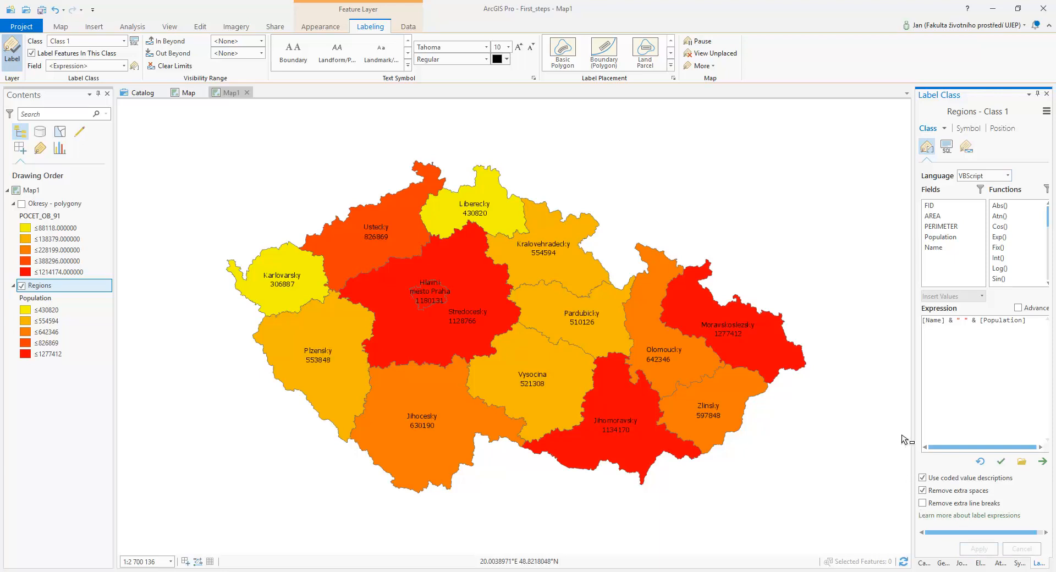
# Add a semicolon to the label separator so the expression reads [Name] & "; " & [Population], and apply it
pyautogui.click(965, 320)
pyautogui.write(';')
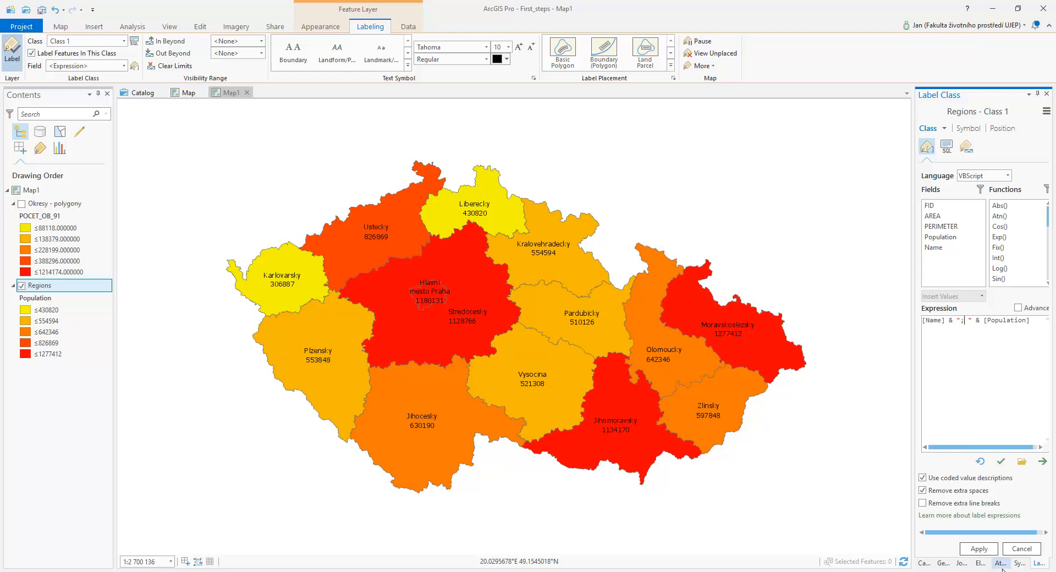
pyautogui.click(979, 549)
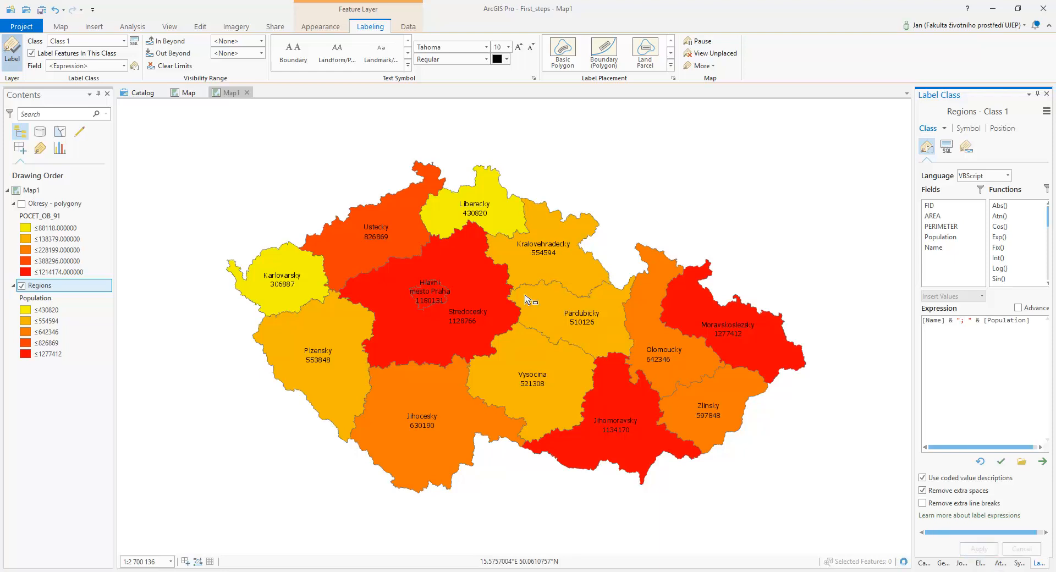
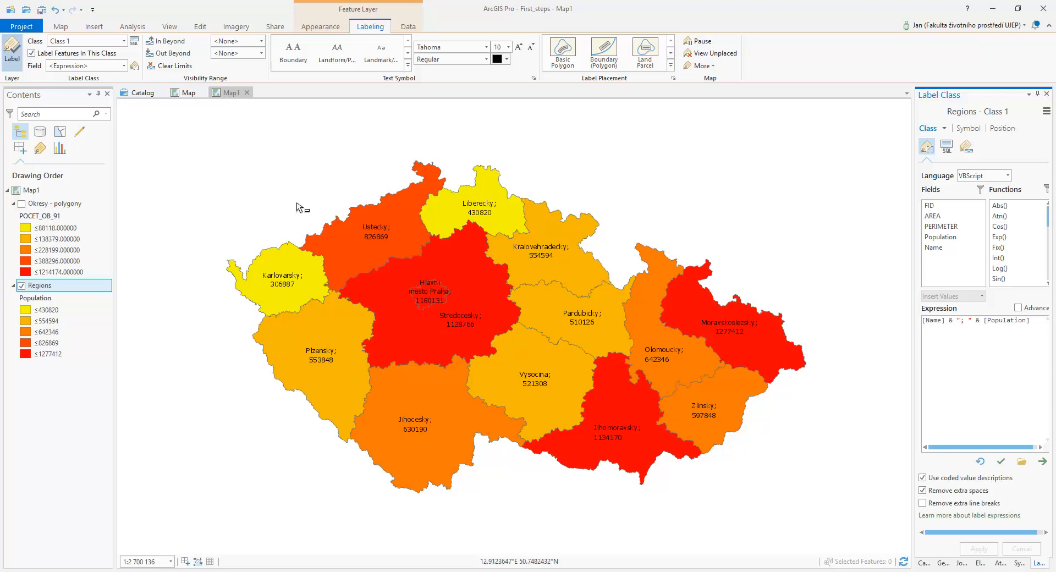
# Create a new ISO landscape A4 layout in the project
pyautogui.click(104, 28)
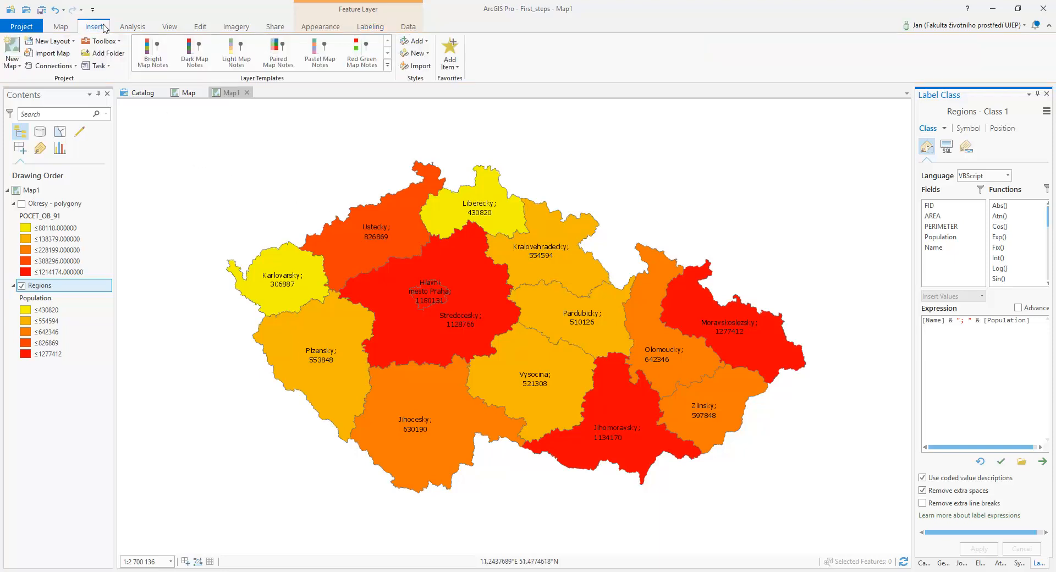
pyautogui.click(61, 43)
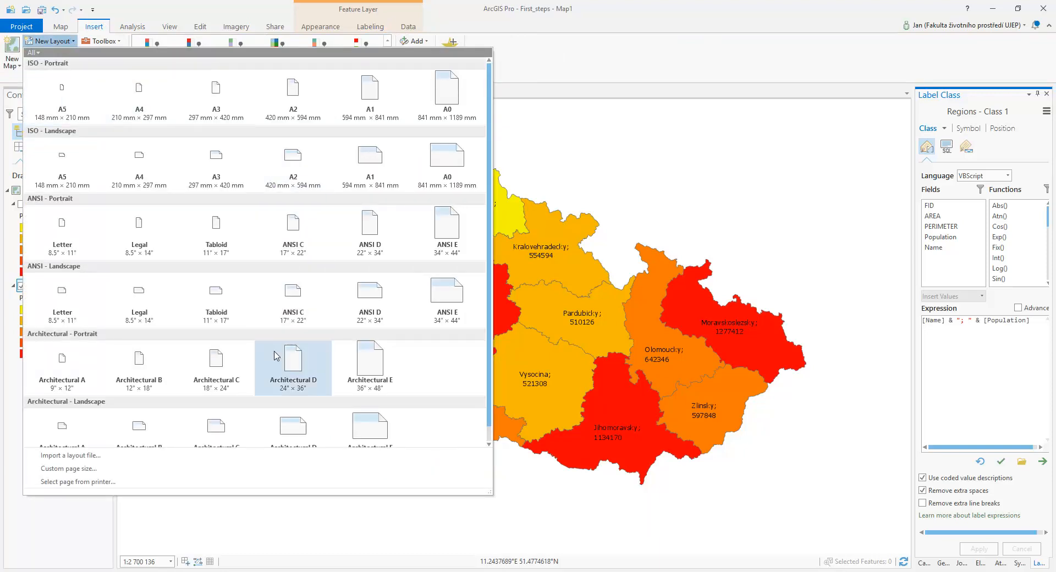
pyautogui.click(146, 170)
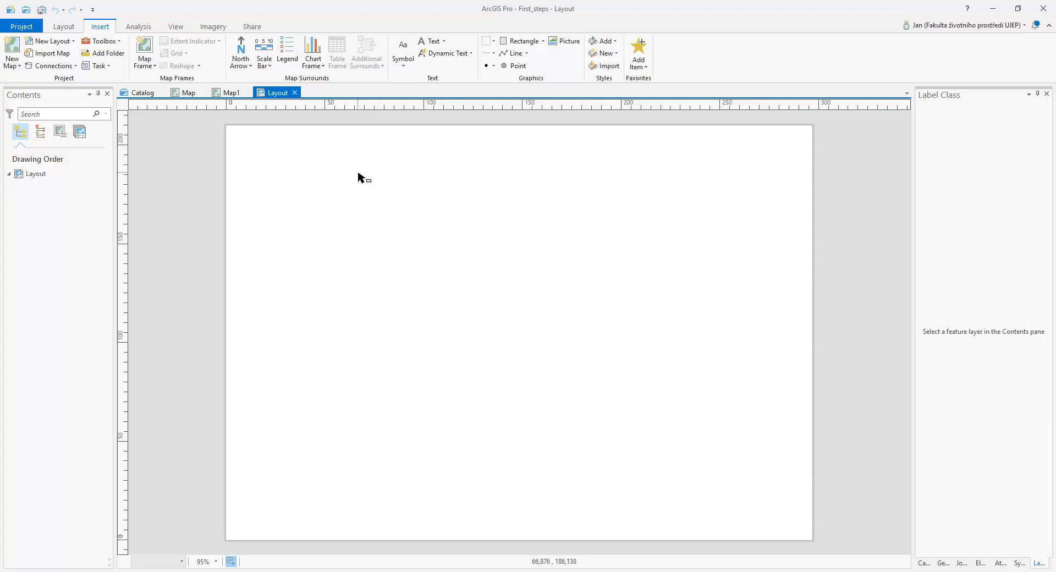
# Review the Map and Map1 views, and insert a map frame of Map1 into the A4 layout
pyautogui.click(176, 96)
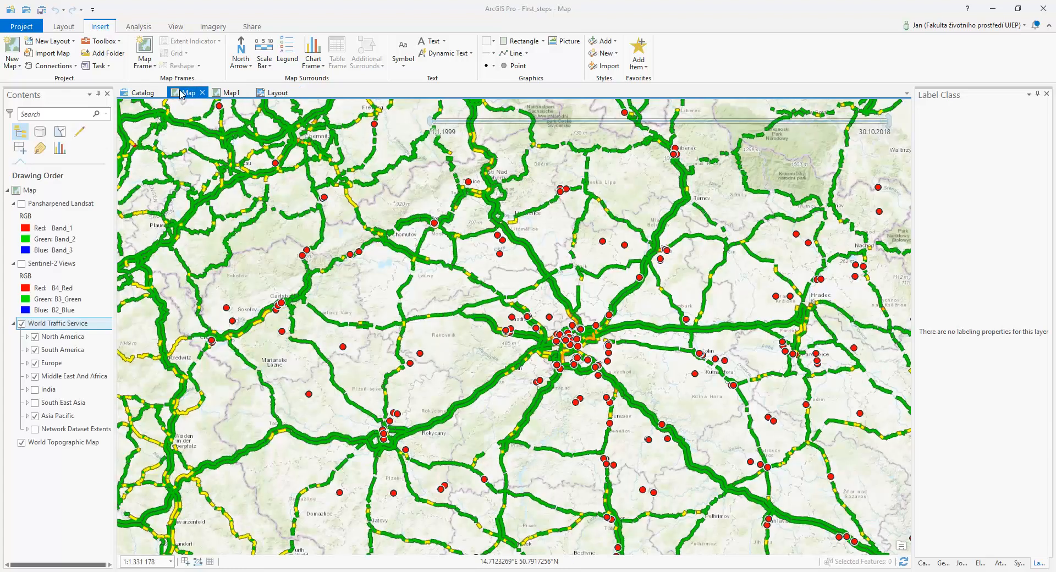
pyautogui.click(230, 92)
pyautogui.click(276, 97)
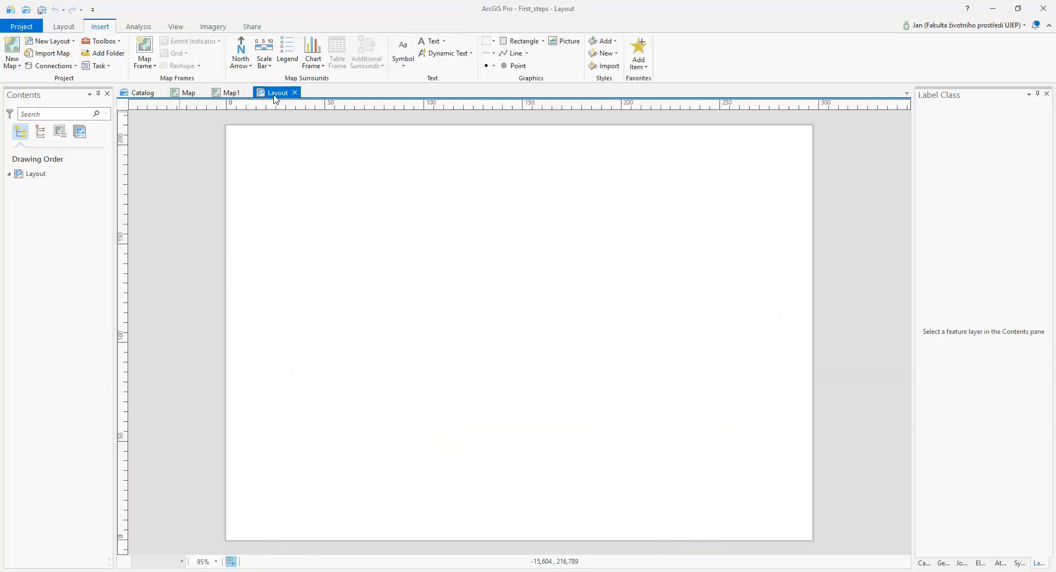
pyautogui.click(145, 49)
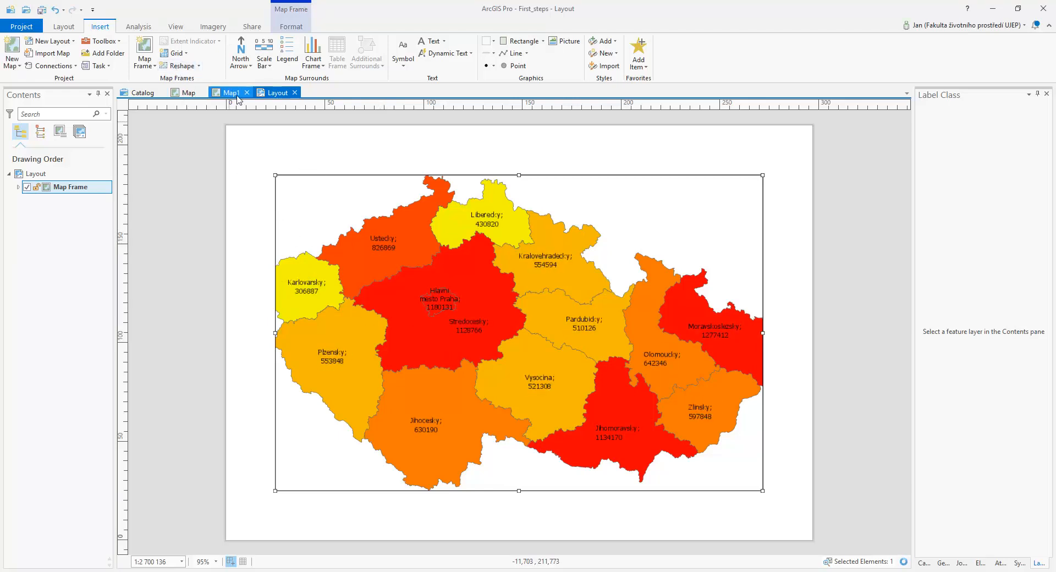
# Try adding a second map frame with the Default extent of Map, and delete it from the layout
pyautogui.click(145, 64)
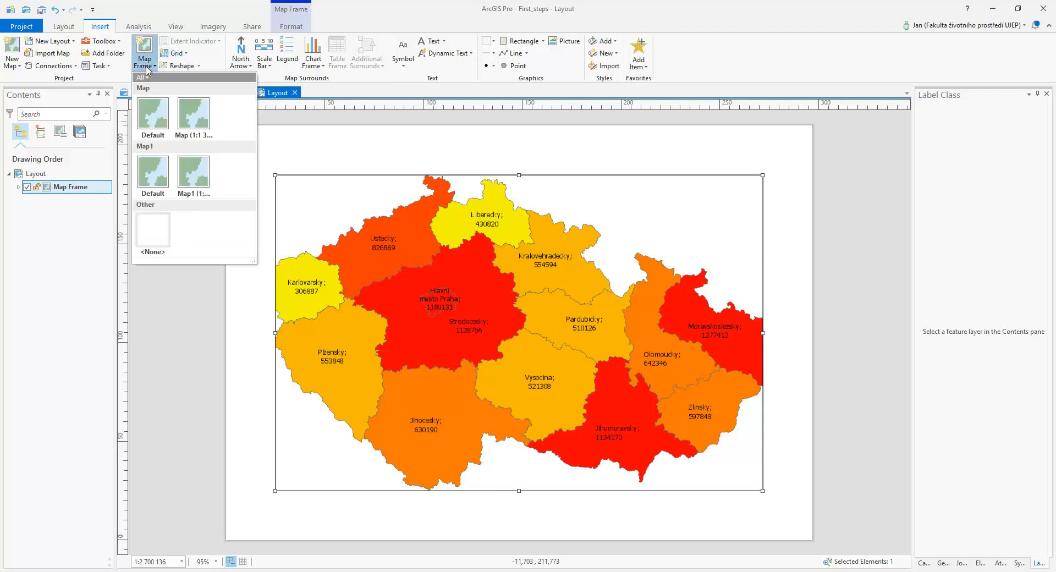
pyautogui.click(149, 70)
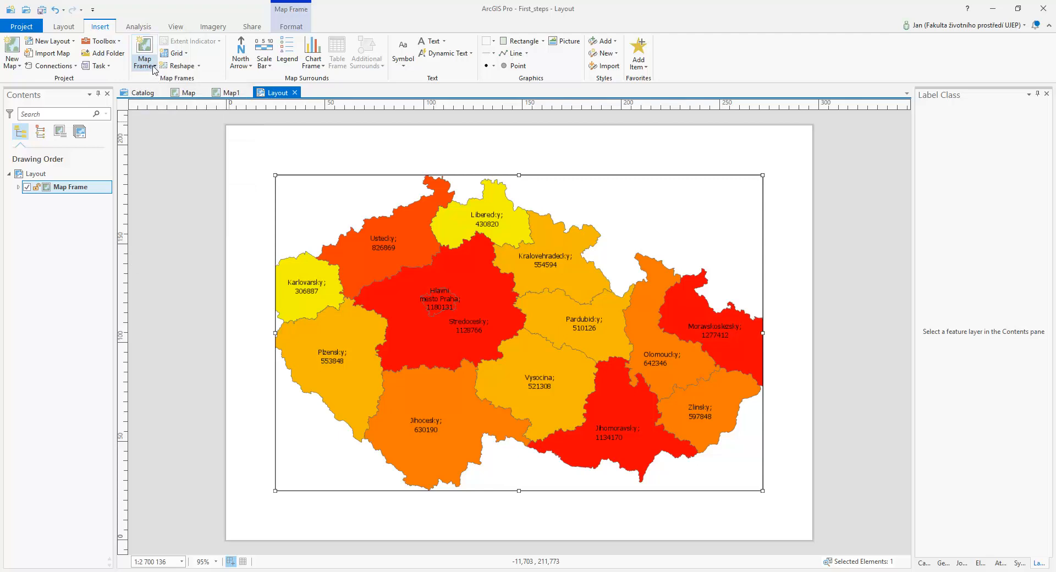
pyautogui.click(154, 67)
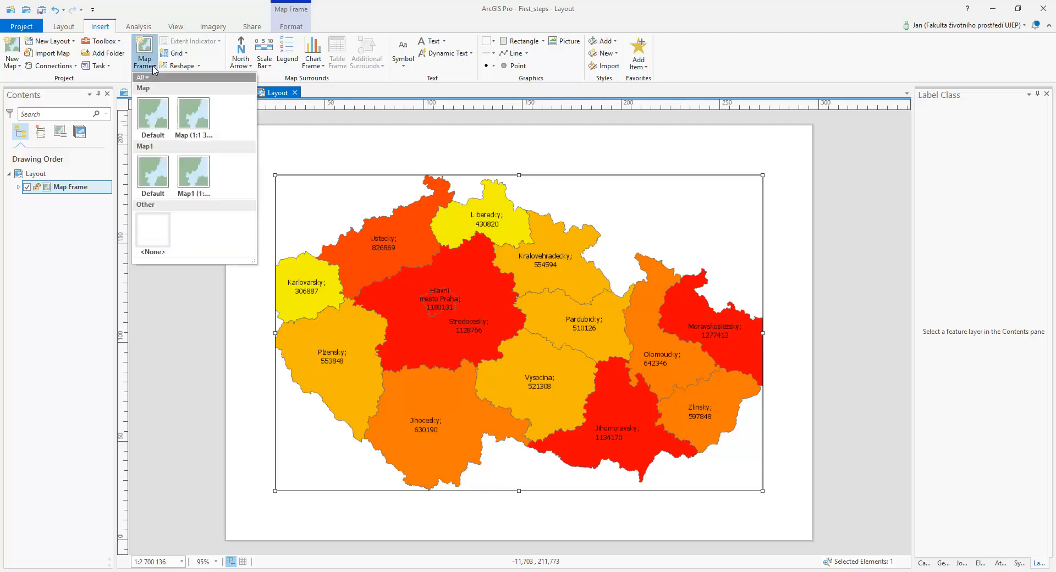
pyautogui.click(149, 118)
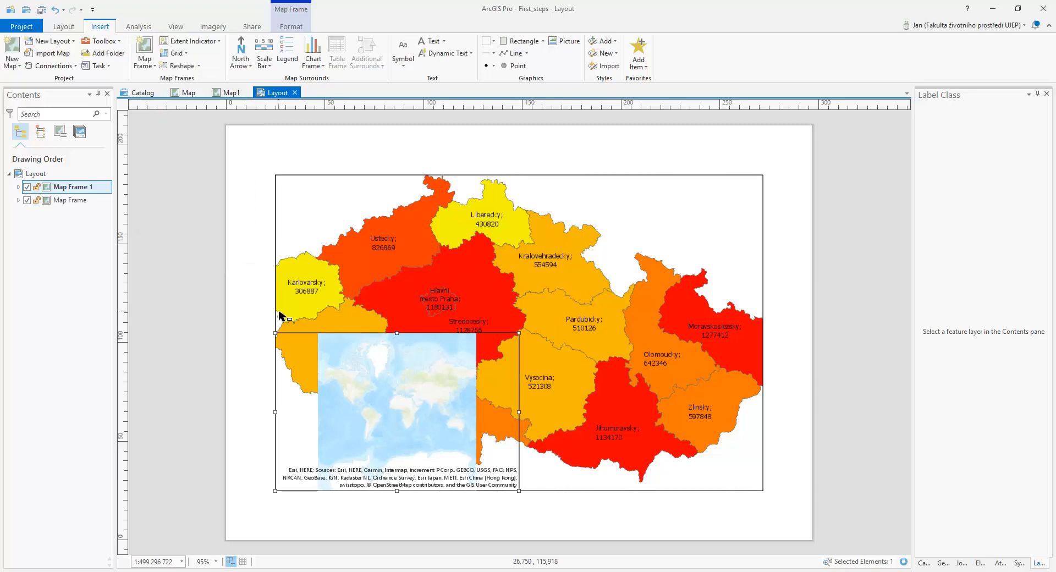
pyautogui.press('Delete')
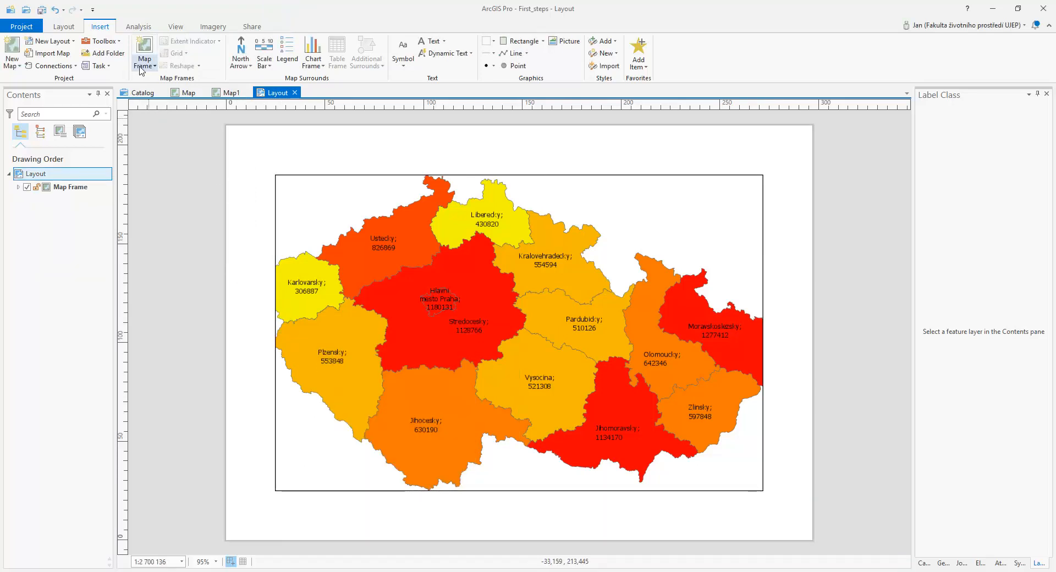
# Try adding a second map frame with the current view extent of Map, and delete it from the layout
pyautogui.click(144, 57)
pyautogui.click(199, 115)
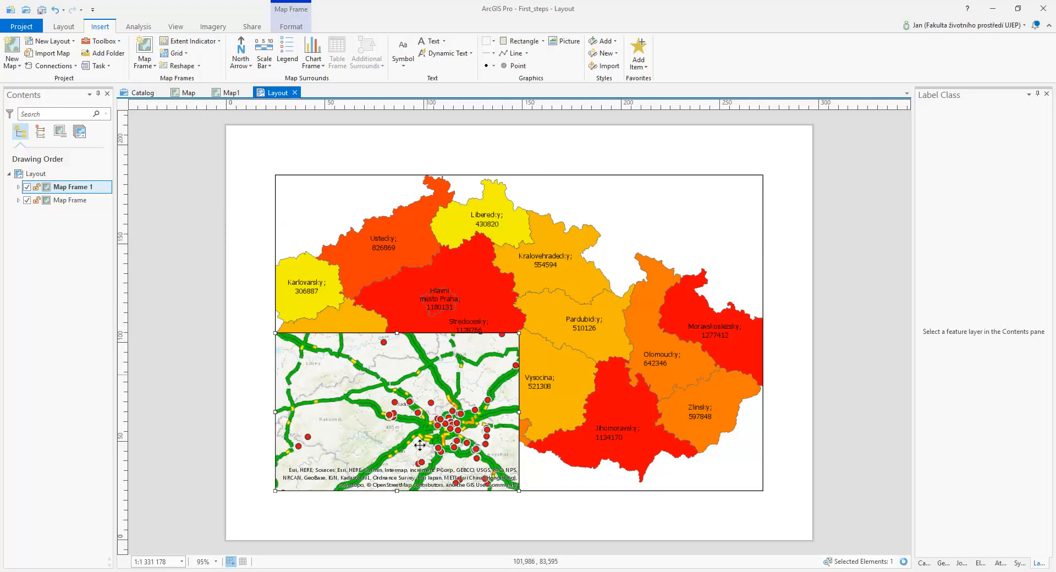
pyautogui.click(144, 61)
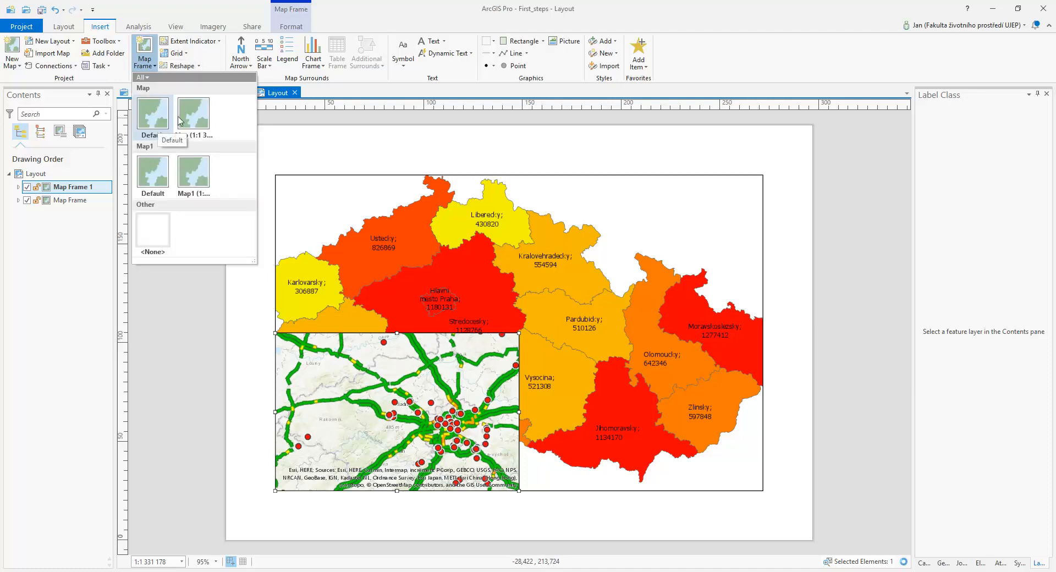
pyautogui.click(447, 417)
pyautogui.press('Delete')
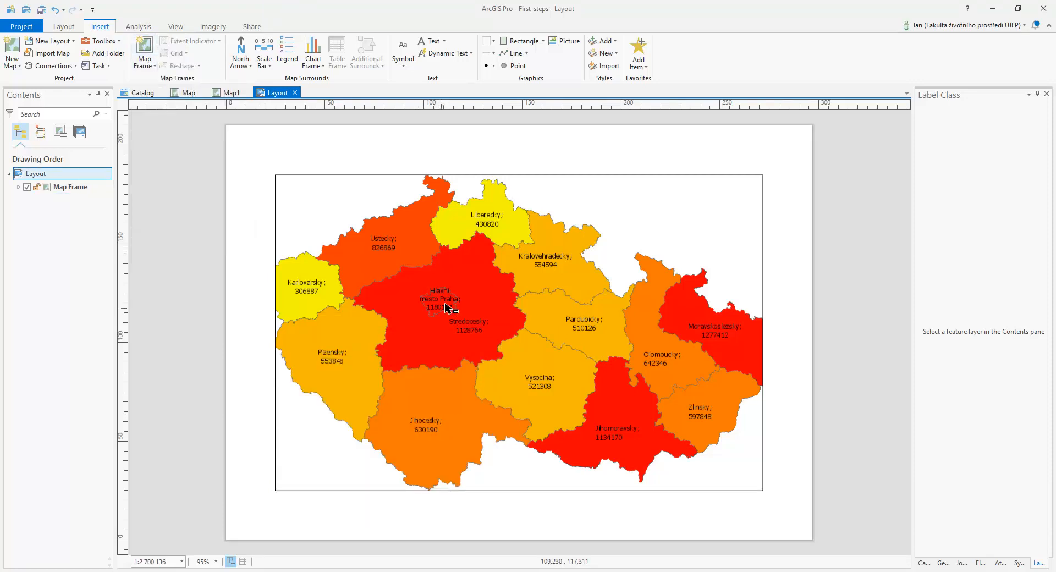
# Move the regions map frame higher on the page, to about X 26 mm and Y 36 mm
pyautogui.click(507, 307)
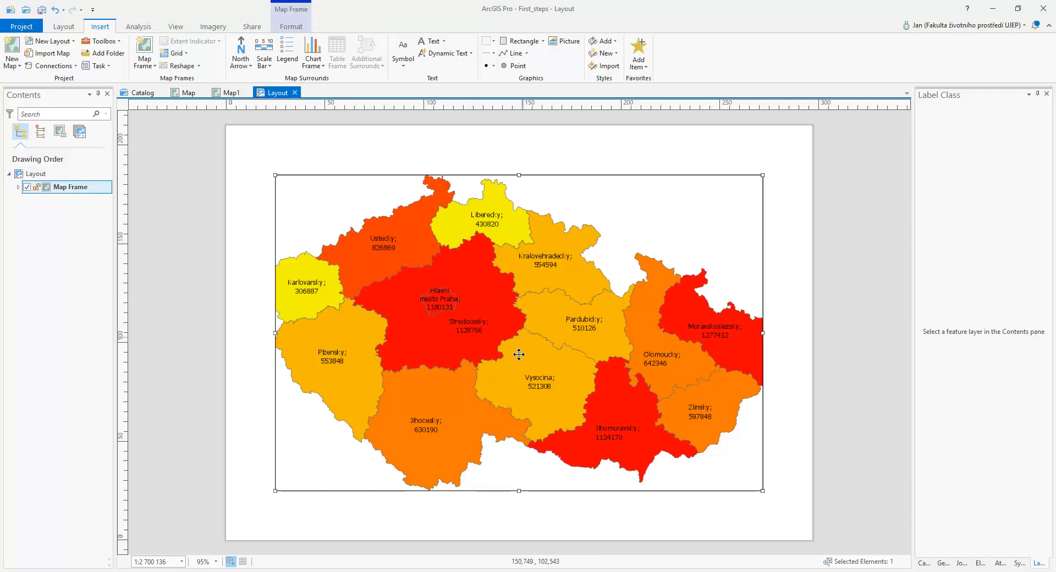
pyautogui.moveTo(516, 345); pyautogui.dragTo(488, 320)
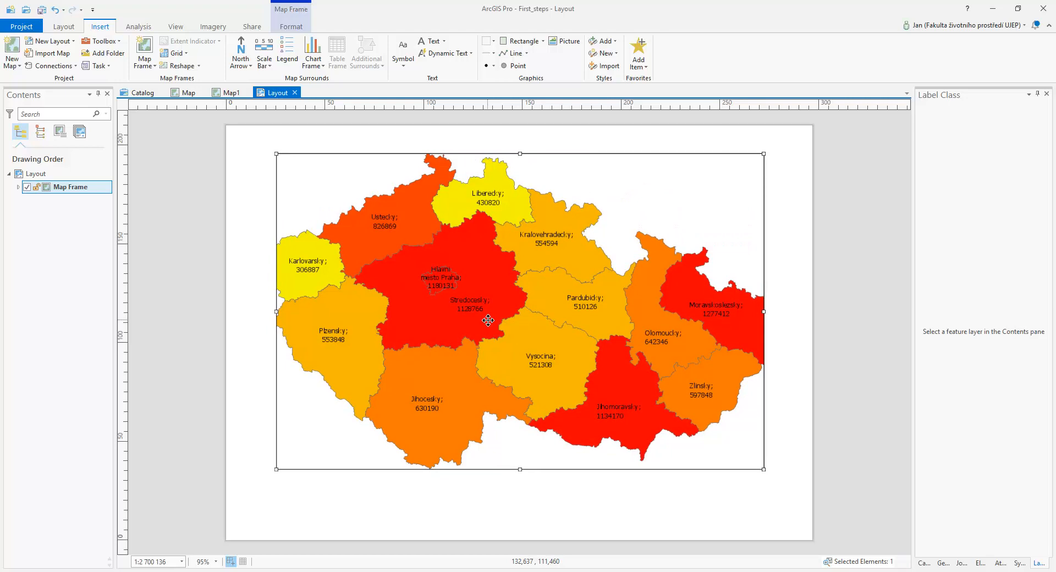
pyautogui.click(291, 28)
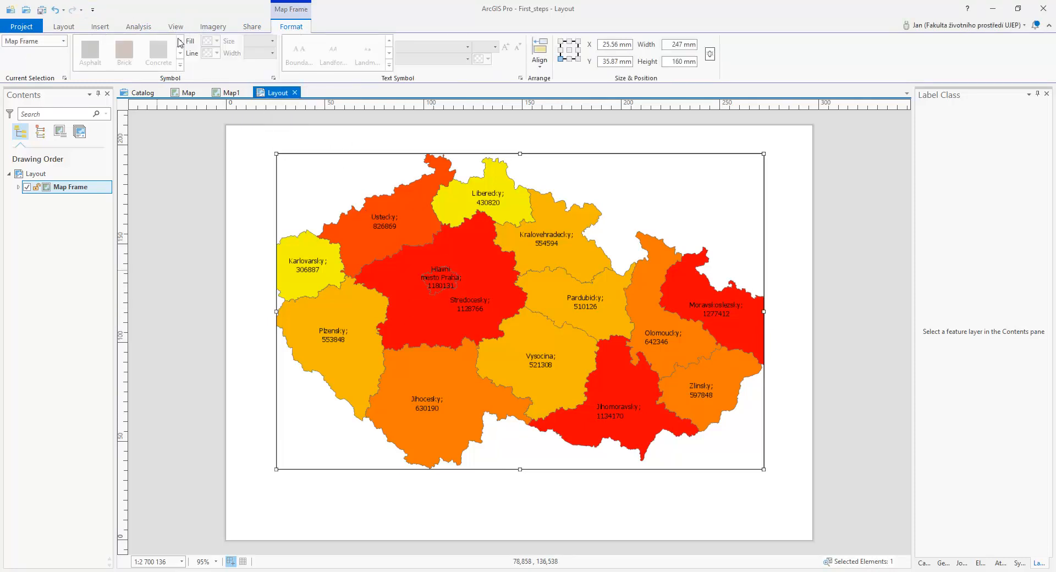
pyautogui.click(101, 28)
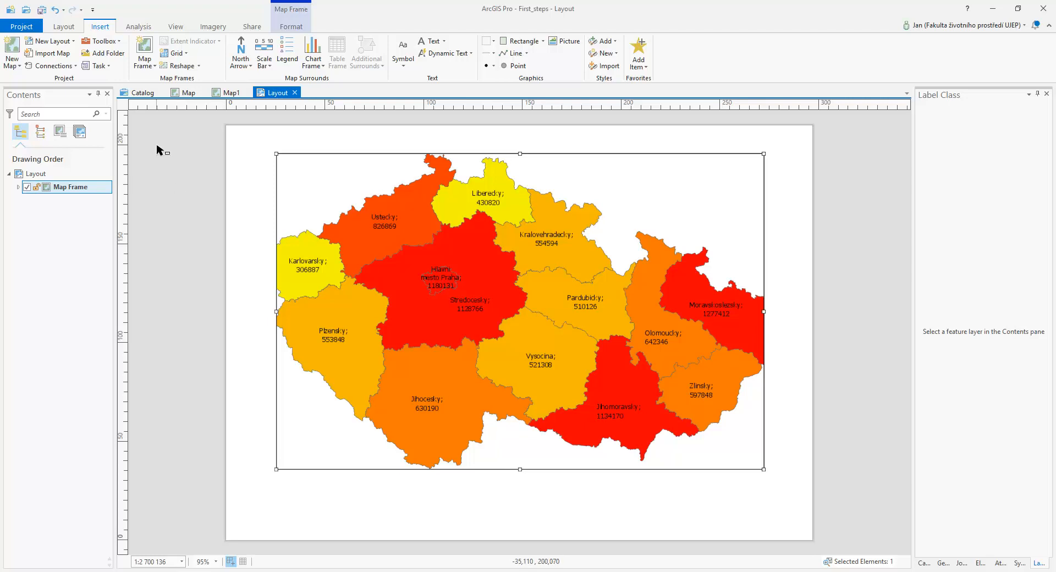
# Activate the map frame, zoom its map out to 1:3 240 163 so all regions fit inside, and close the activation
pyautogui.click(64, 27)
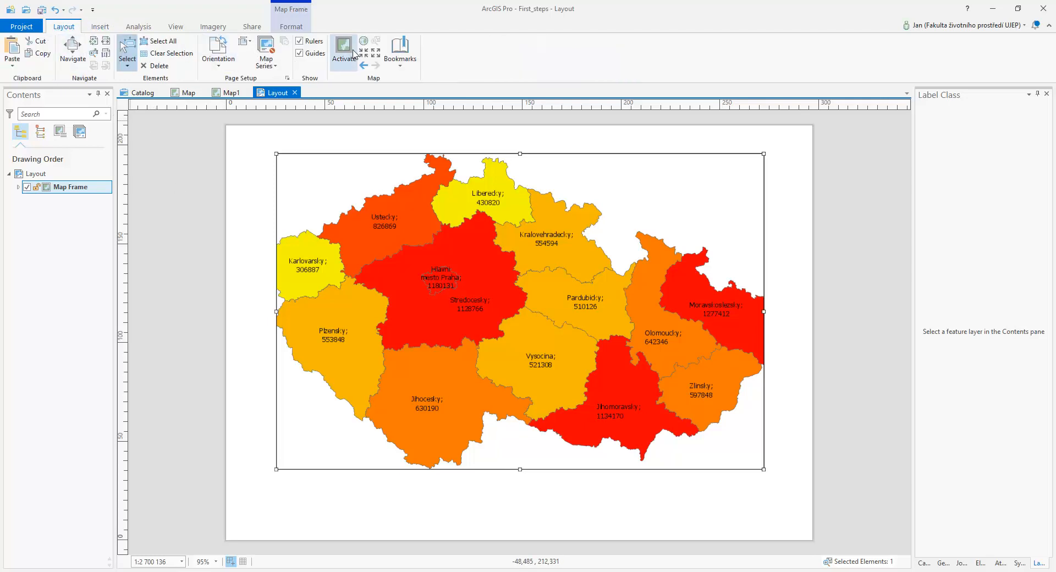
pyautogui.click(344, 52)
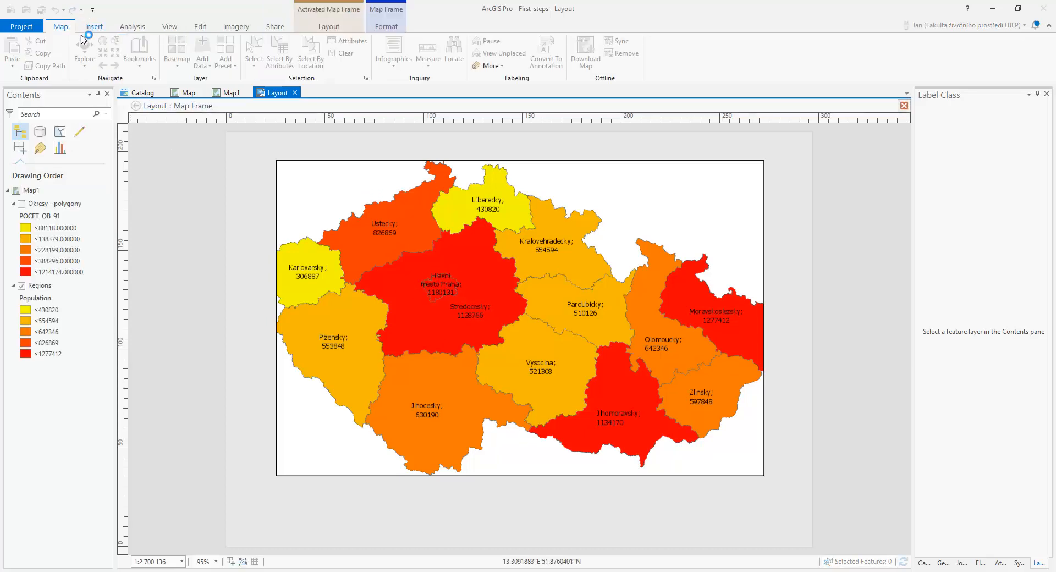
pyautogui.click(88, 50)
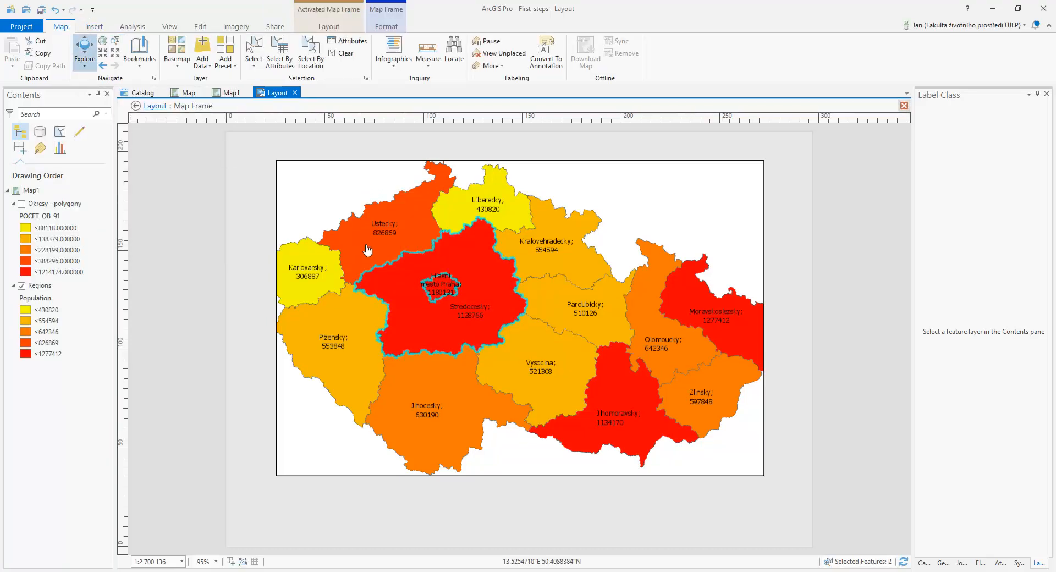
pyautogui.click(344, 53)
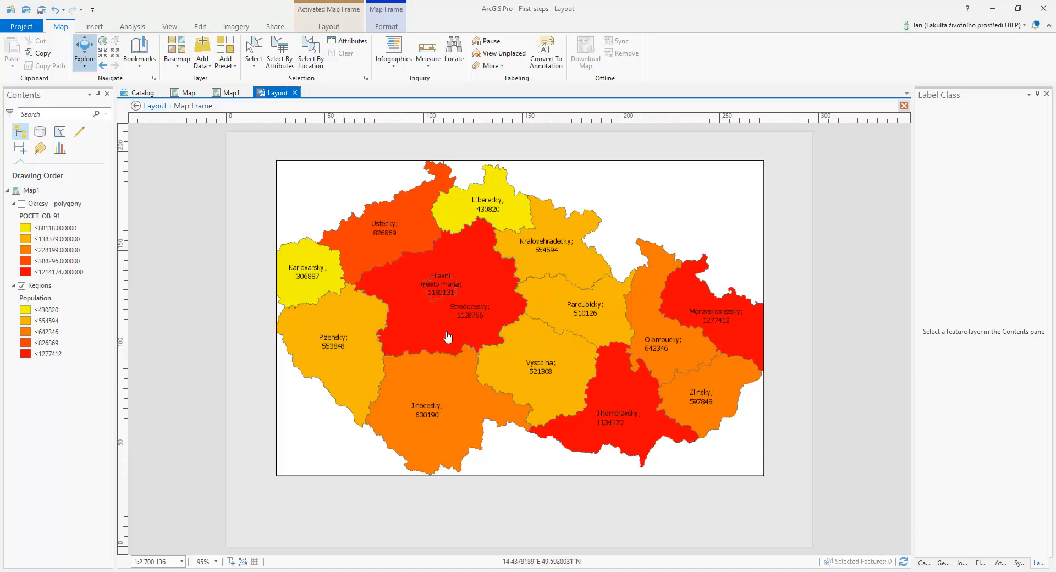
pyautogui.moveTo(457, 313); pyautogui.dragTo(499, 310)
pyautogui.scroll(-2, 498, 306)
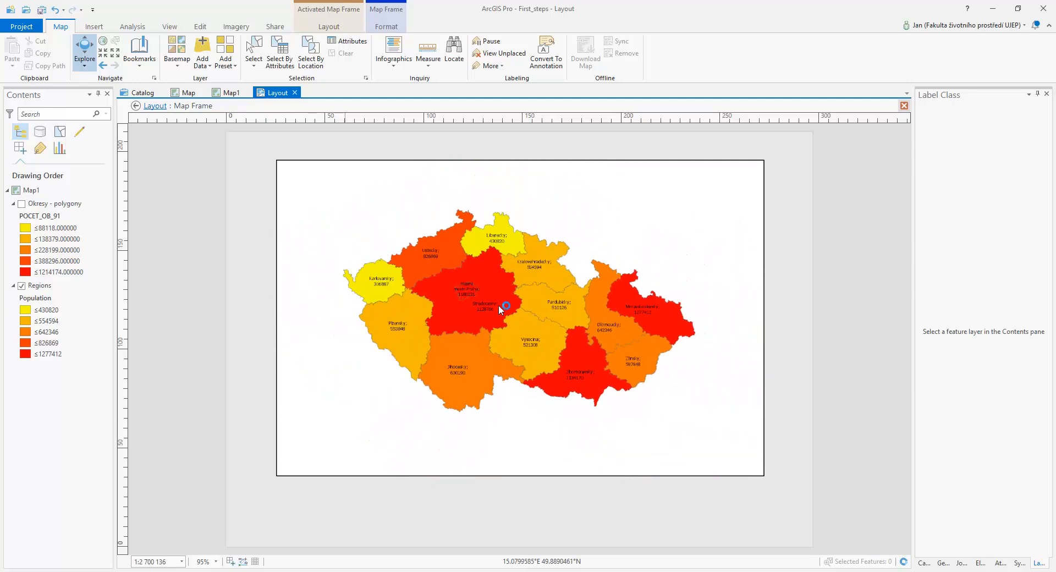
pyautogui.scroll(2, 498, 306)
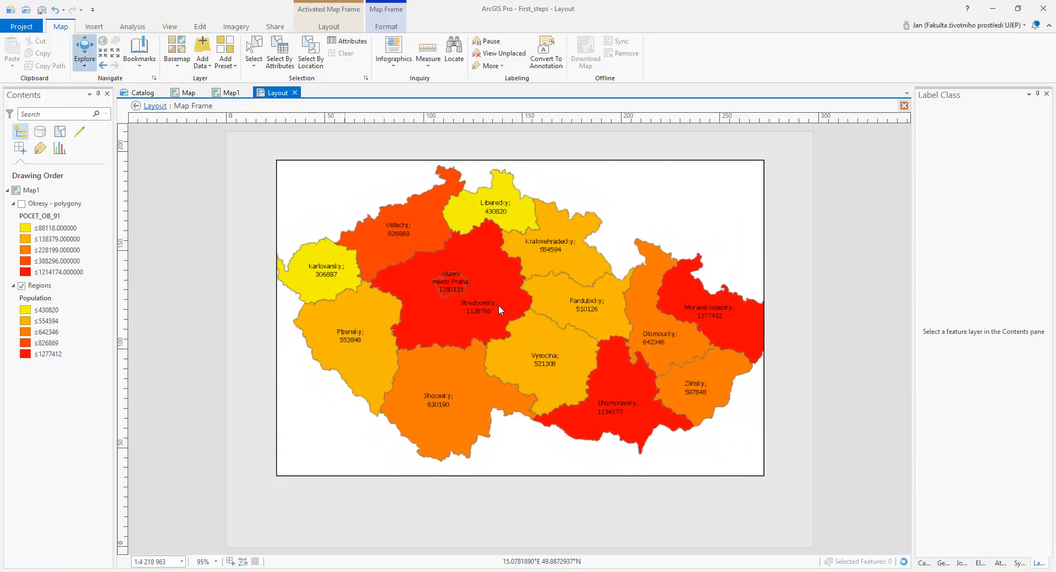
pyautogui.click(114, 55)
pyautogui.click(114, 55)
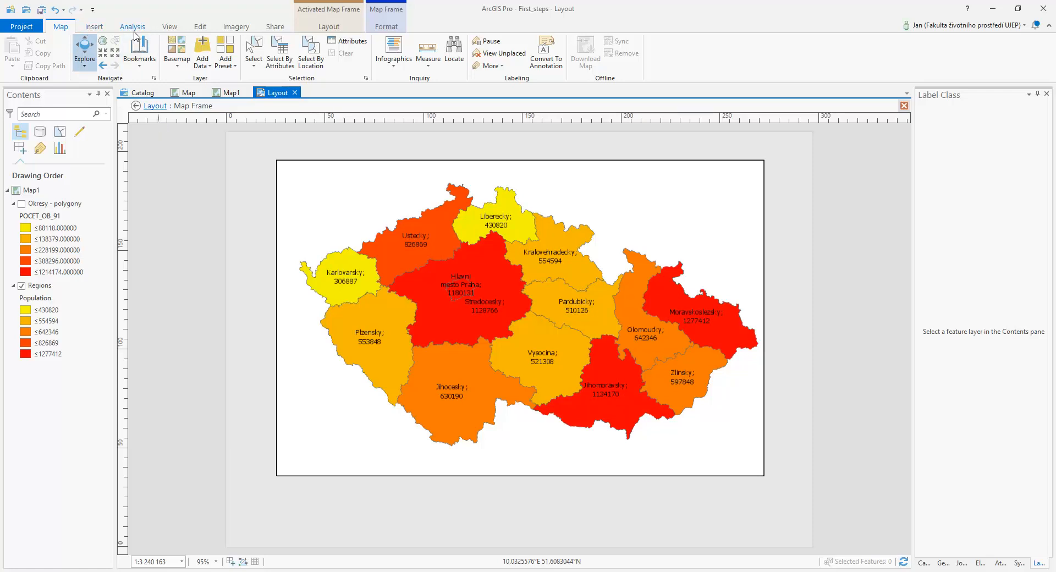
pyautogui.click(339, 28)
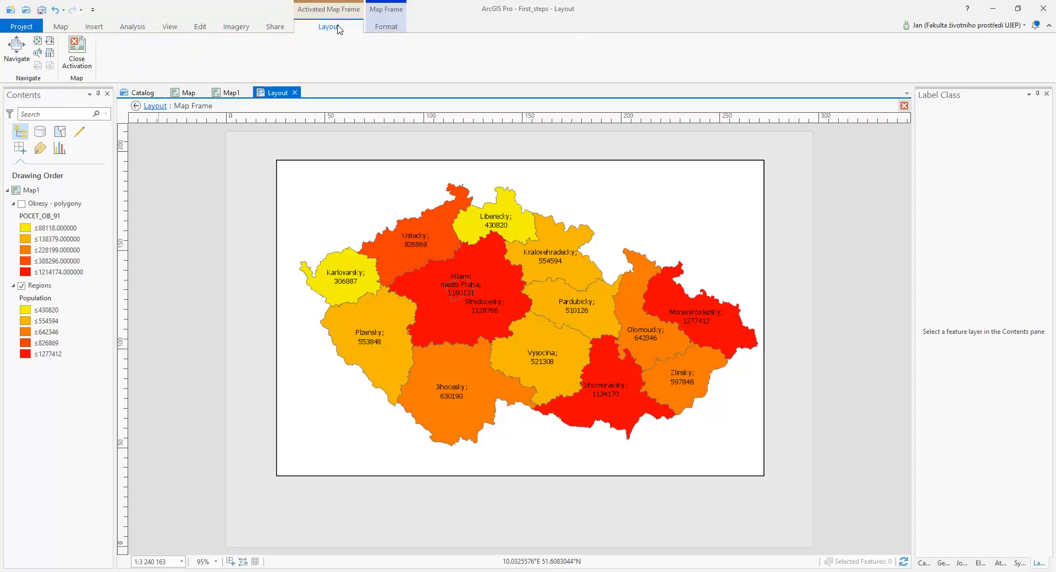
pyautogui.click(78, 50)
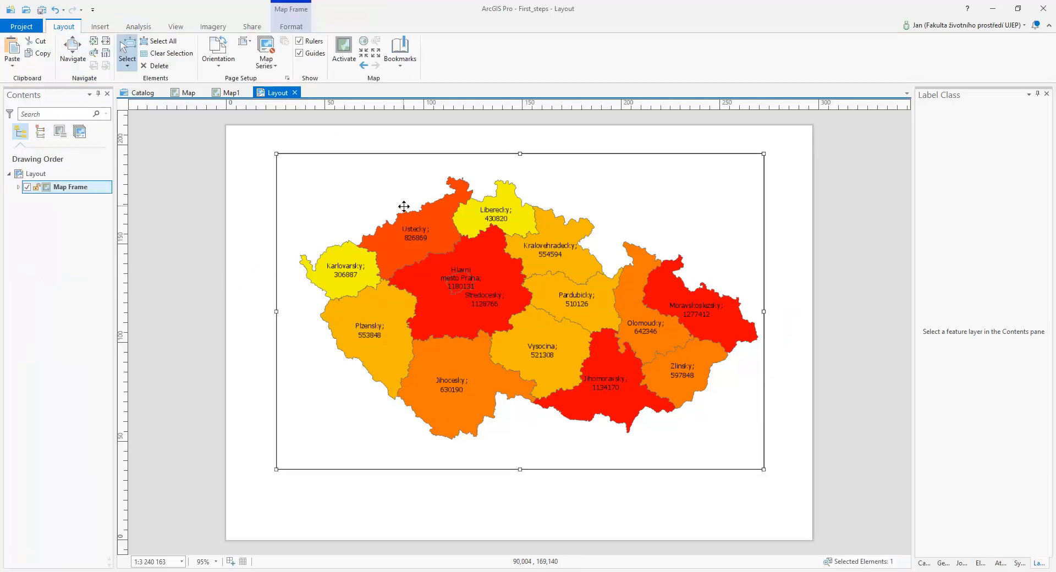
# Reposition the map frame near the middle of the page, leaving free space below it
pyautogui.moveTo(441, 262)
pyautogui.mouseDown()
pyautogui.moveTo(401, 268)
pyautogui.moveTo(462, 268)
pyautogui.moveTo(451, 265)
pyautogui.mouseUp()
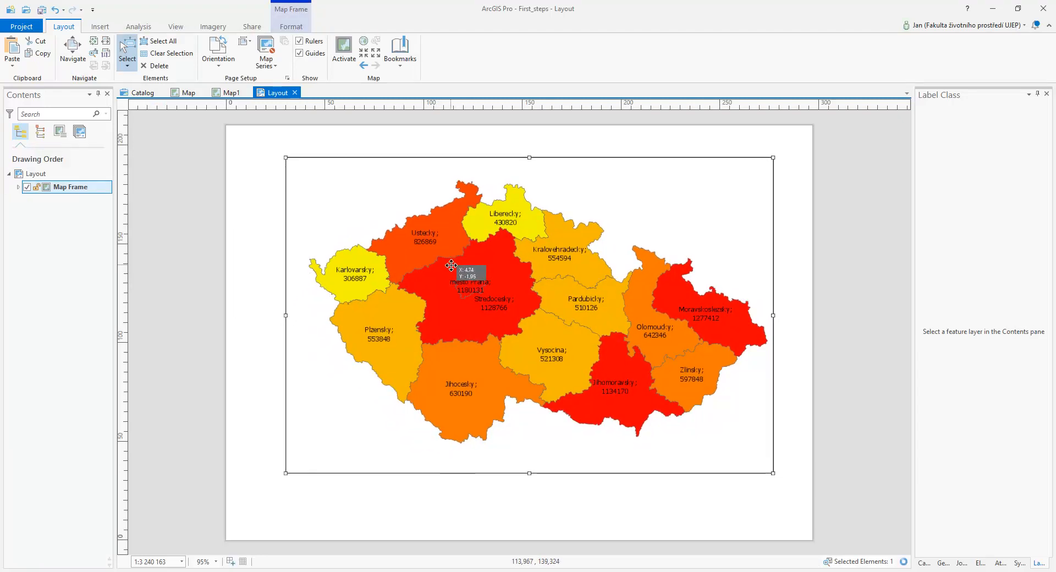
pyautogui.click(100, 30)
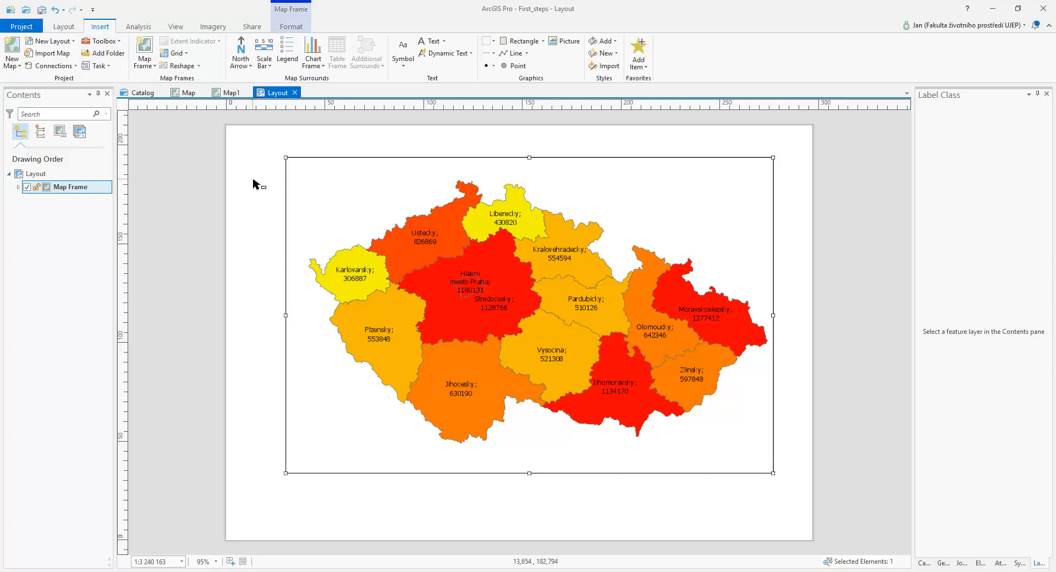
pyautogui.moveTo(556, 236); pyautogui.dragTo(539, 239)
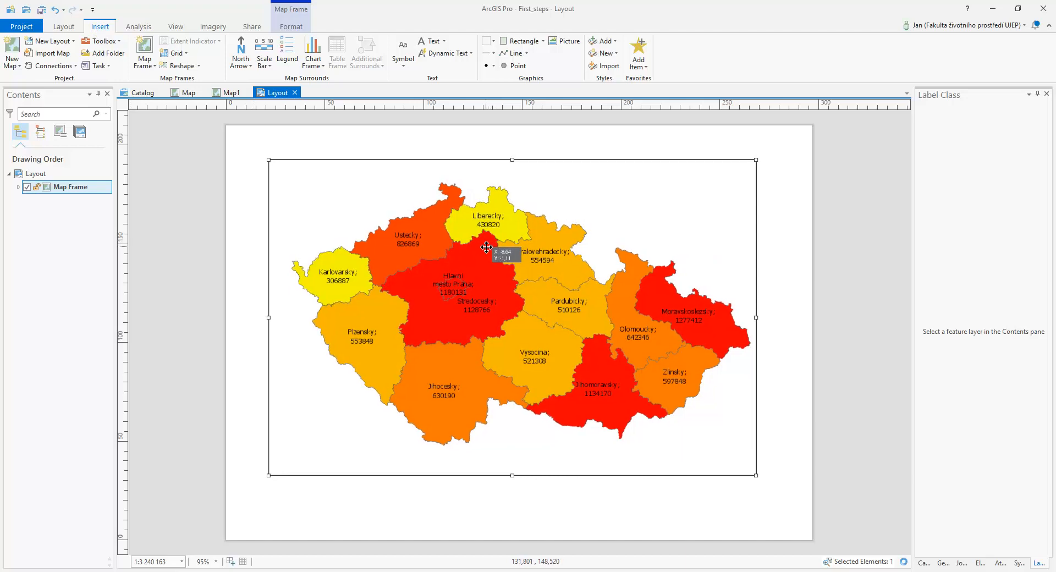
# Place a Scale Line 2 Metric scale bar centred below the map frame and open its formatting options
pyautogui.click(264, 65)
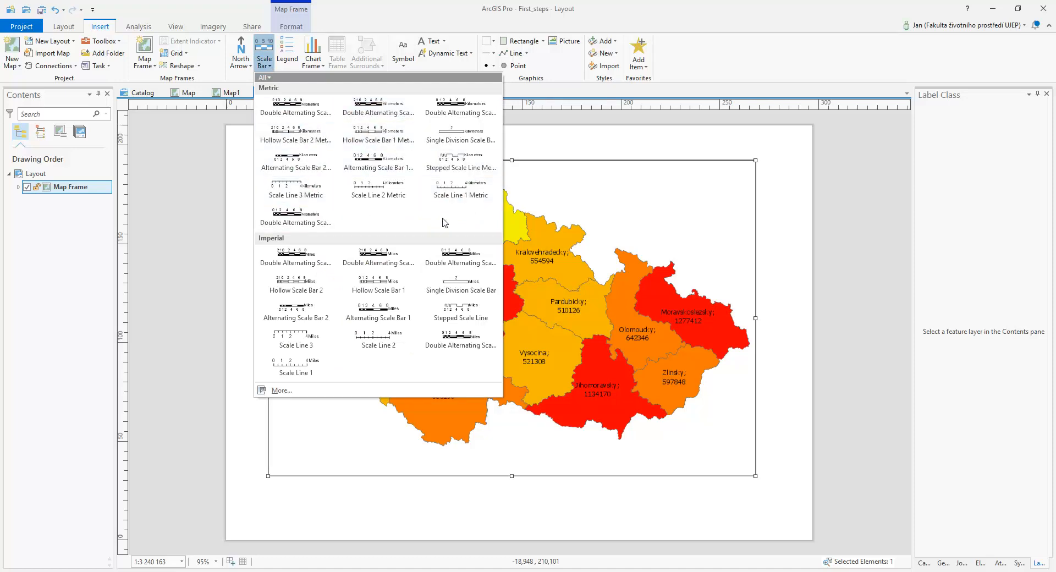
pyautogui.click(368, 189)
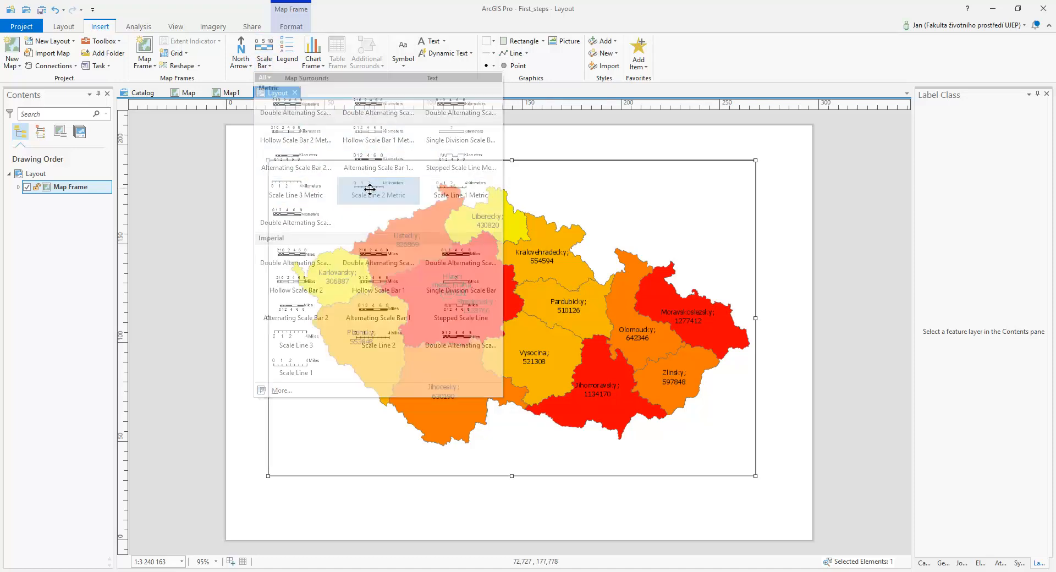
pyautogui.click(616, 321)
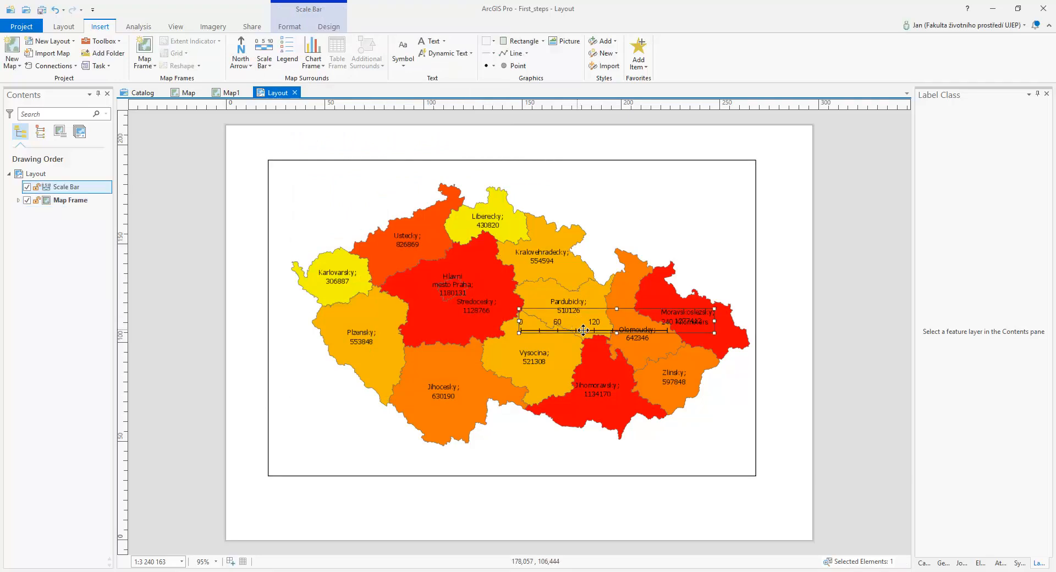
pyautogui.moveTo(579, 341); pyautogui.dragTo(495, 514)
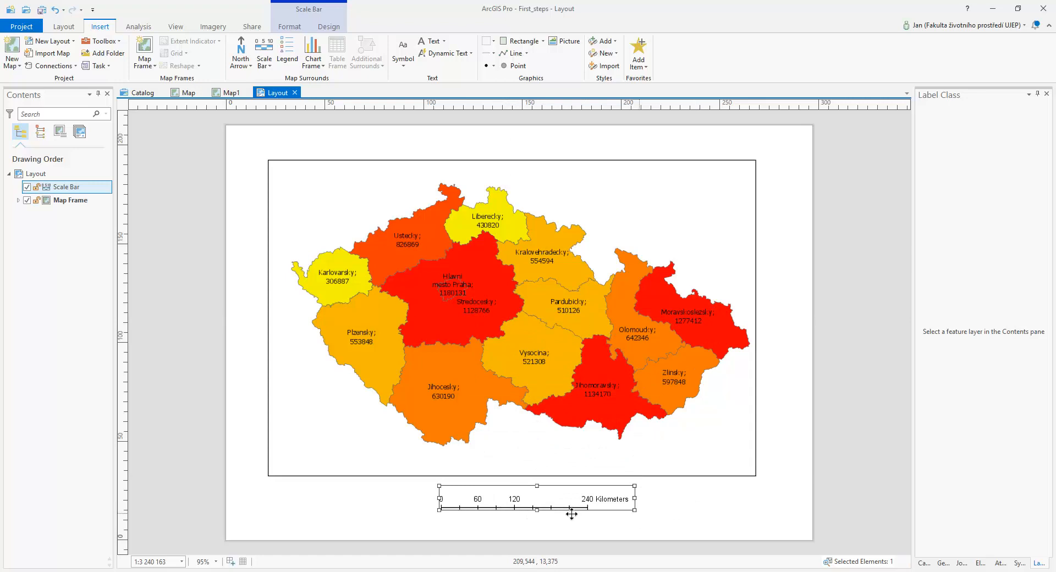
pyautogui.doubleClick(556, 506)
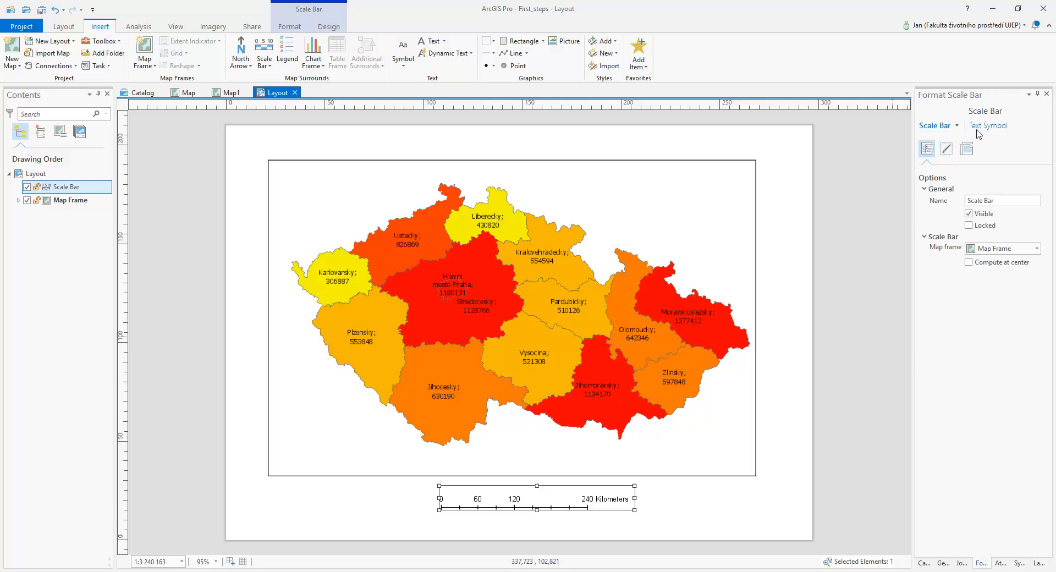
# Review the scale bar's display, placement, text symbol and general formatting options
pyautogui.click(947, 150)
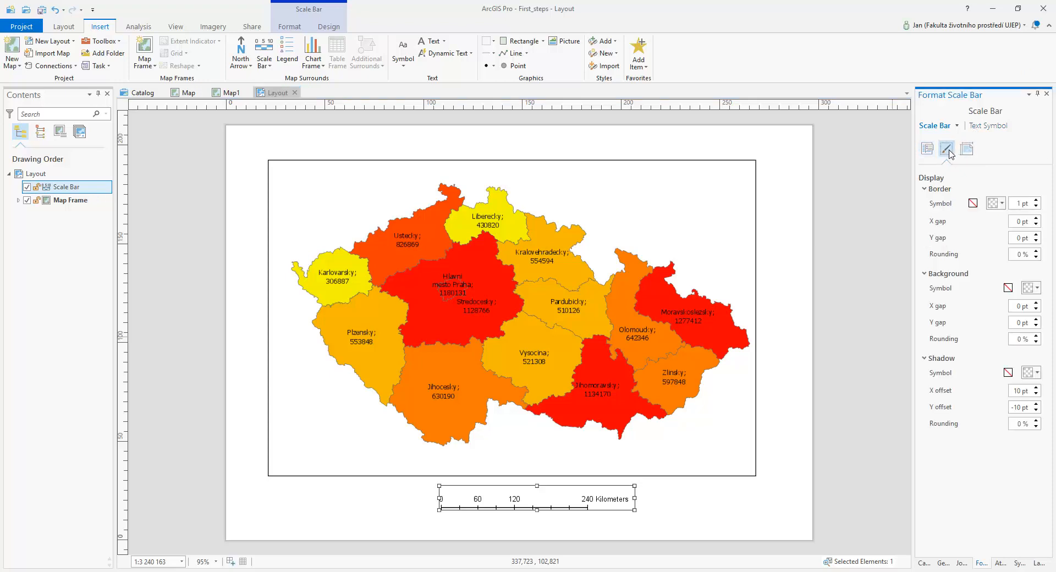
pyautogui.click(968, 150)
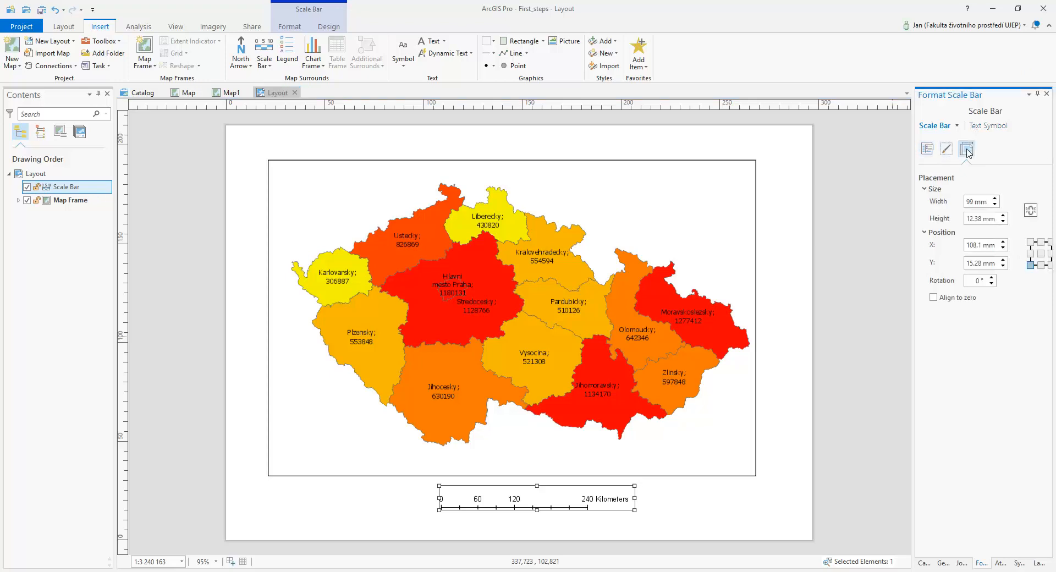
pyautogui.click(926, 148)
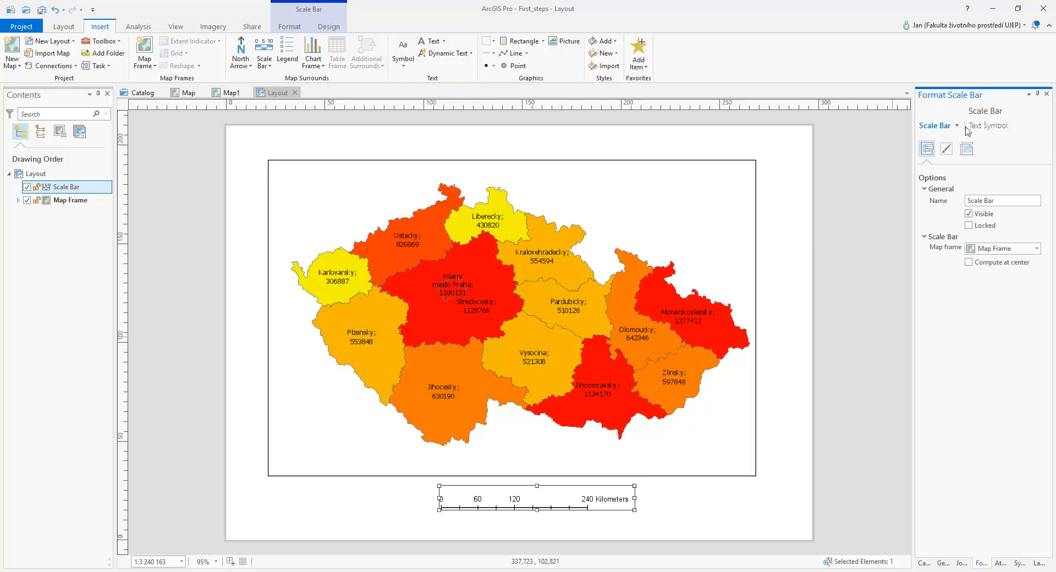
pyautogui.click(988, 125)
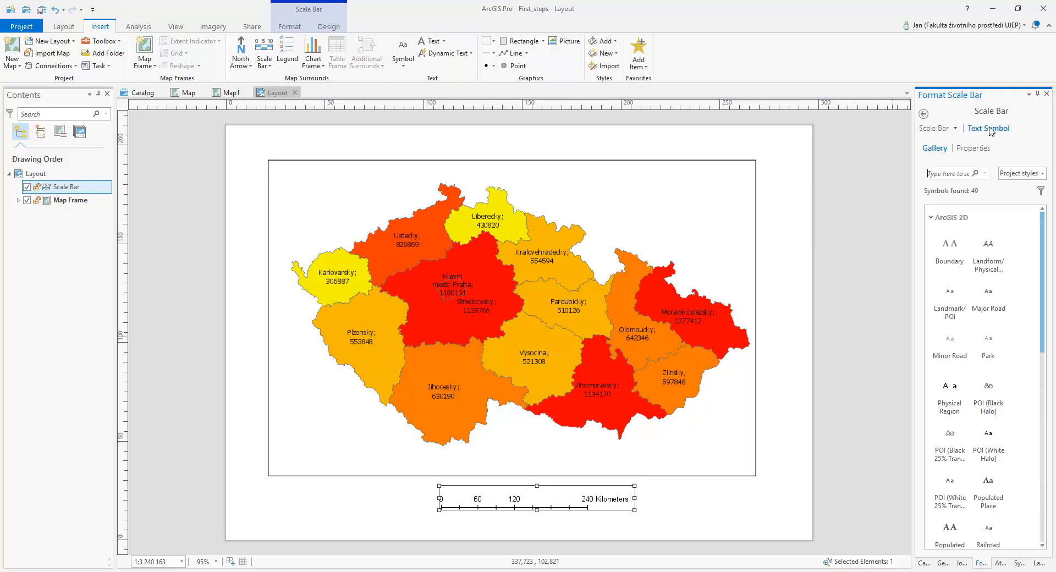
pyautogui.click(934, 128)
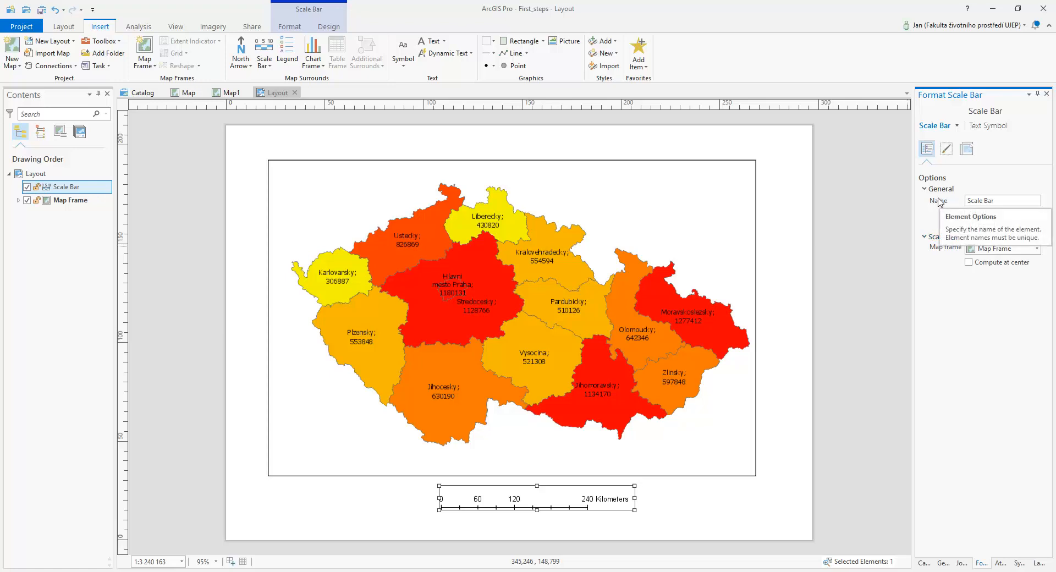
pyautogui.click(947, 148)
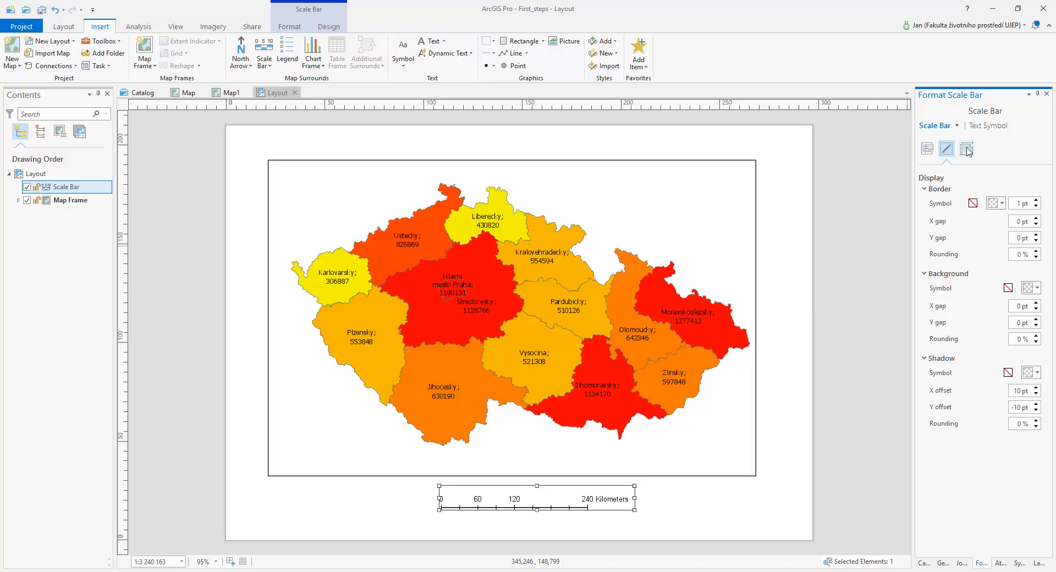
pyautogui.click(966, 149)
pyautogui.click(694, 511)
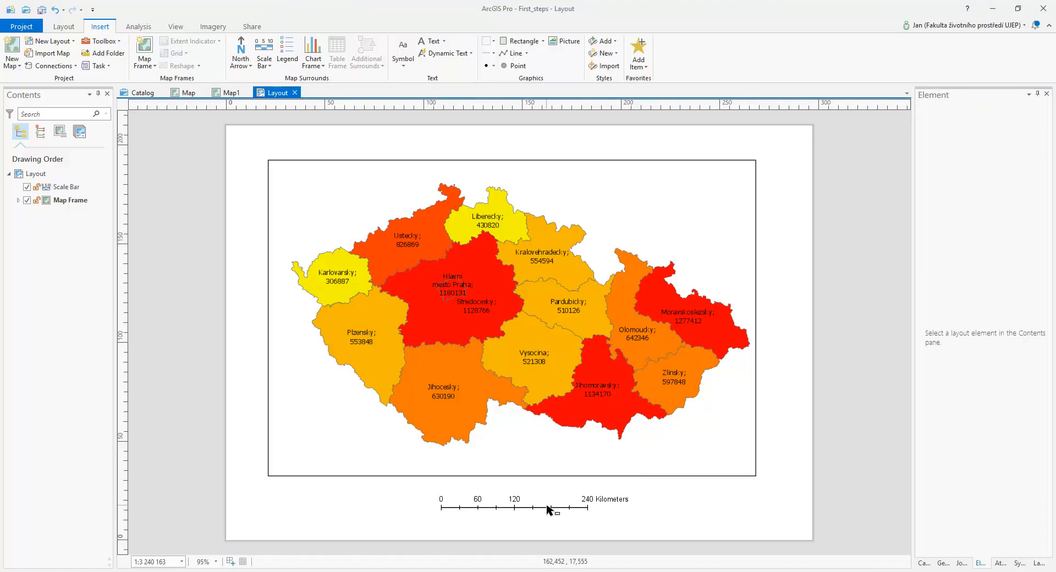
pyautogui.click(524, 509)
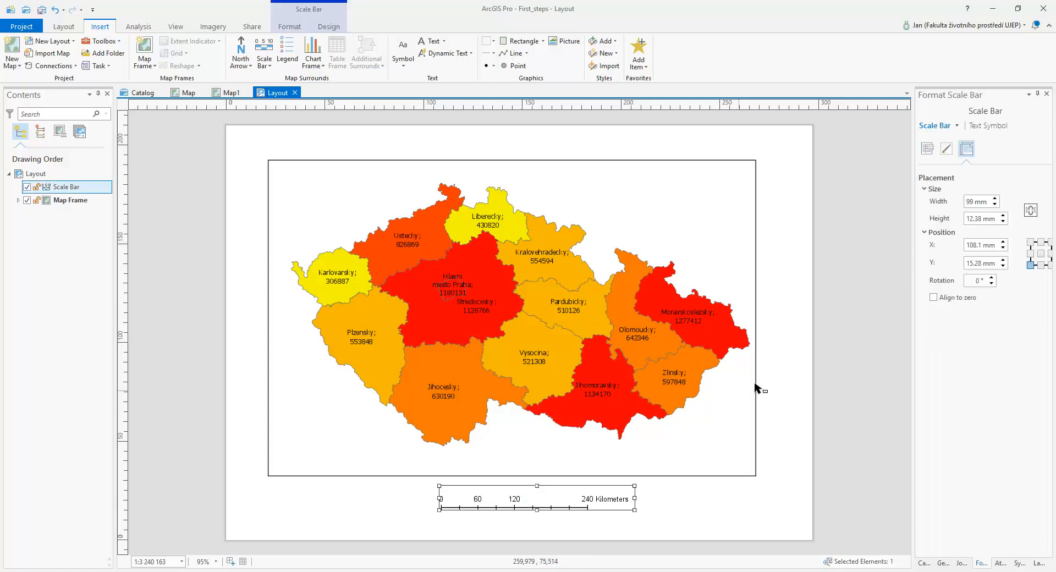
pyautogui.click(929, 150)
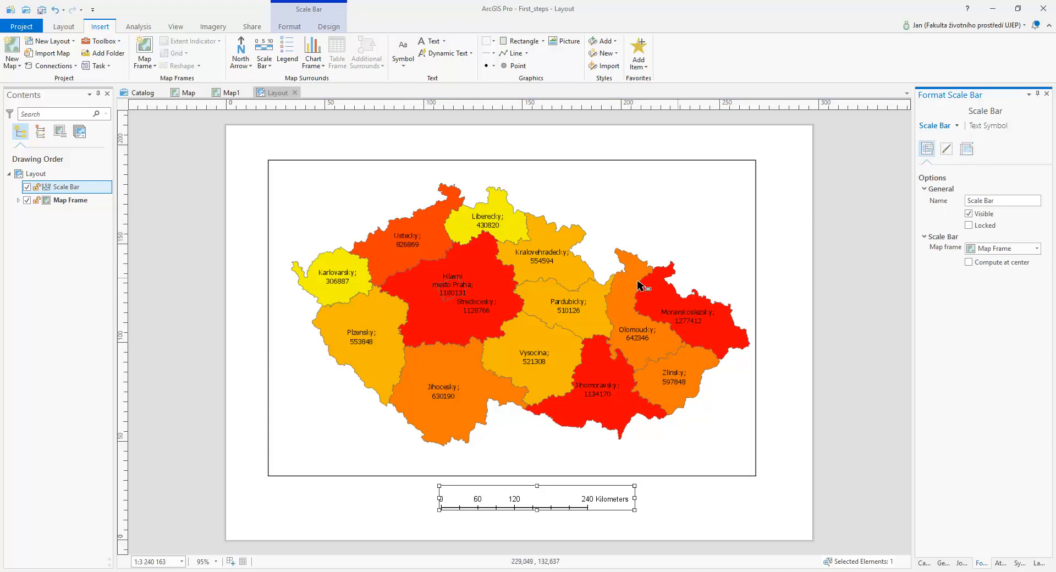
# Insert a legend and position it inside the map frame's lower-left corner
pyautogui.click(297, 51)
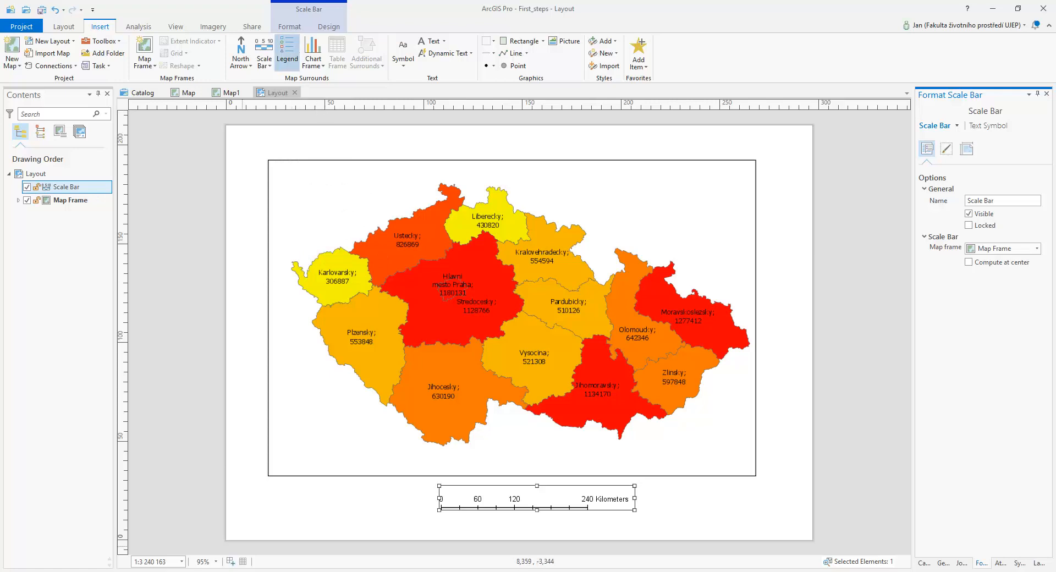
pyautogui.moveTo(245, 476); pyautogui.dragTo(284, 545)
pyautogui.moveTo(271, 510); pyautogui.dragTo(305, 433)
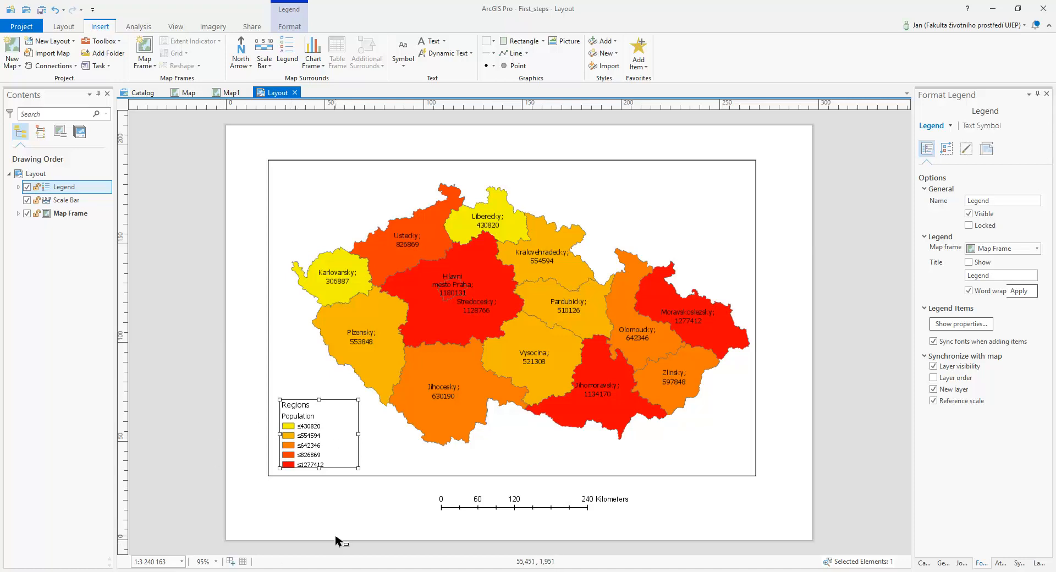
# Rename the Regions layer in Map1 as "Regions of CZE" and return to the layout
pyautogui.click(232, 93)
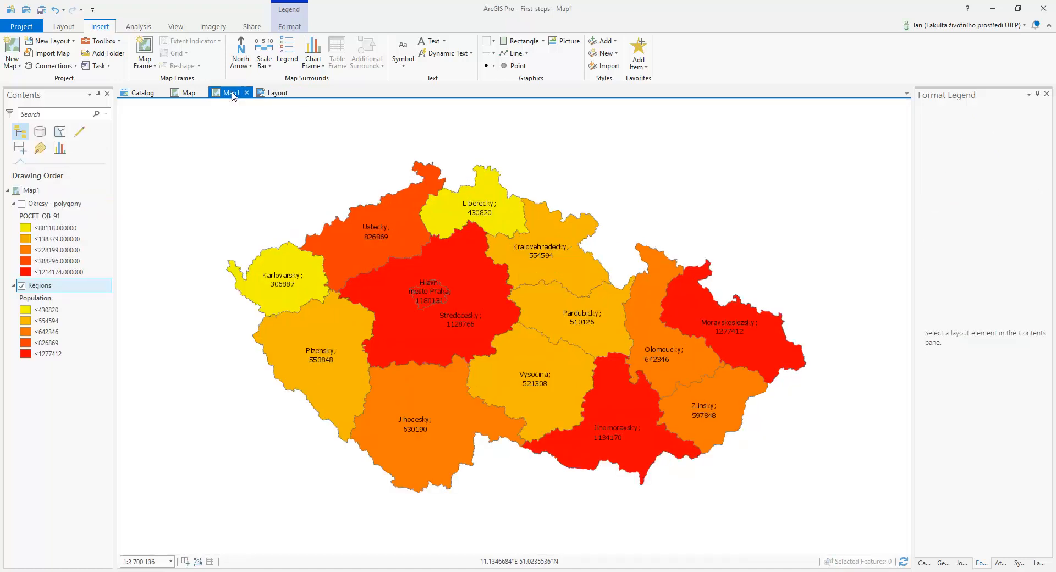
pyautogui.click(48, 286)
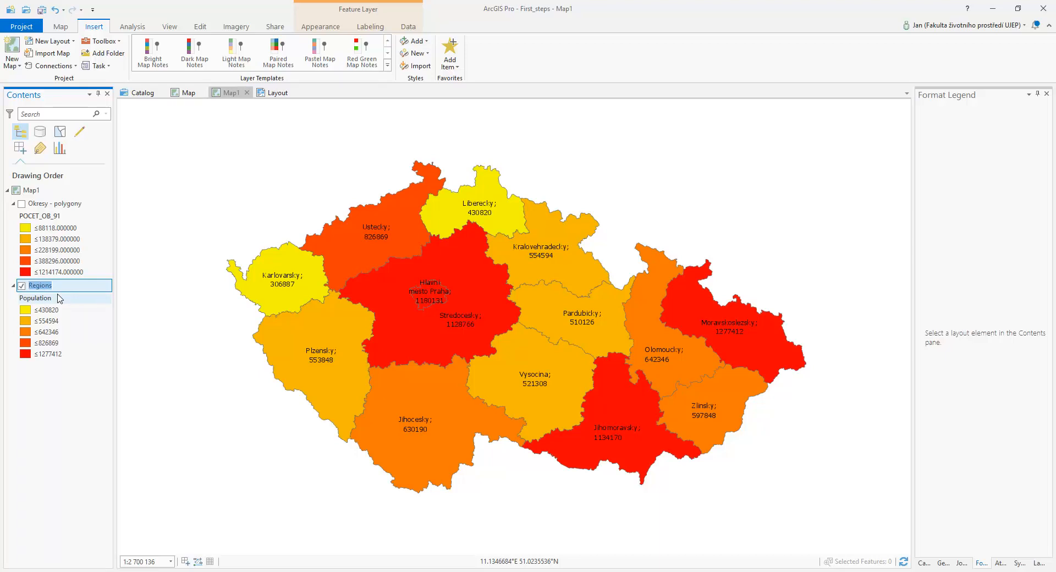
pyautogui.click(55, 286)
pyautogui.doubleClick(55, 287)
pyautogui.press('End')
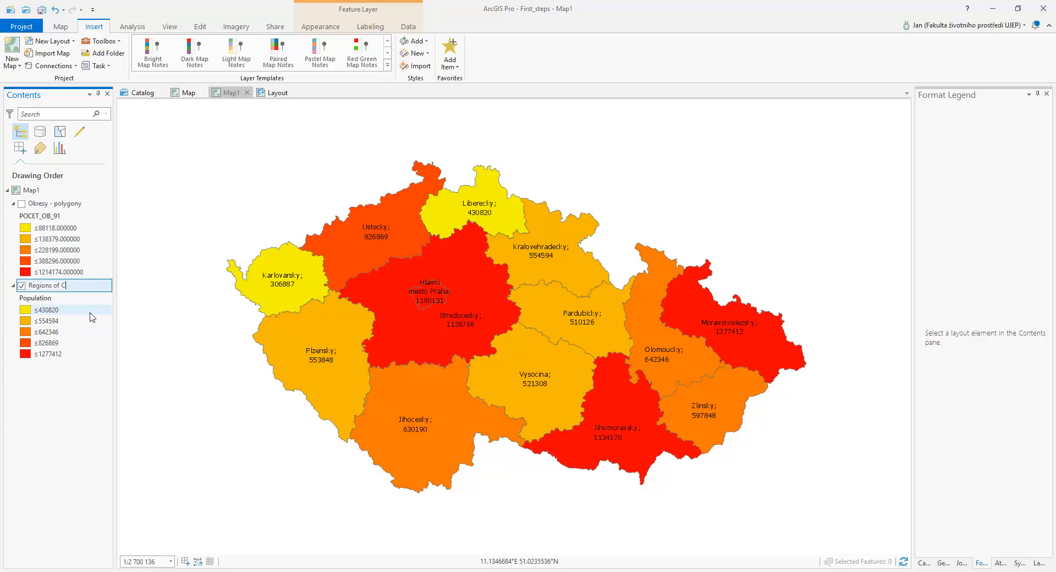
pyautogui.press('Return')
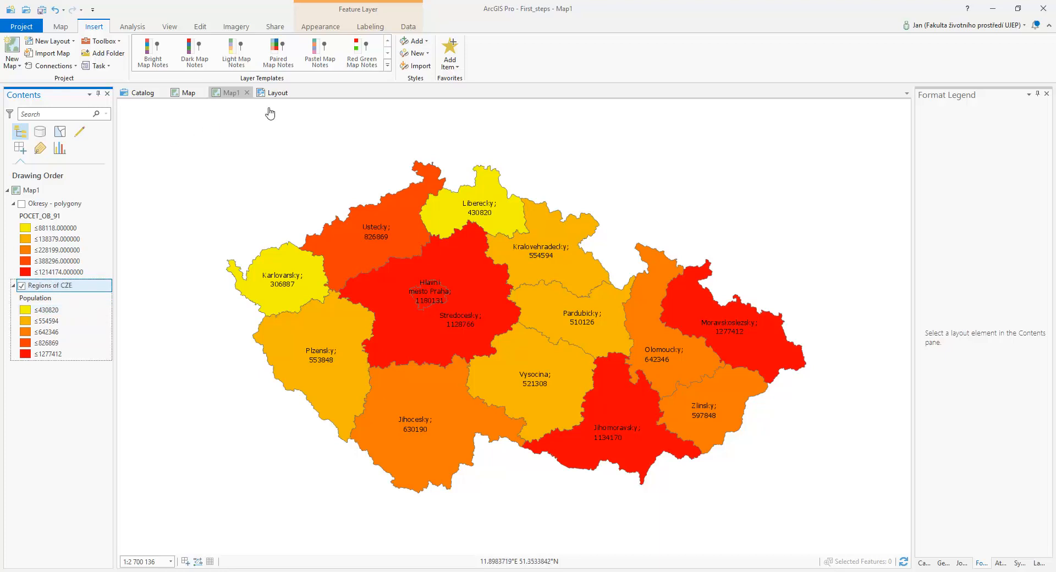
pyautogui.click(276, 94)
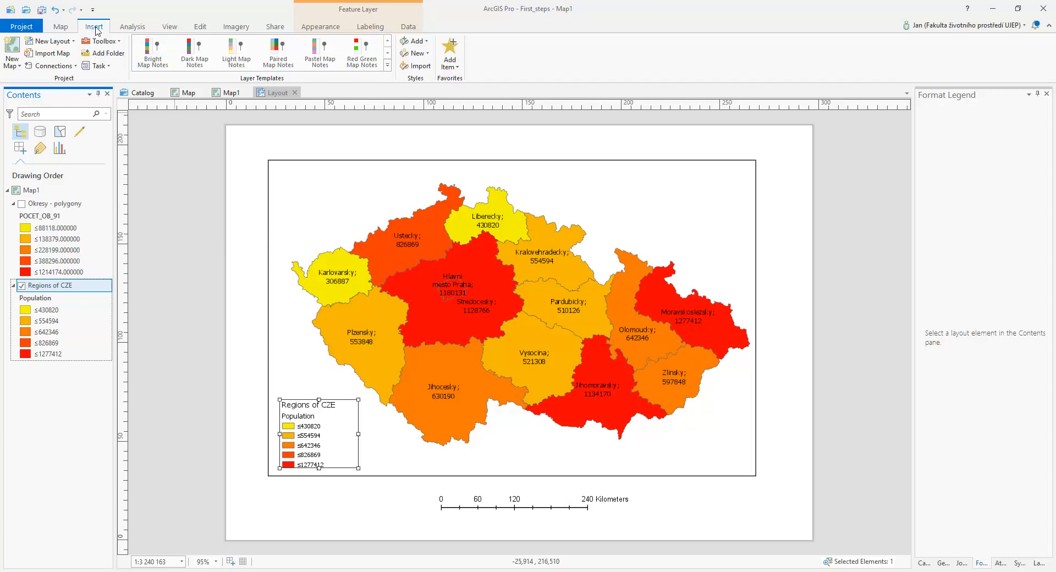
# Add the title text "Population of the Czech Republic in 2011" and place it just above the map frame
pyautogui.click(306, 162)
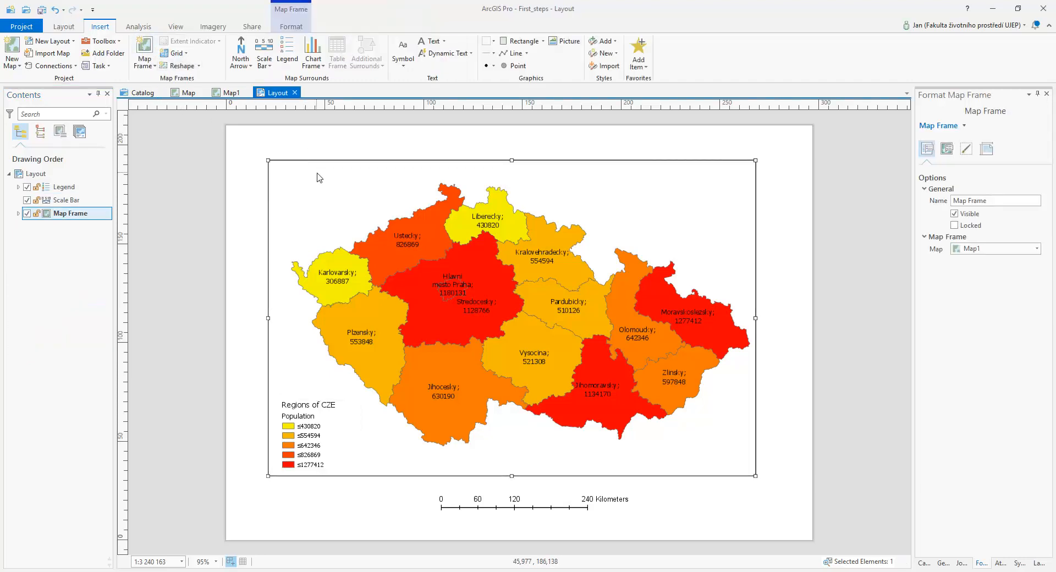
pyautogui.click(434, 39)
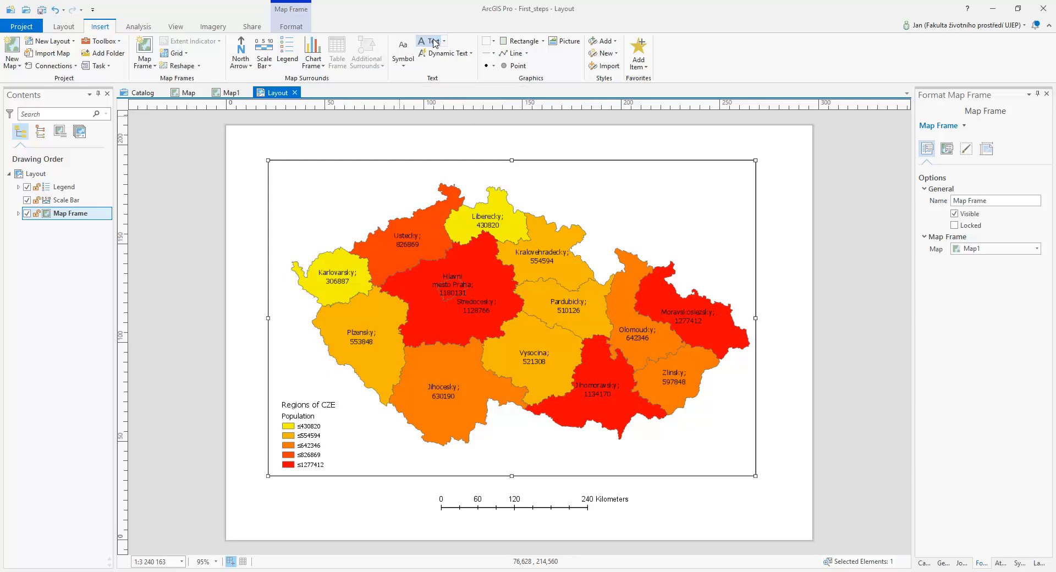
pyautogui.click(429, 132)
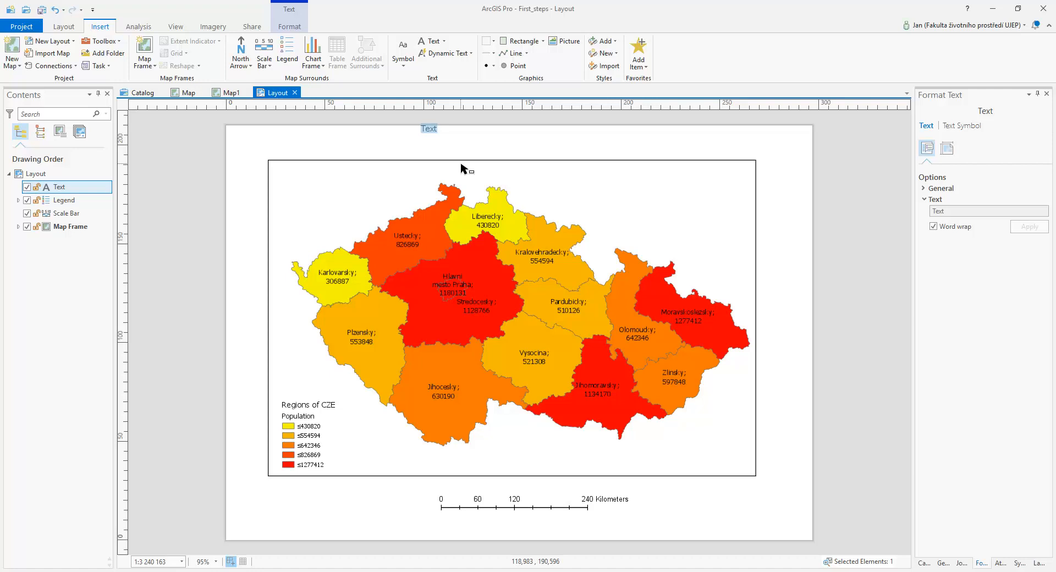
pyautogui.write('Population of the Czech Republic')
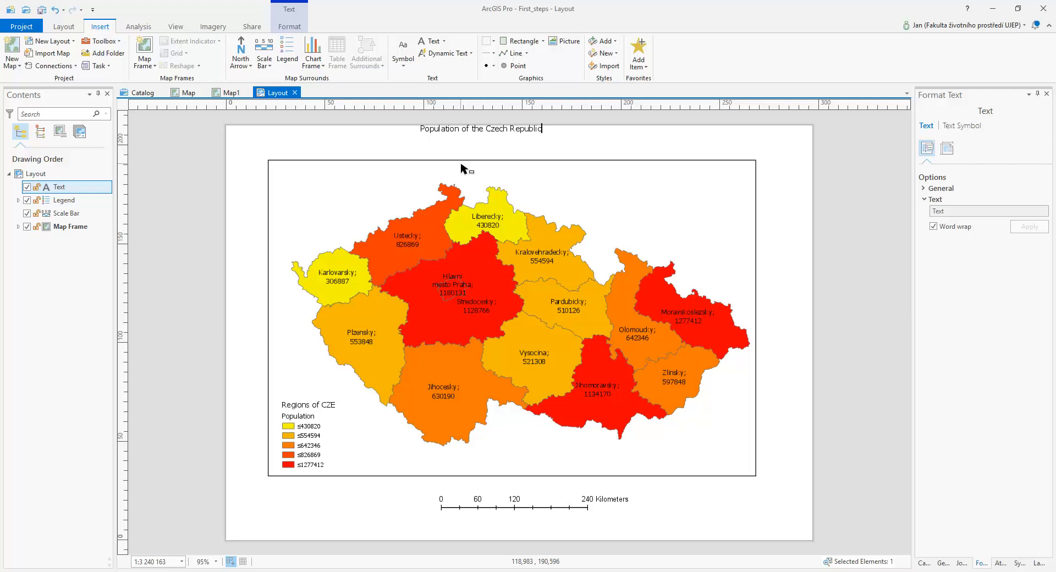
pyautogui.write(' in 2011')
pyautogui.click(586, 136)
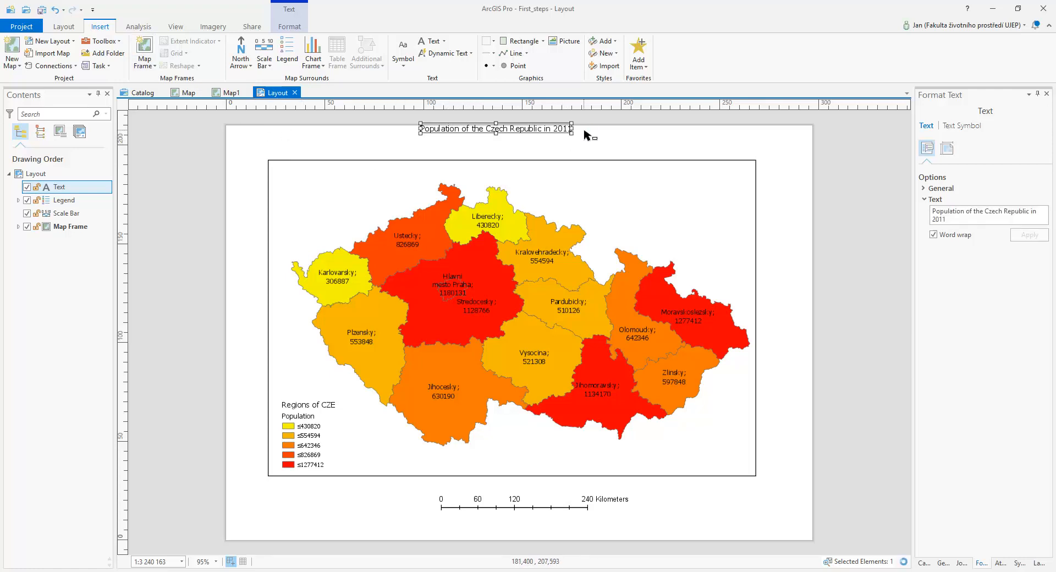
pyautogui.moveTo(556, 132); pyautogui.dragTo(571, 154)
# Set the title's font size to 16 pt and centre the title above the map frame
pyautogui.doubleClick(557, 148)
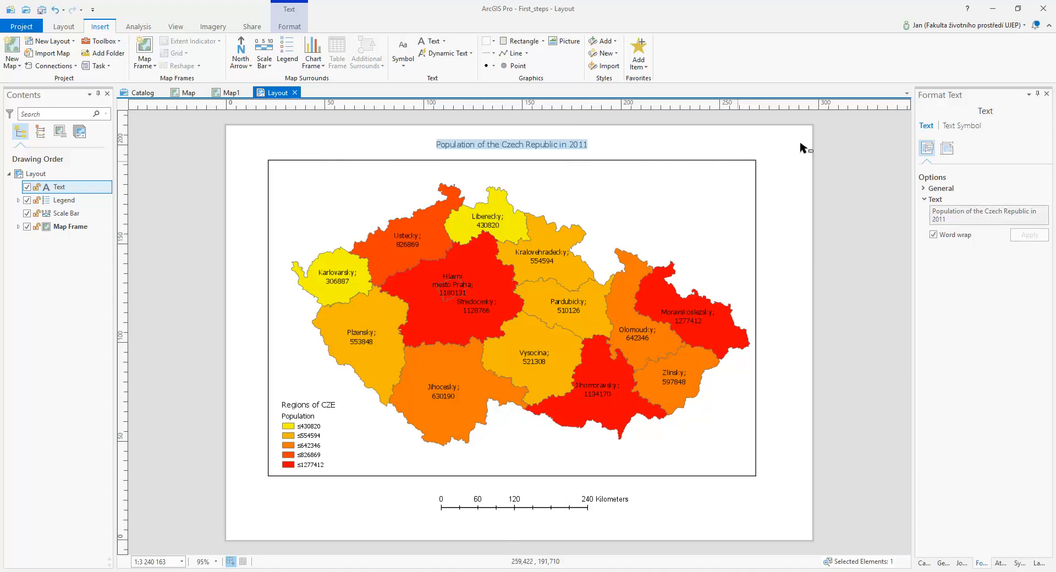
pyautogui.click(941, 189)
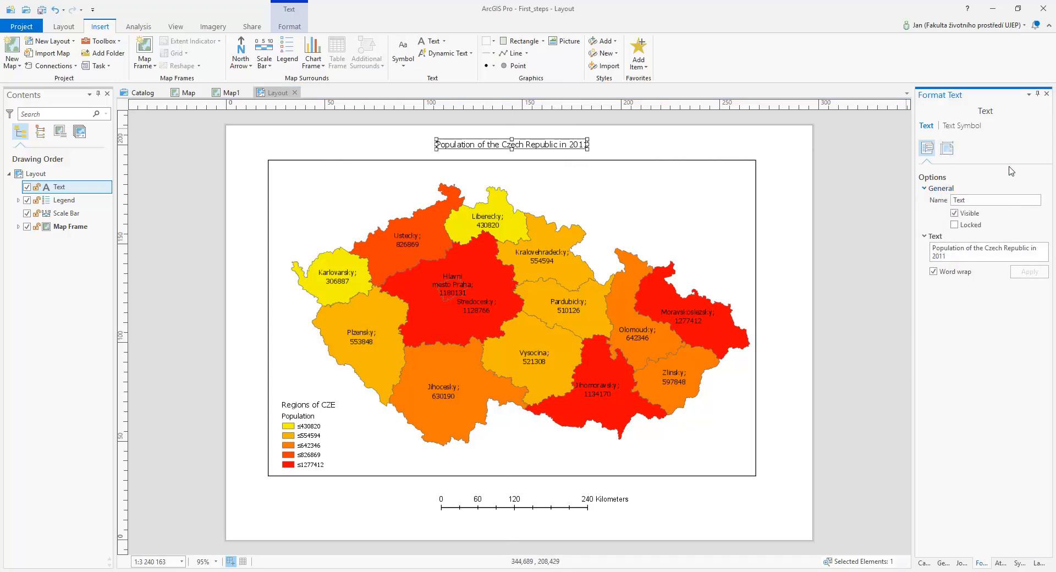
pyautogui.click(957, 127)
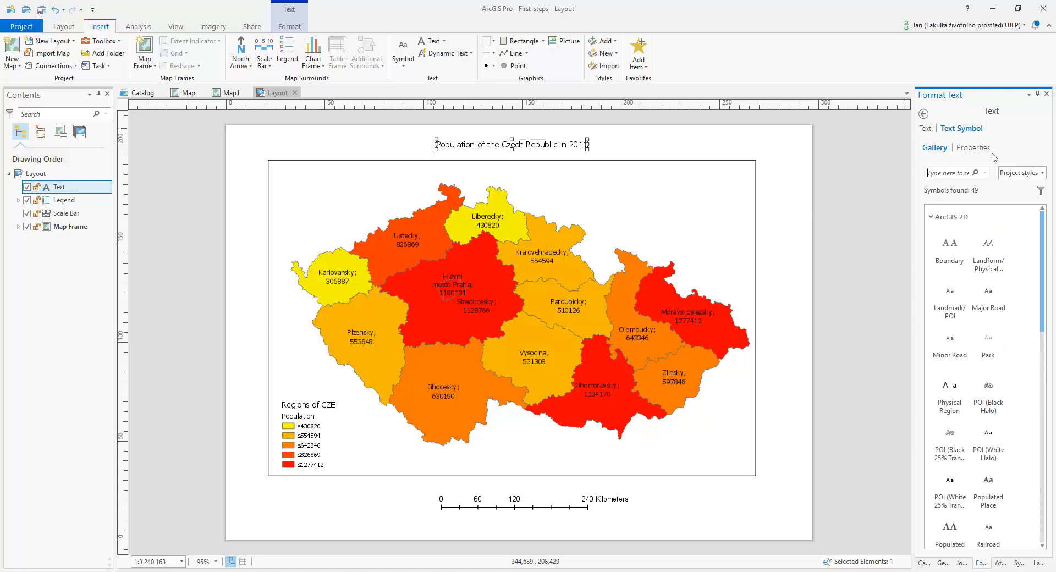
pyautogui.click(973, 150)
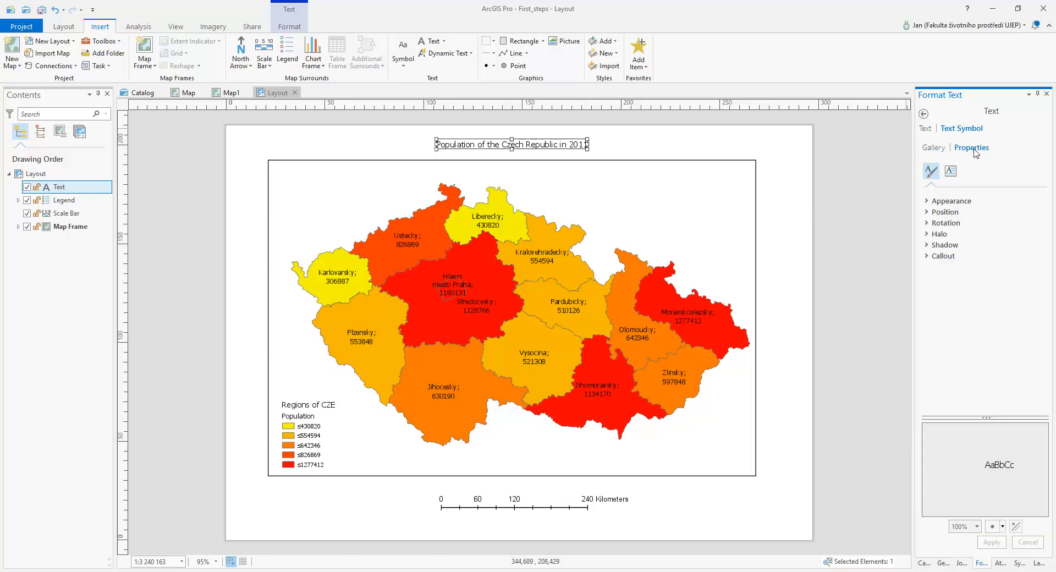
pyautogui.click(928, 201)
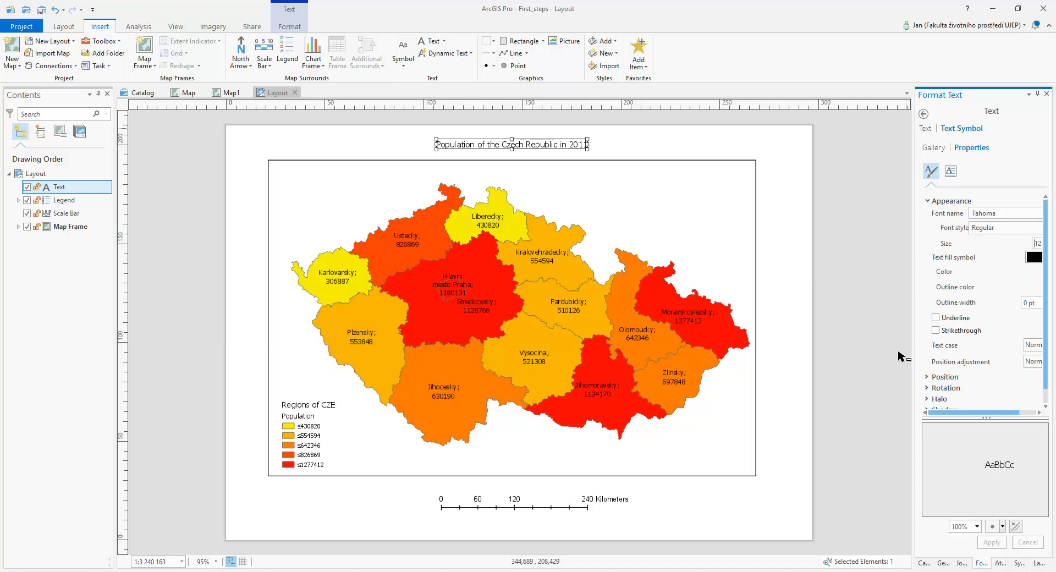
pyautogui.moveTo(913, 350); pyautogui.dragTo(888, 350)
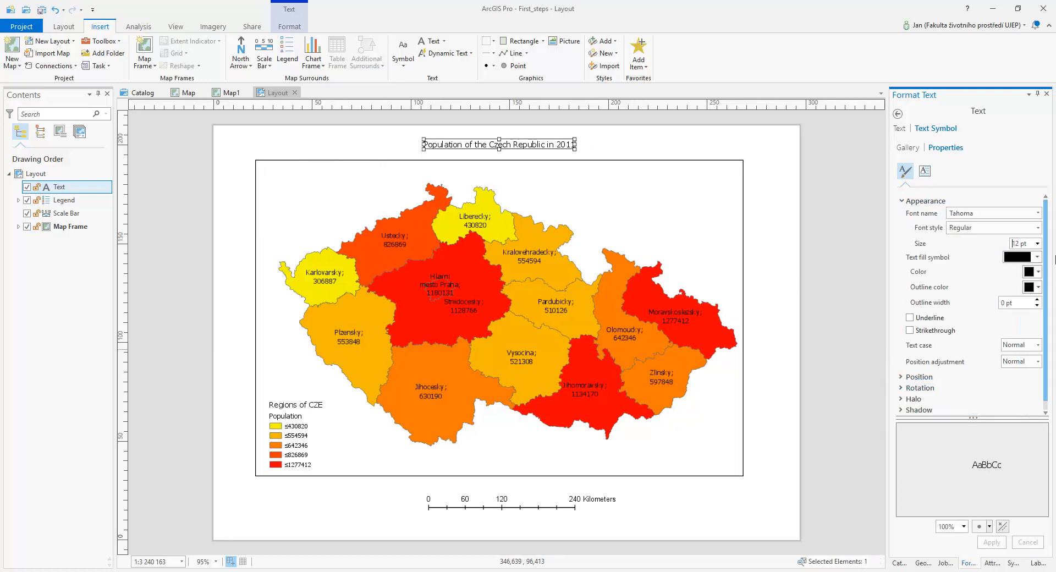
pyautogui.click(1038, 243)
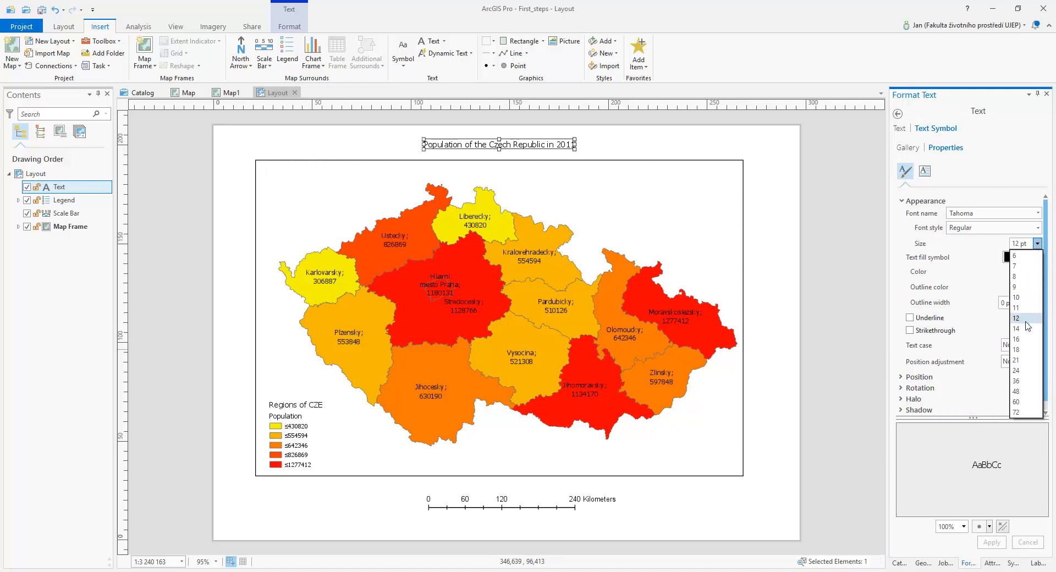
pyautogui.click(1024, 319)
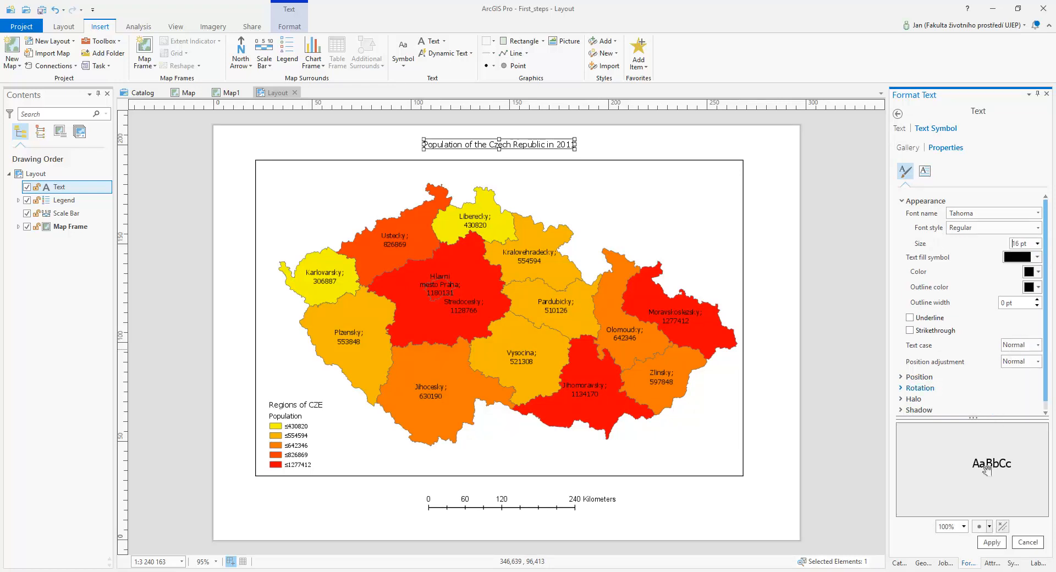
pyautogui.click(993, 544)
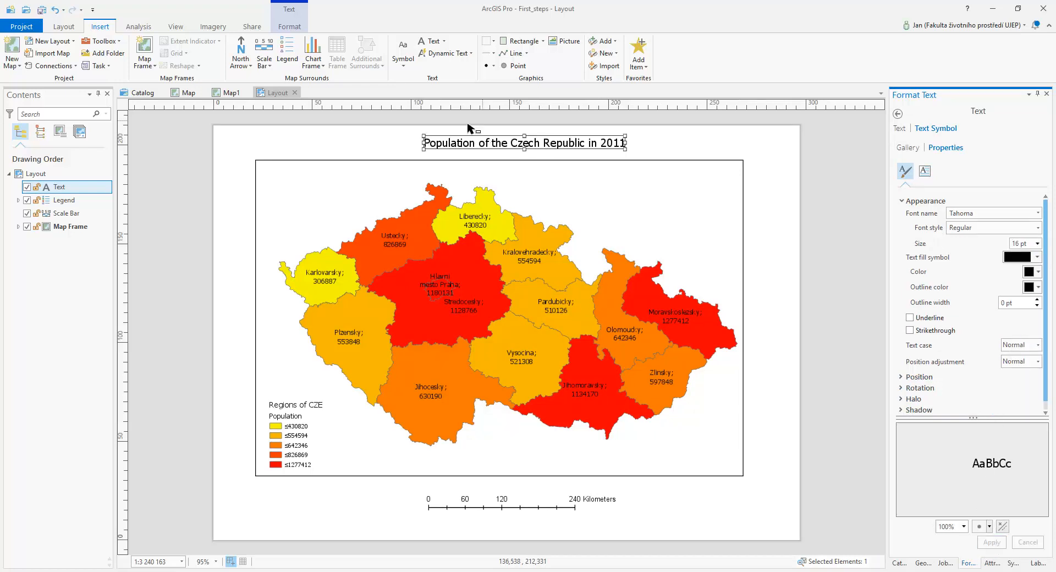
pyautogui.moveTo(463, 143); pyautogui.dragTo(441, 143)
pyautogui.click(655, 141)
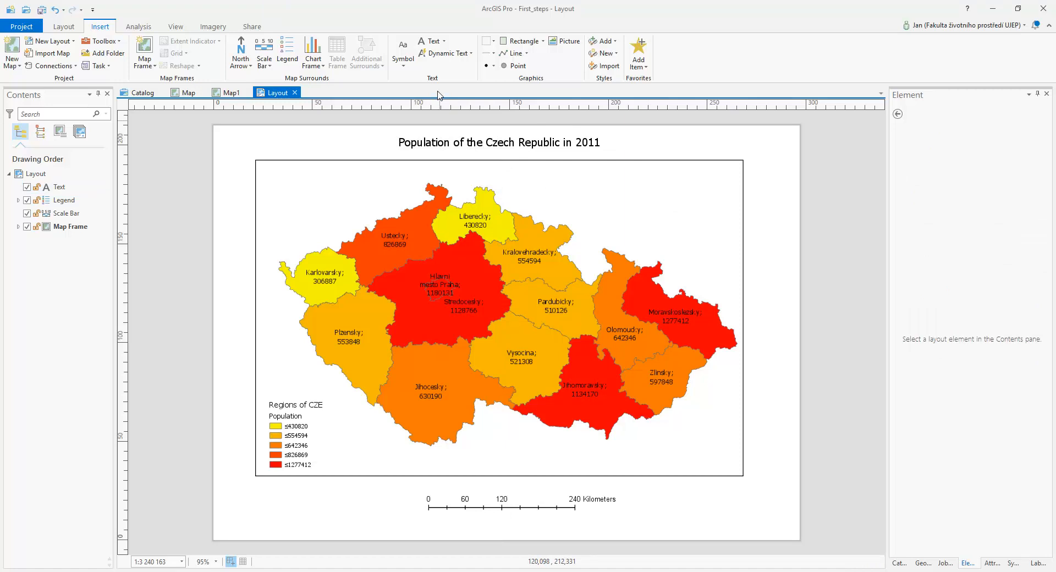
# Place a new text element reading "Created by ME" below the map frame's lower-right corner
pyautogui.click(429, 41)
pyautogui.click(720, 498)
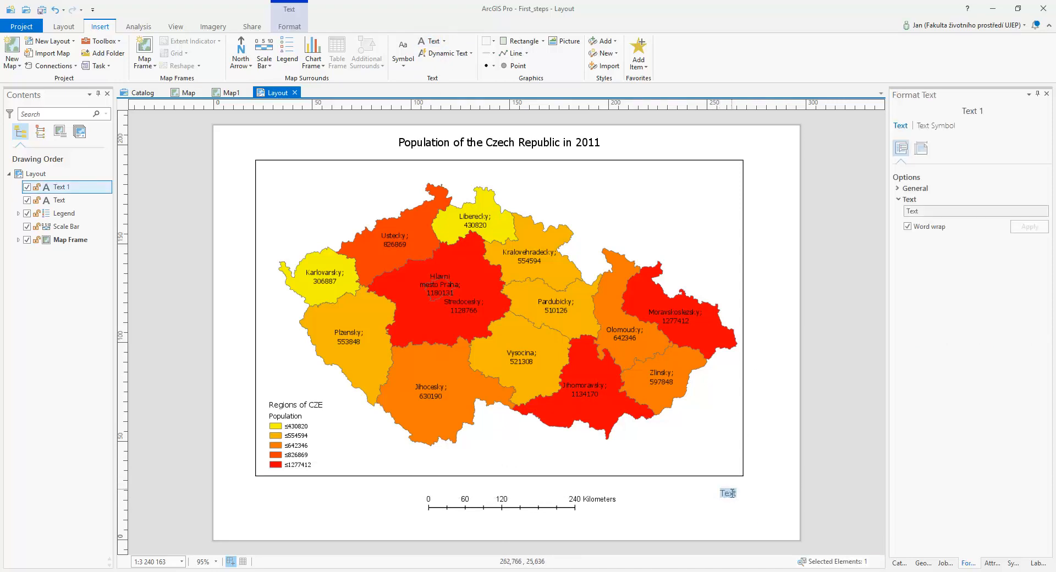
pyautogui.write('Created by ME')
# Add a second line reading "November 2018" to the credits text
pyautogui.press('Return')
pyautogui.write('N')
pyautogui.write('ovebmer')
pyautogui.press('BackSpace')
pyautogui.press('BackSpace')
pyautogui.press('BackSpace')
pyautogui.write('r 20189')
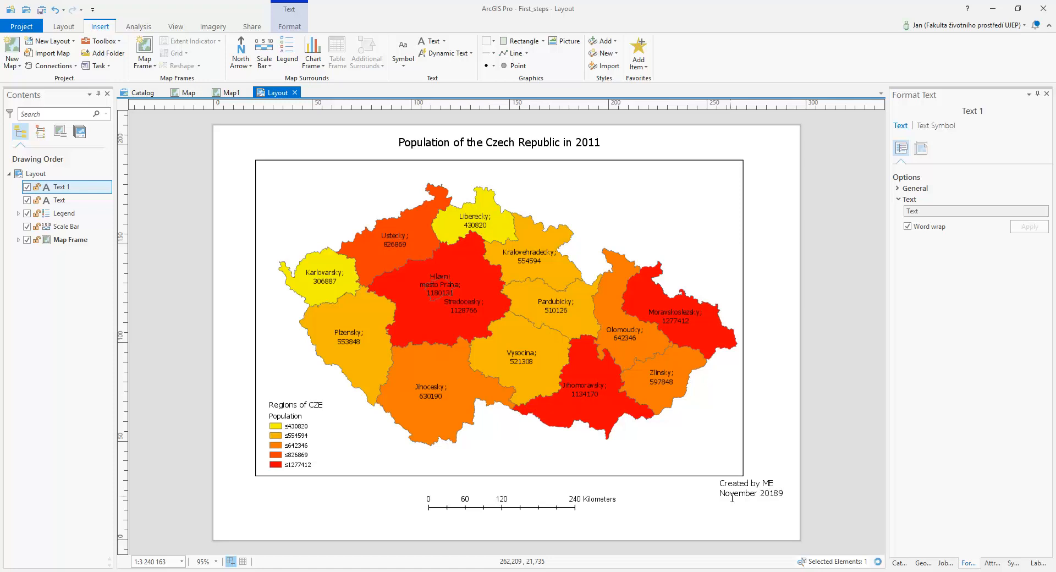
pyautogui.press('BackSpace')
# Add a third line "Data: ArcCR500" to the credits and move the text block into the page's lower-right corner
pyautogui.press('Return')
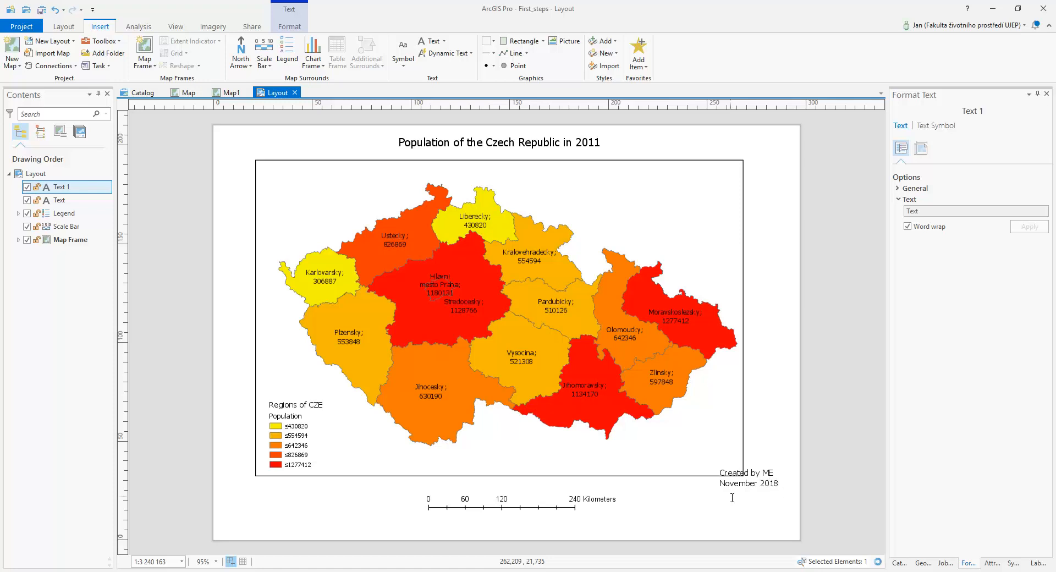
pyautogui.write('Data: ArcCR500')
pyautogui.click(802, 230)
pyautogui.moveTo(757, 470); pyautogui.dragTo(772, 498)
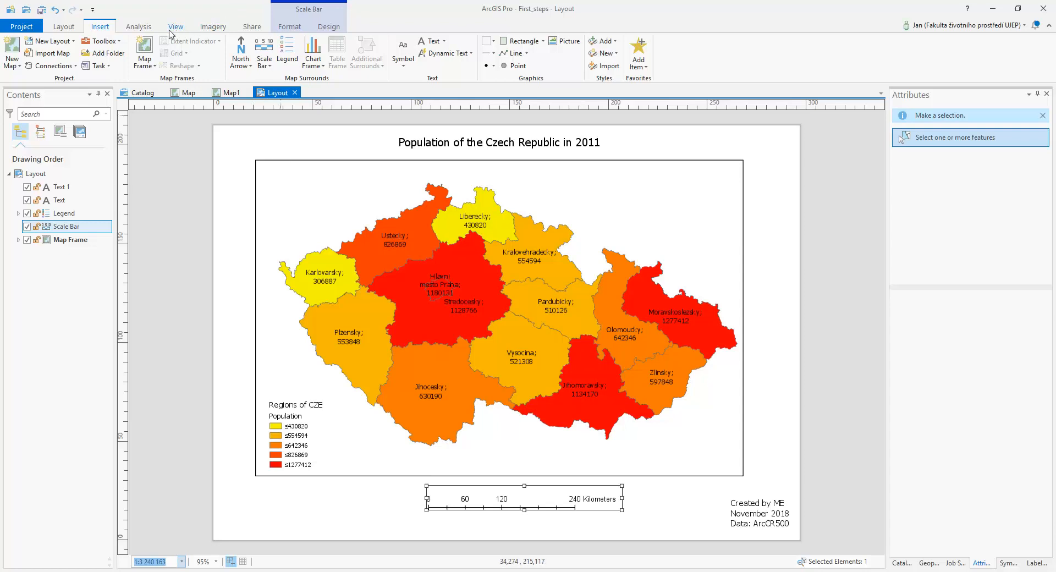
# Examine the layout's export settings and available image file types, keeping JPEG selected, and close them without exporting
pyautogui.click(253, 29)
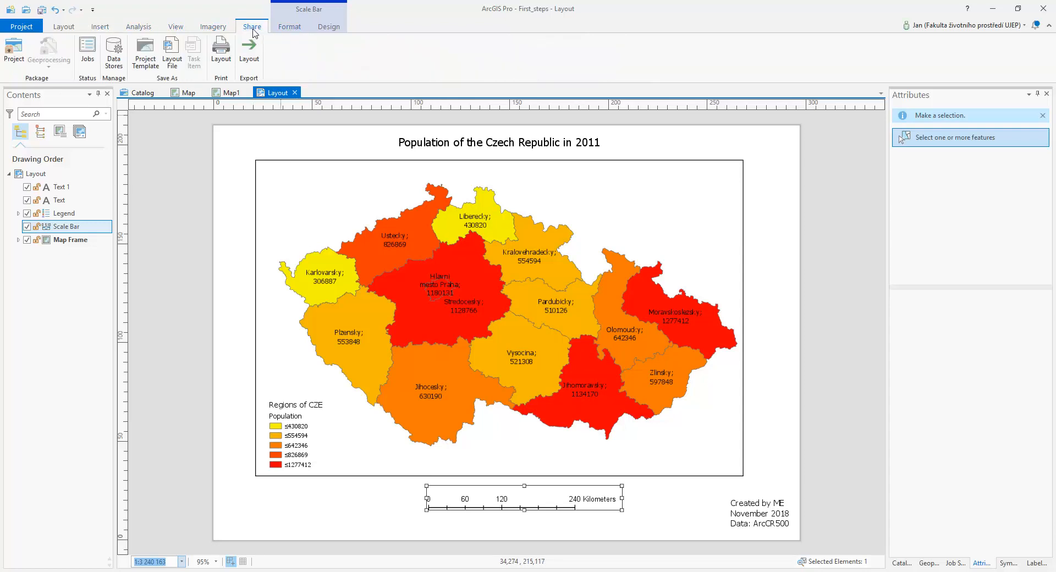
pyautogui.click(248, 56)
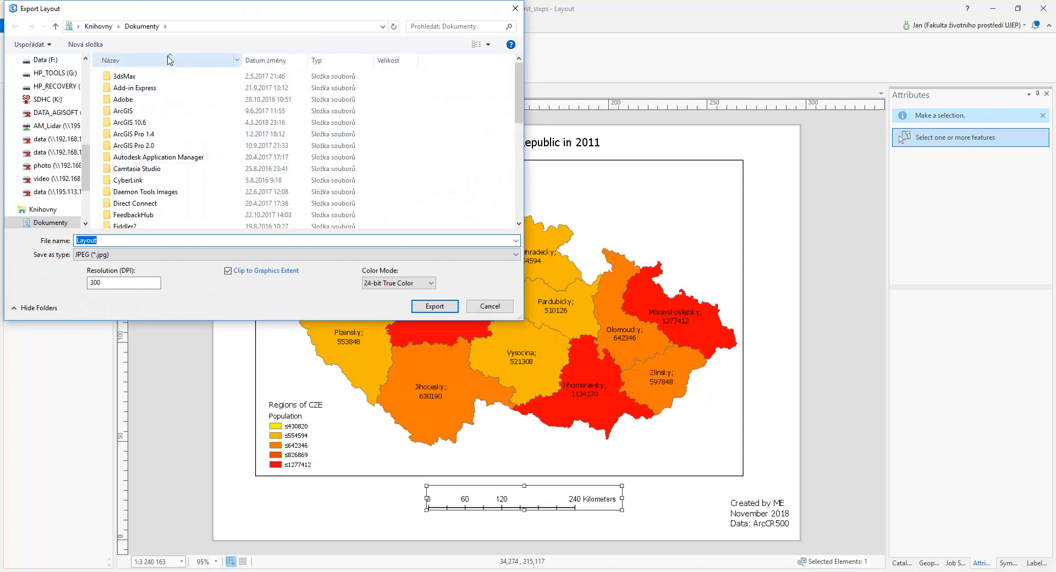
pyautogui.moveTo(188, 15); pyautogui.dragTo(447, 83)
pyautogui.click(394, 323)
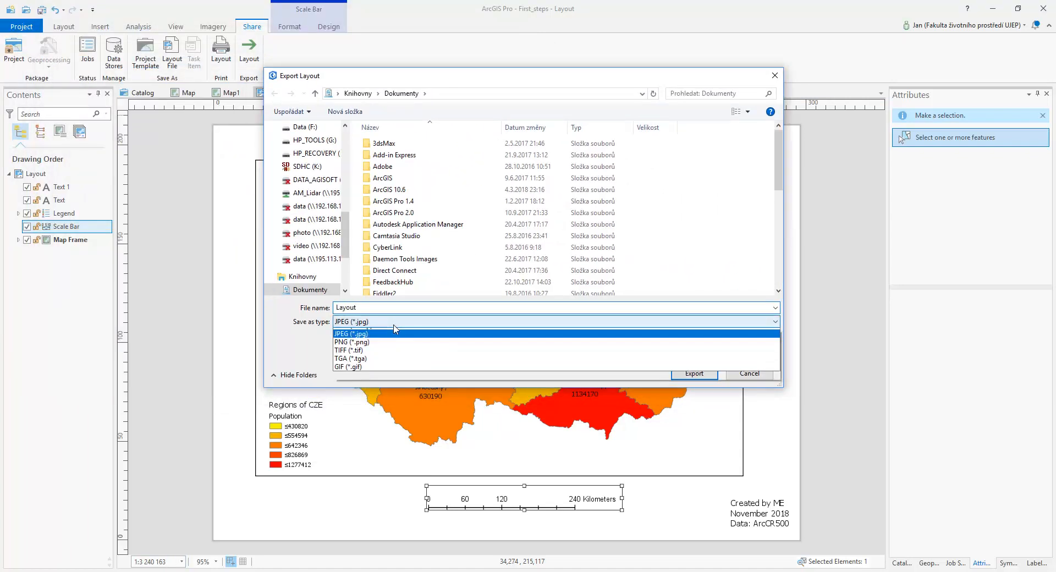
pyautogui.click(394, 326)
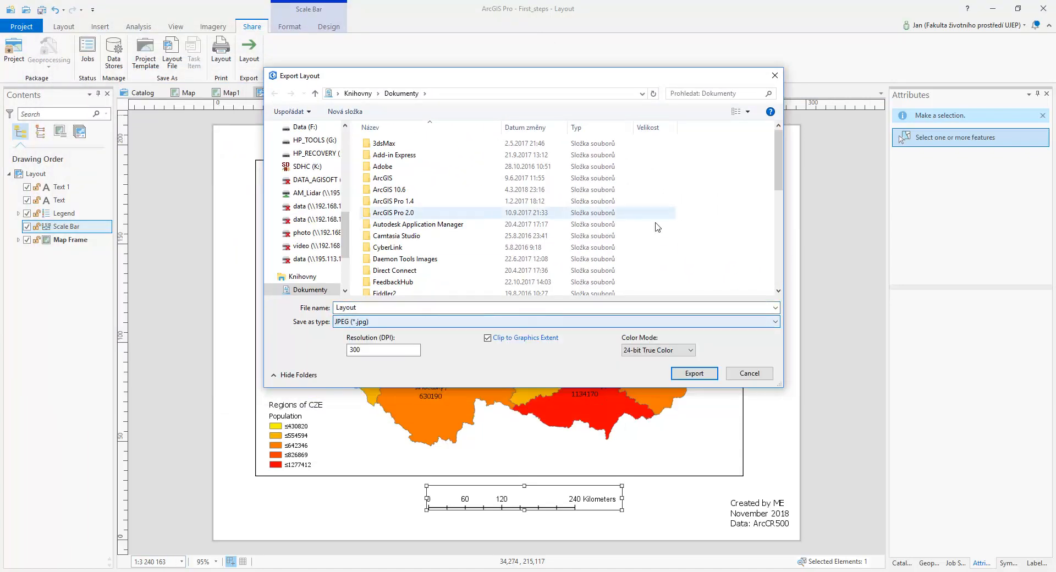
pyautogui.click(750, 374)
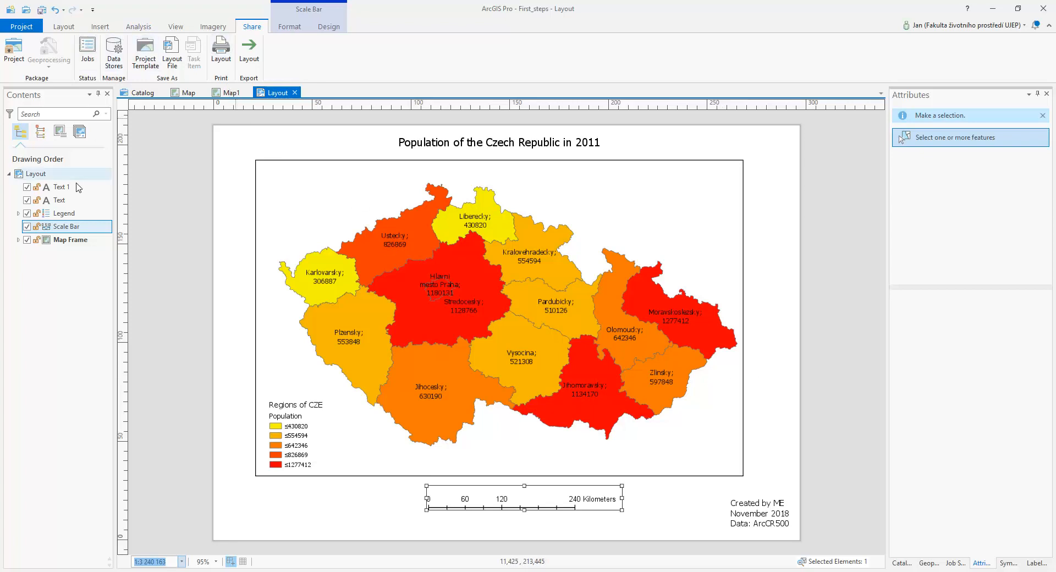
# Apply a white halo symbol to the Regions of CZE labels in Map1 and return to the layout
pyautogui.click(230, 94)
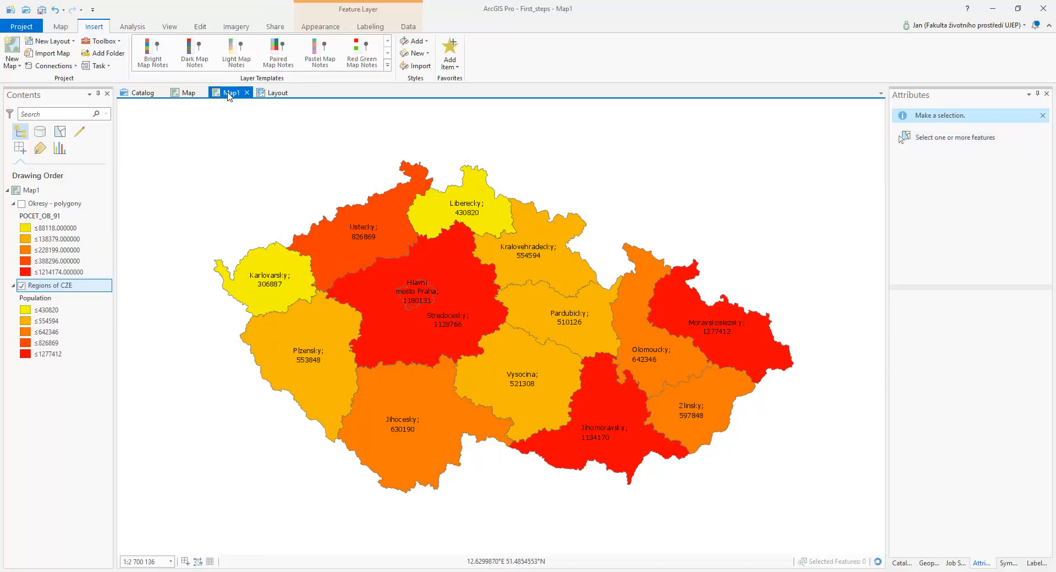
pyautogui.click(370, 28)
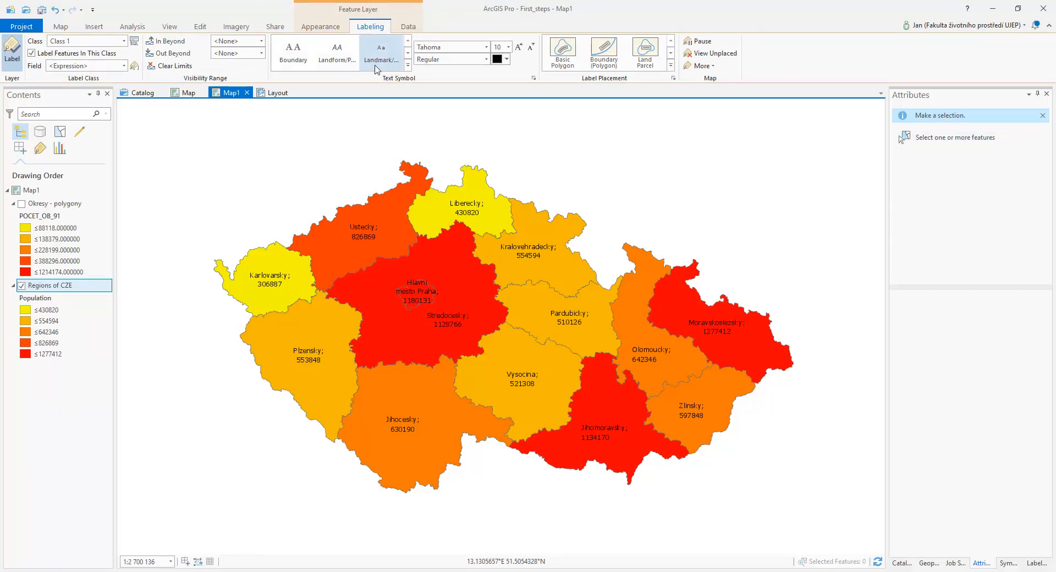
pyautogui.click(533, 80)
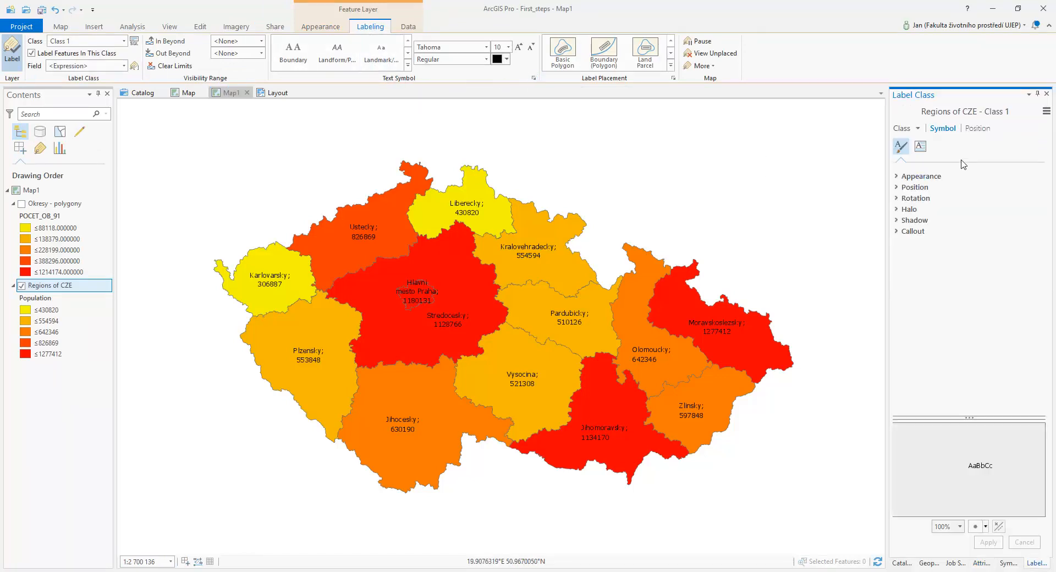
pyautogui.click(898, 211)
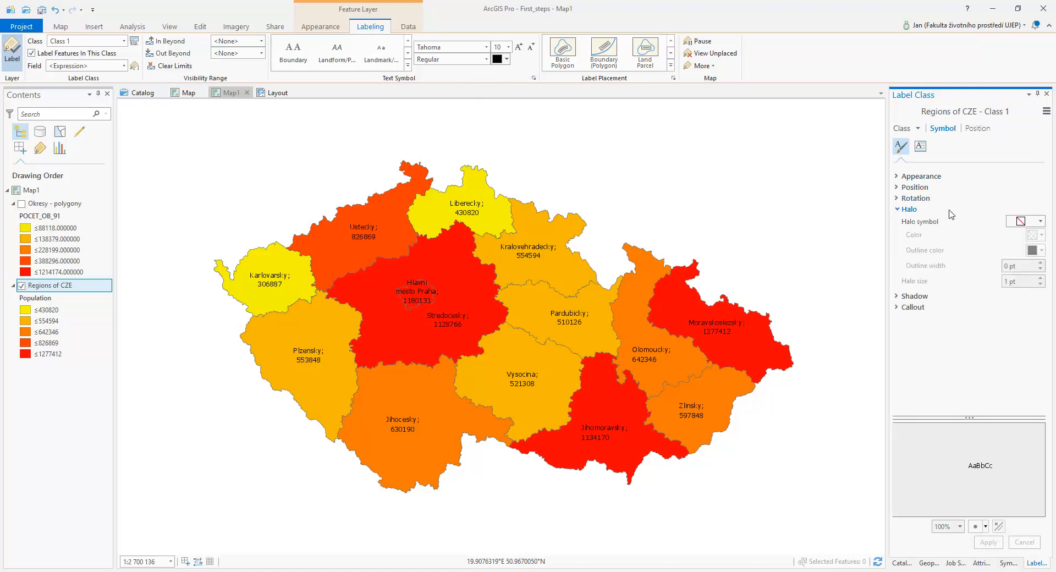
pyautogui.click(1041, 222)
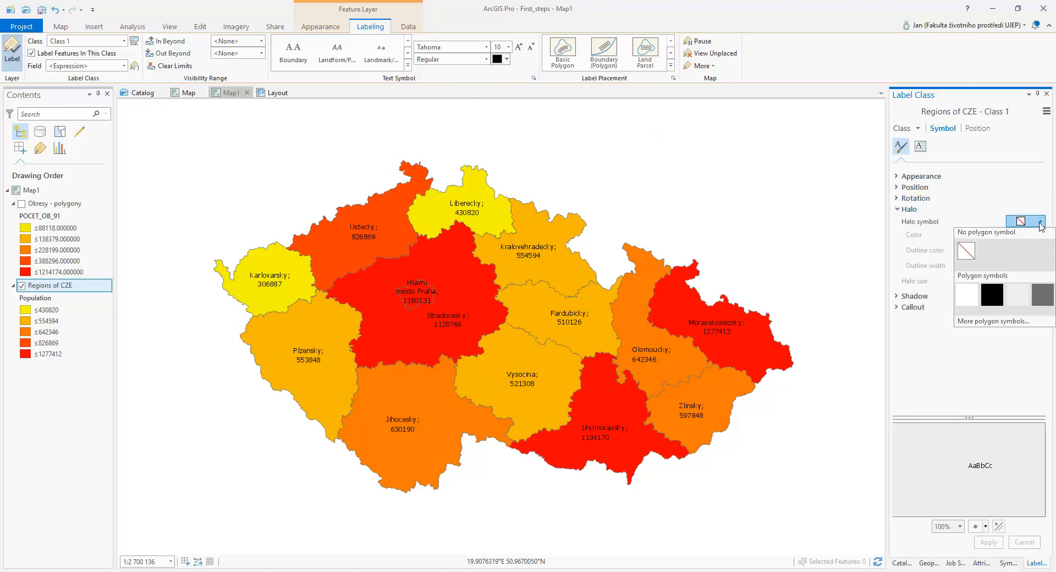
pyautogui.click(966, 296)
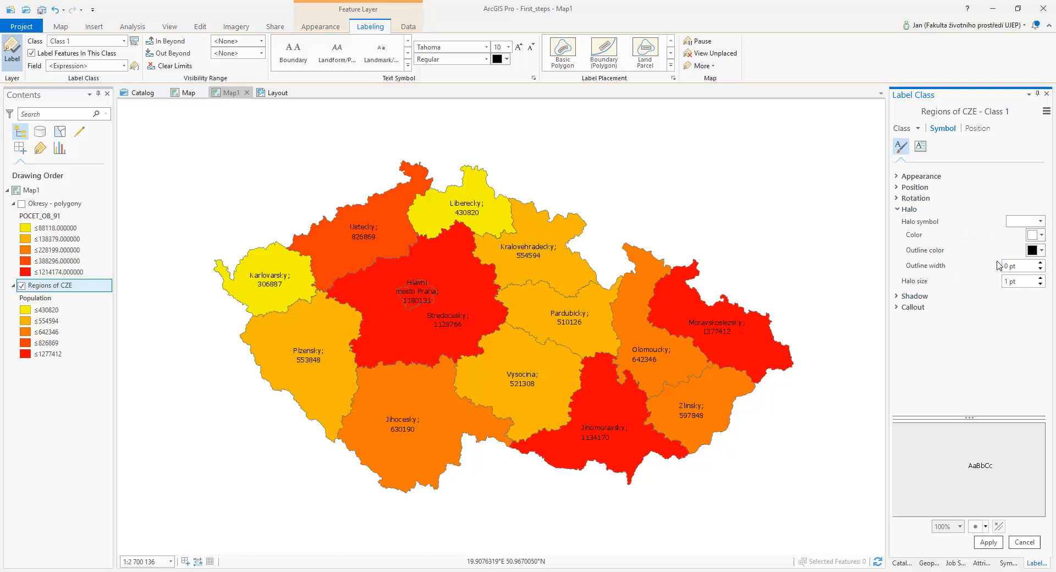
pyautogui.click(988, 542)
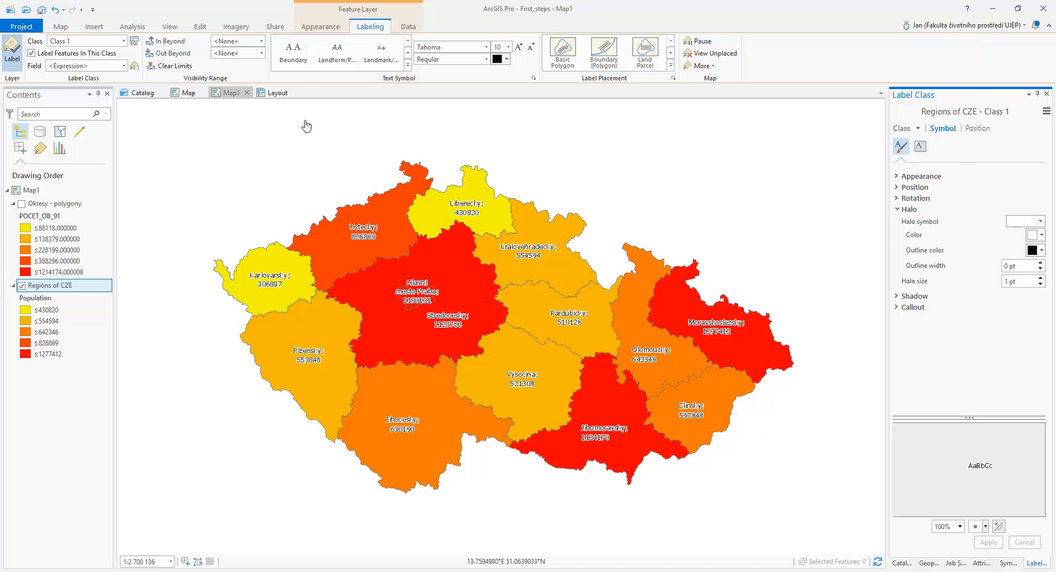
pyautogui.click(277, 92)
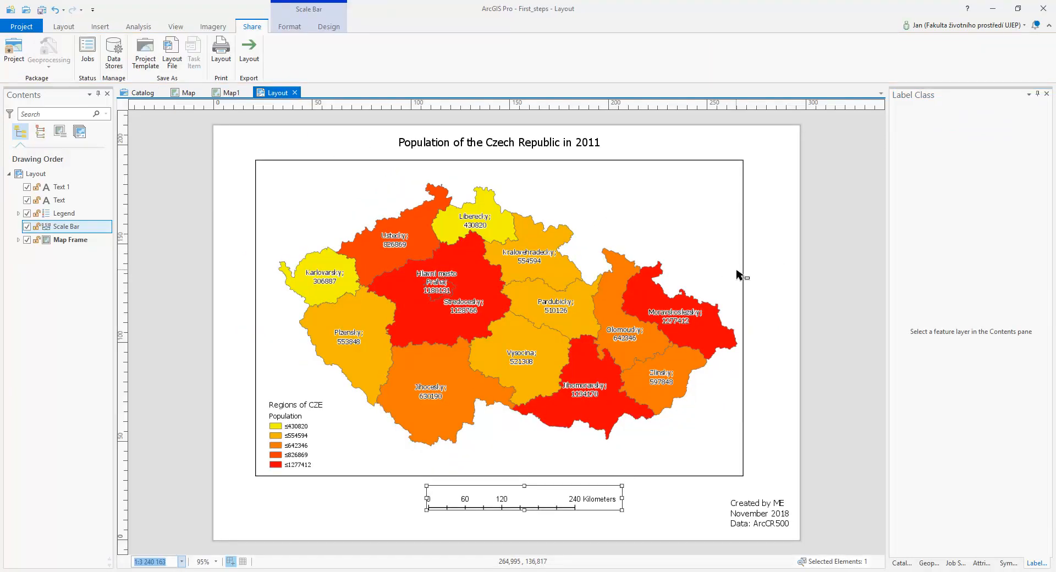